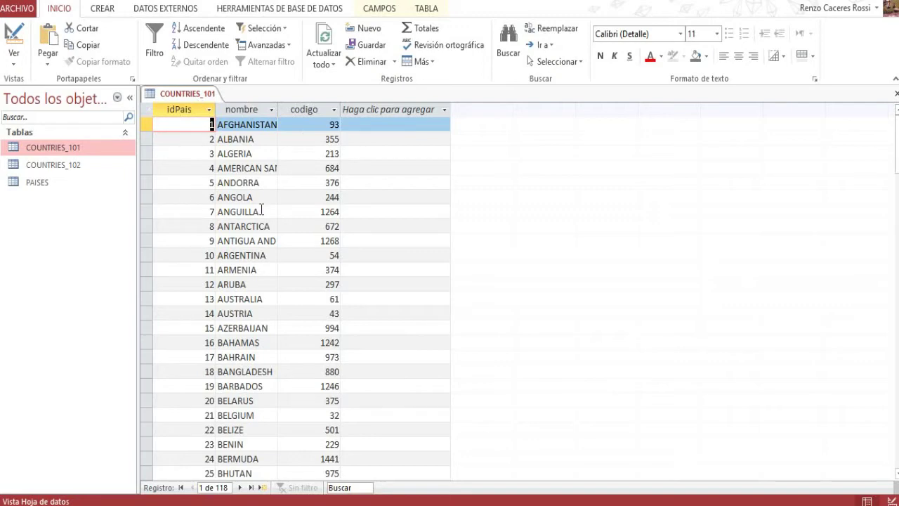
- Scroll through the COUNTRIES_101 datasheet and select the last record, 118 LATVIA
{"action": "scroll", "coordinate": [250, 225], "scroll_direction": "down", "scroll_amount": 5}
{"action": "scroll", "coordinate": [250, 228], "scroll_direction": "down", "scroll_amount": 20}
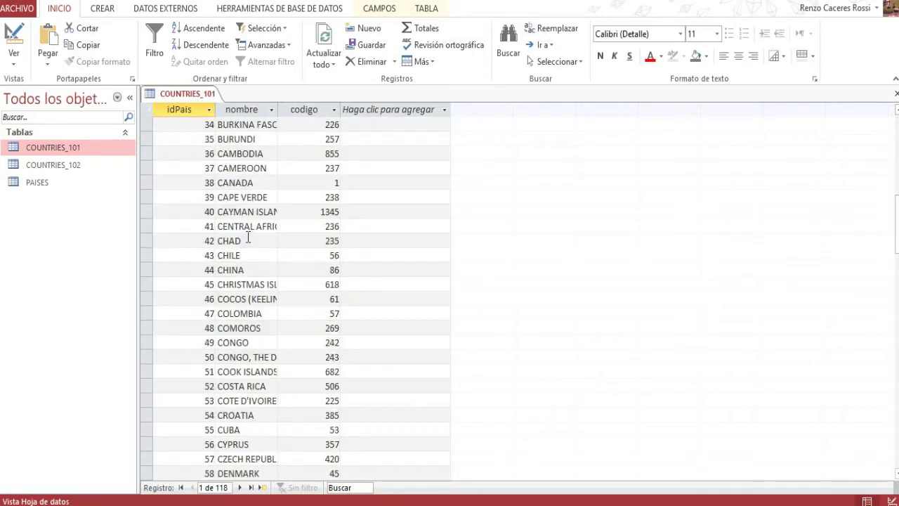
{"action": "scroll", "coordinate": [238, 251], "scroll_direction": "down", "scroll_amount": 12}
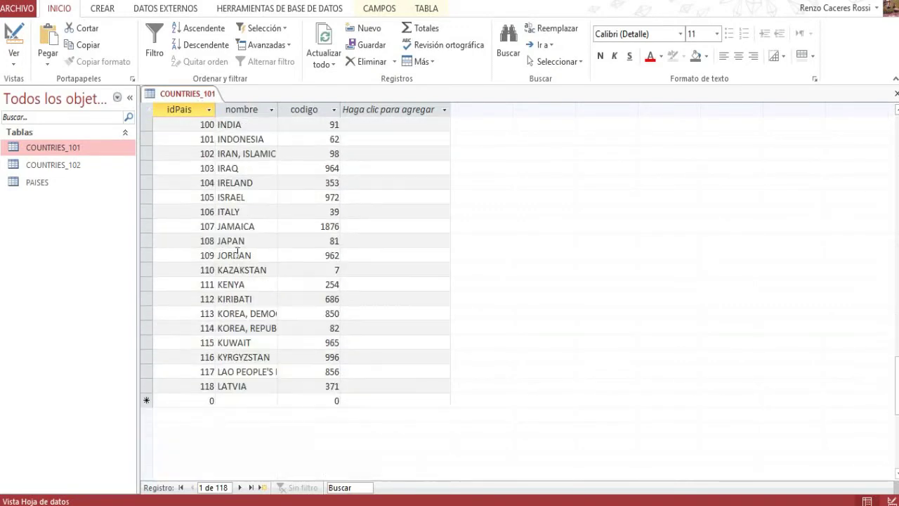
{"action": "scroll", "coordinate": [236, 254], "scroll_direction": "up", "scroll_amount": 3}
{"action": "scroll", "coordinate": [236, 253], "scroll_direction": "up", "scroll_amount": 2}
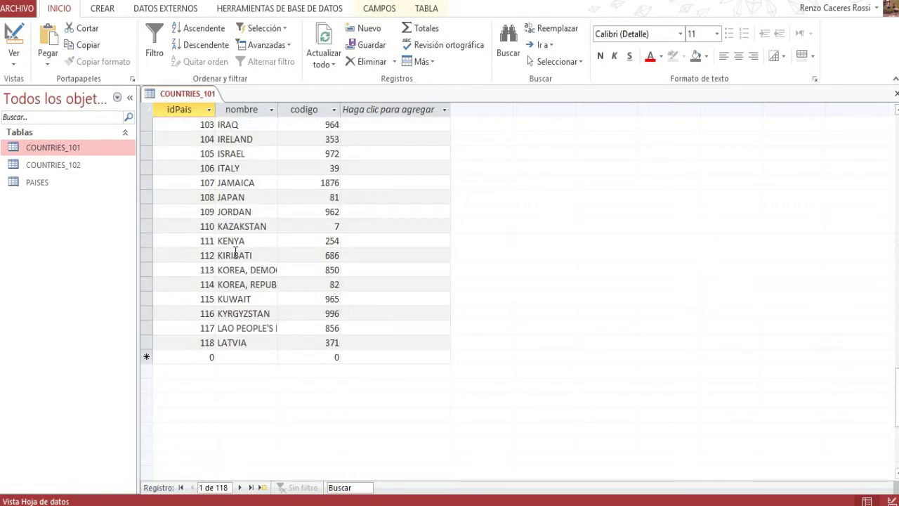
{"action": "left_click", "coordinate": [199, 343]}
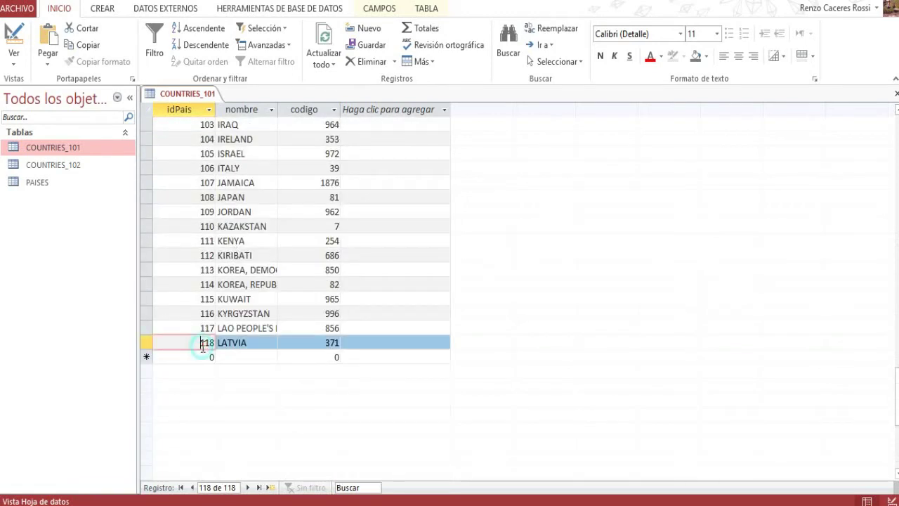
- Open COUNTRIES_102, review records 119 LEBANON through 238 ZIMBABWE, then switch to SSMS
{"action": "double_click", "coordinate": [66, 166]}
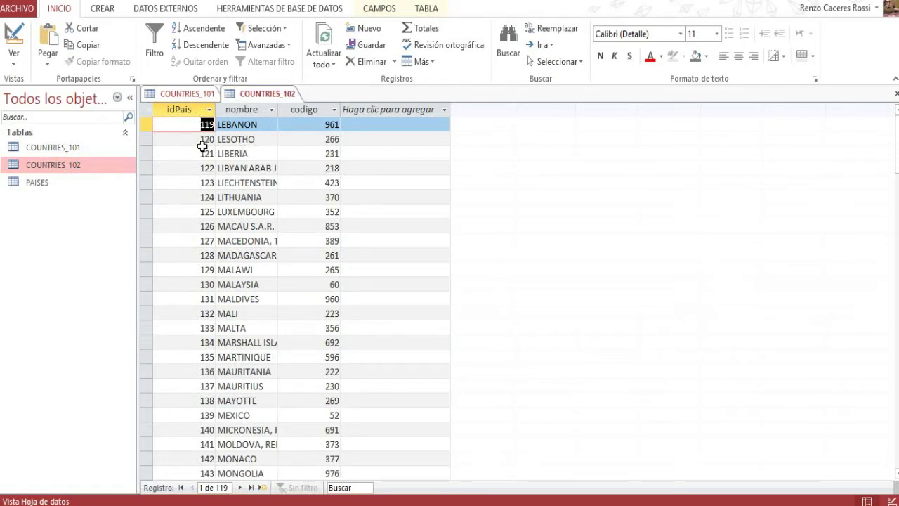
{"action": "scroll", "coordinate": [208, 182], "scroll_direction": "down", "scroll_amount": 7}
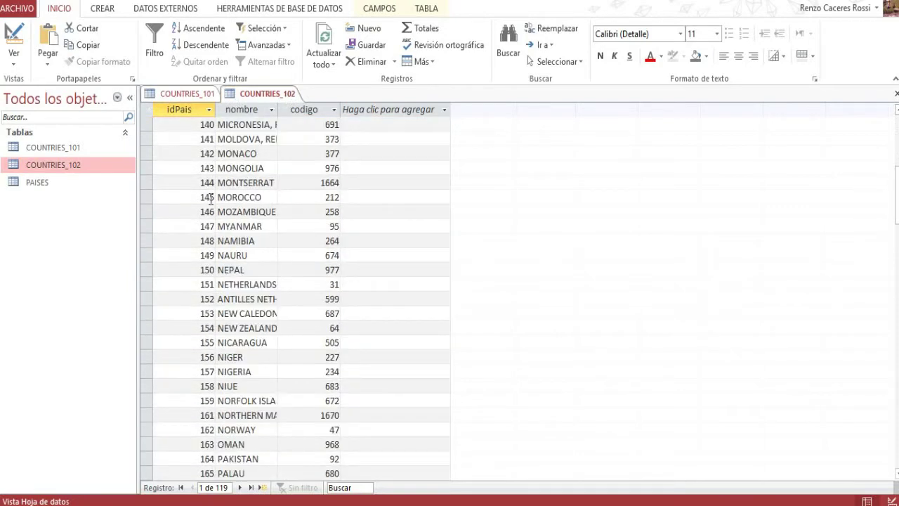
{"action": "scroll", "coordinate": [210, 199], "scroll_direction": "down", "scroll_amount": 20}
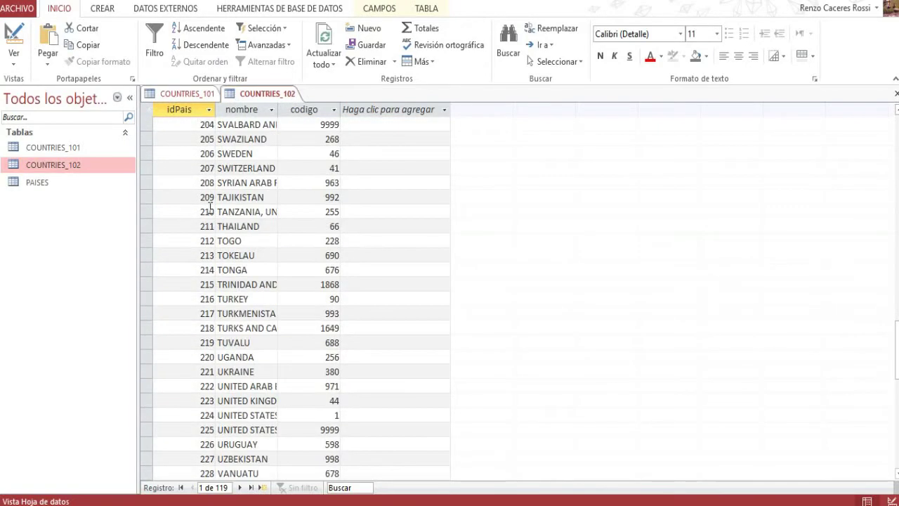
{"action": "scroll", "coordinate": [210, 207], "scroll_direction": "down", "scroll_amount": 7}
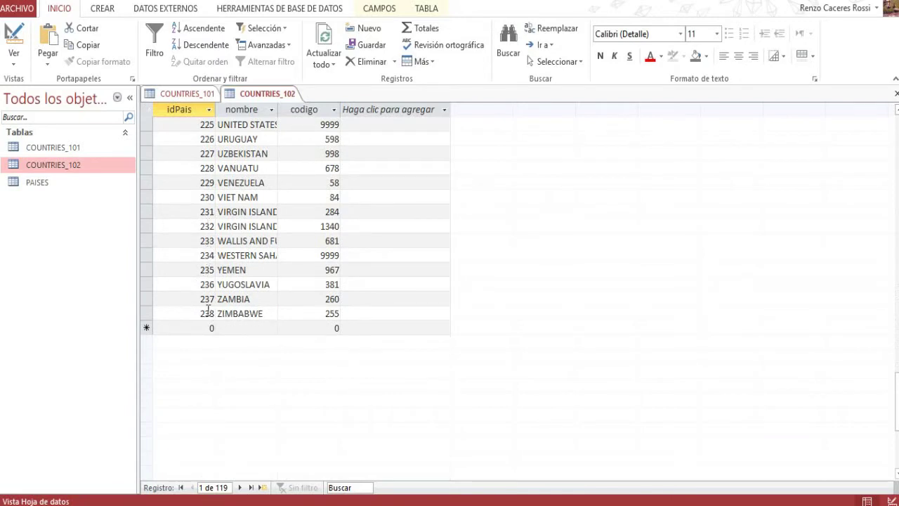
{"action": "scroll", "coordinate": [293, 281], "scroll_direction": "up", "scroll_amount": 4}
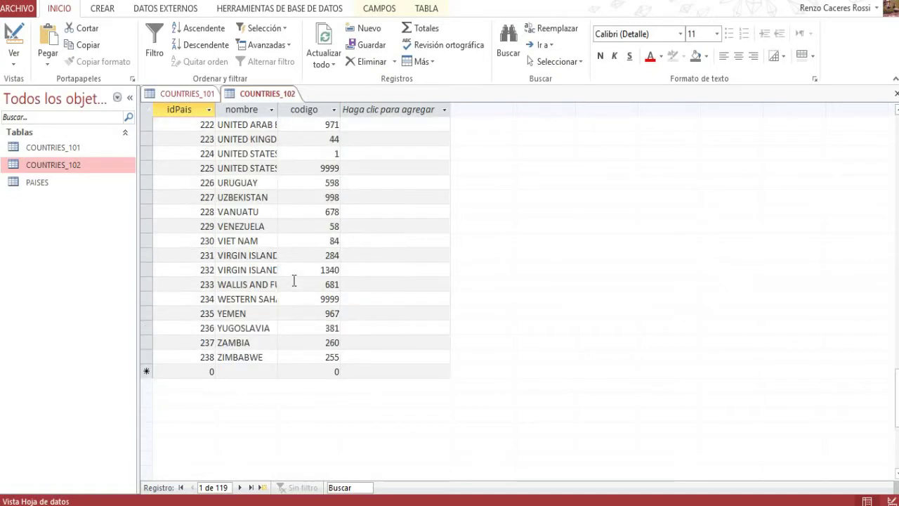
{"action": "scroll", "coordinate": [294, 281], "scroll_direction": "up", "scroll_amount": 10}
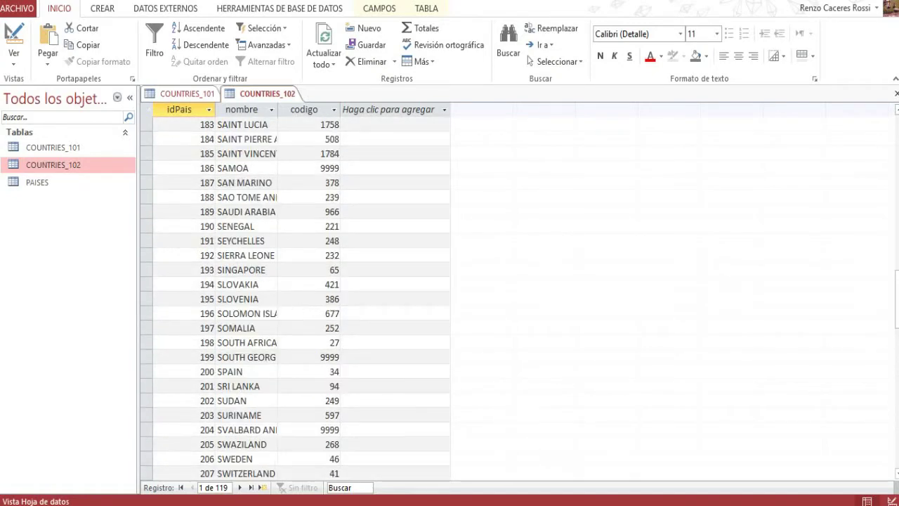
{"action": "key", "text": "alt+Tab"}
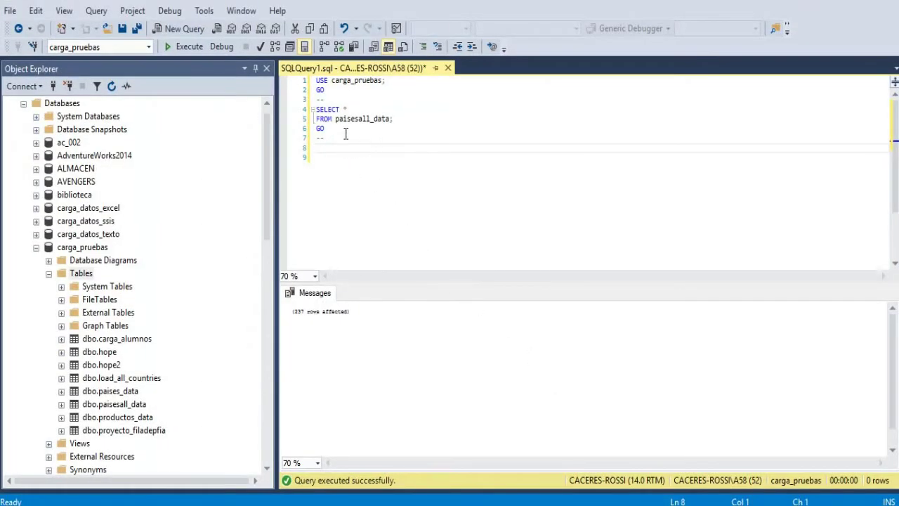
- Run SELECT * FROM paisesall_data, confirm the results are empty, then switch to Talend
{"action": "mouse_move", "coordinate": [315, 109]}
{"action": "left_mouse_down"}
{"action": "mouse_move", "coordinate": [386, 125]}
{"action": "mouse_move", "coordinate": [324, 129]}
{"action": "left_mouse_up"}
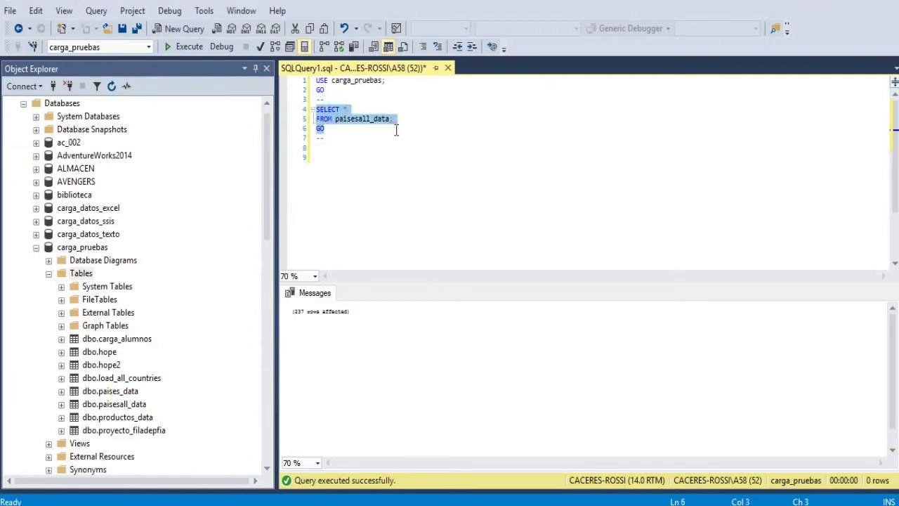
{"action": "left_click", "coordinate": [190, 46]}
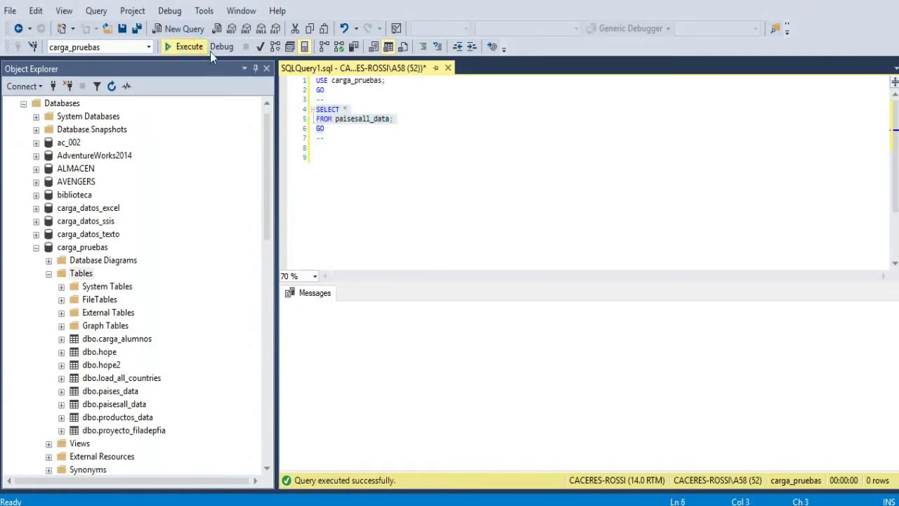
{"action": "left_click", "coordinate": [340, 124]}
{"action": "left_click_drag", "start_coordinate": [336, 120], "coordinate": [396, 120]}
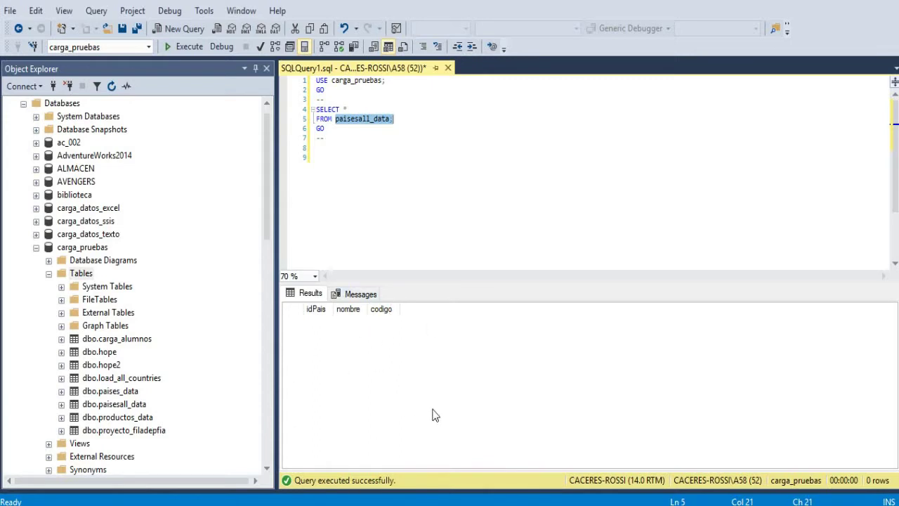
{"action": "key", "text": "alt+Tab"}
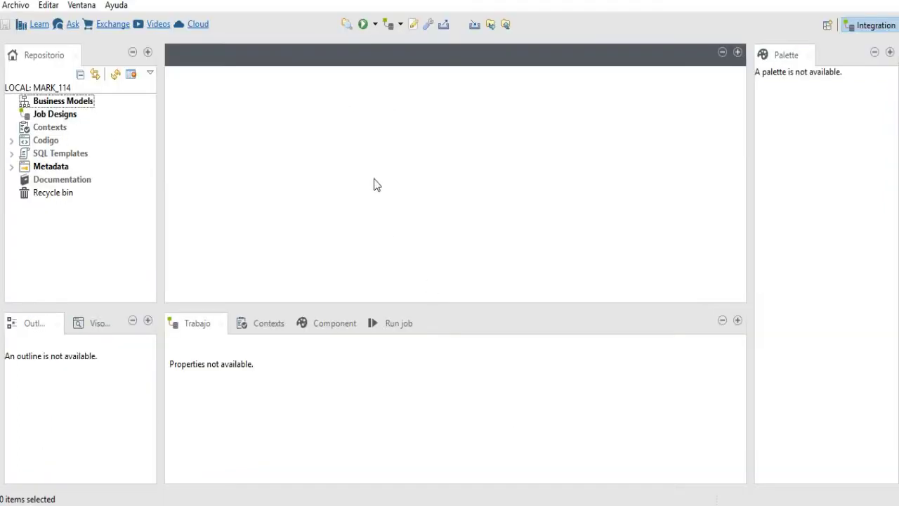
- Start a new job under Job Designs and name it Access_SQLServer
{"action": "left_click", "coordinate": [59, 118]}
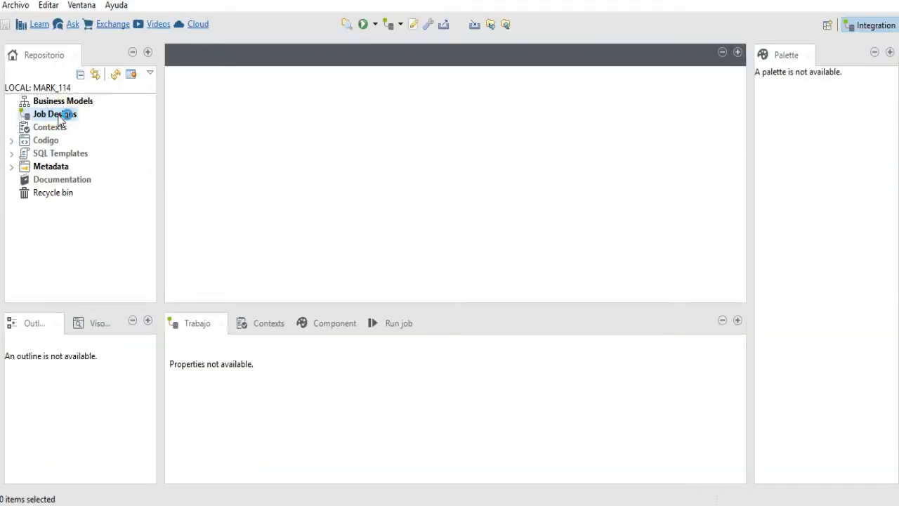
{"action": "right_click", "coordinate": [60, 119]}
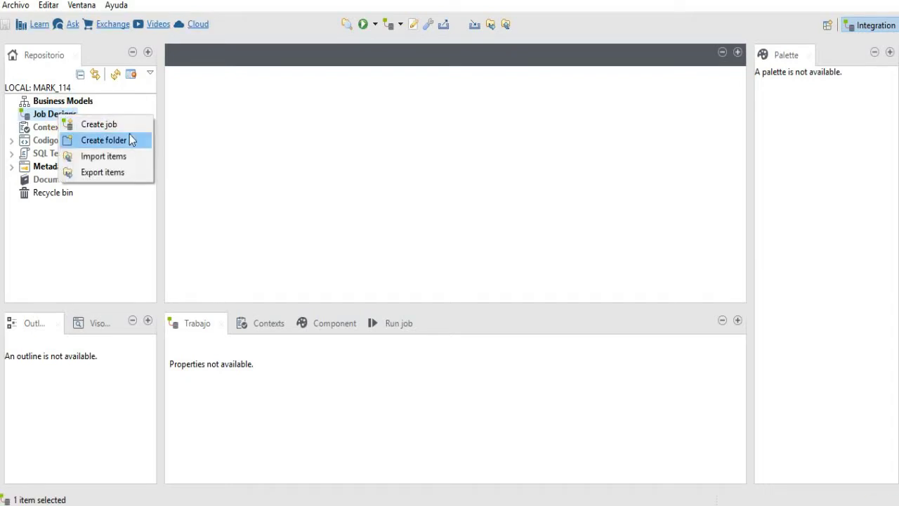
{"action": "left_click", "coordinate": [118, 125]}
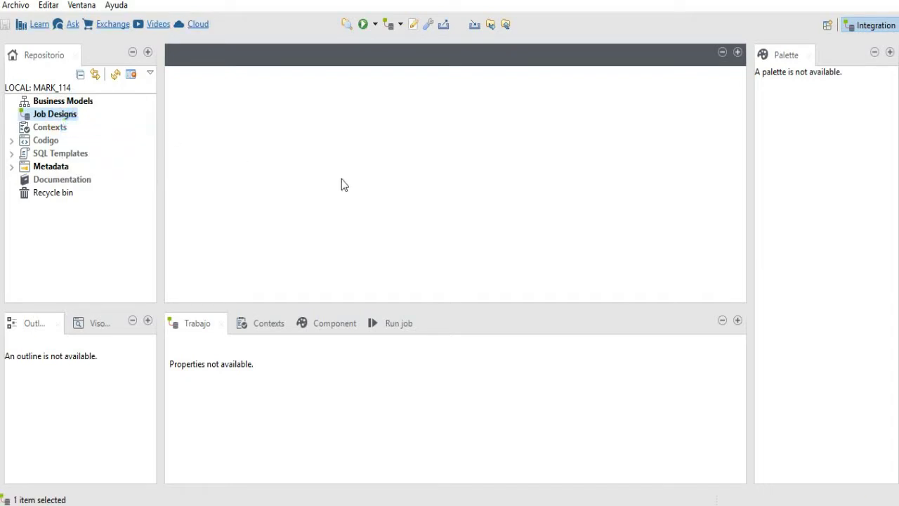
{"action": "left_click", "coordinate": [371, 122]}
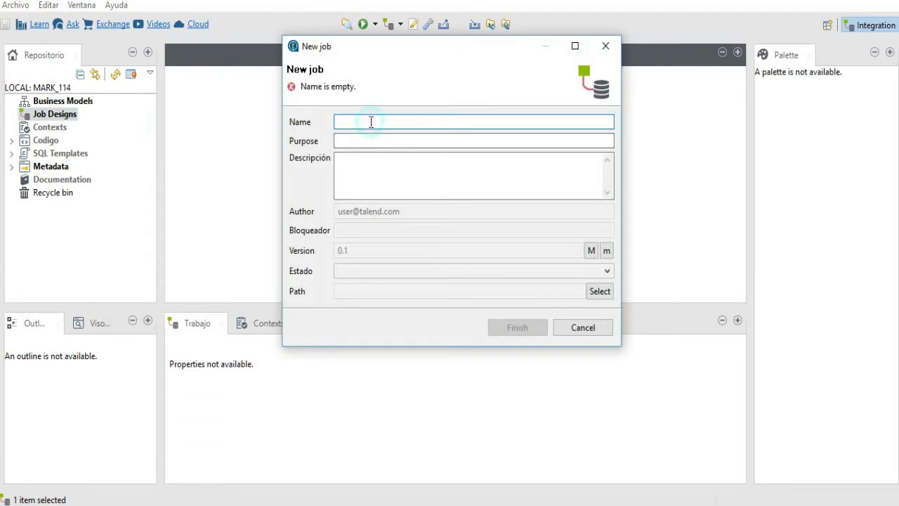
{"action": "type", "text": "Access_"}
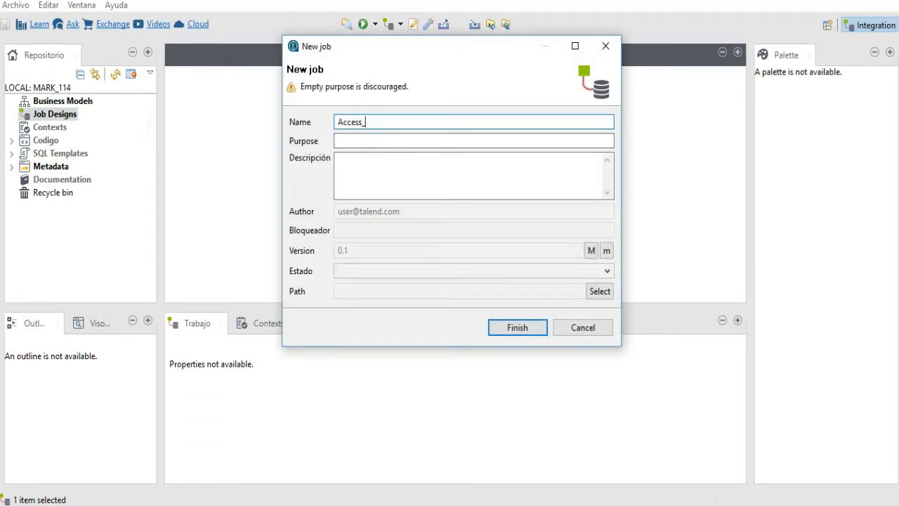
{"action": "type", "text": "SQLServer"}
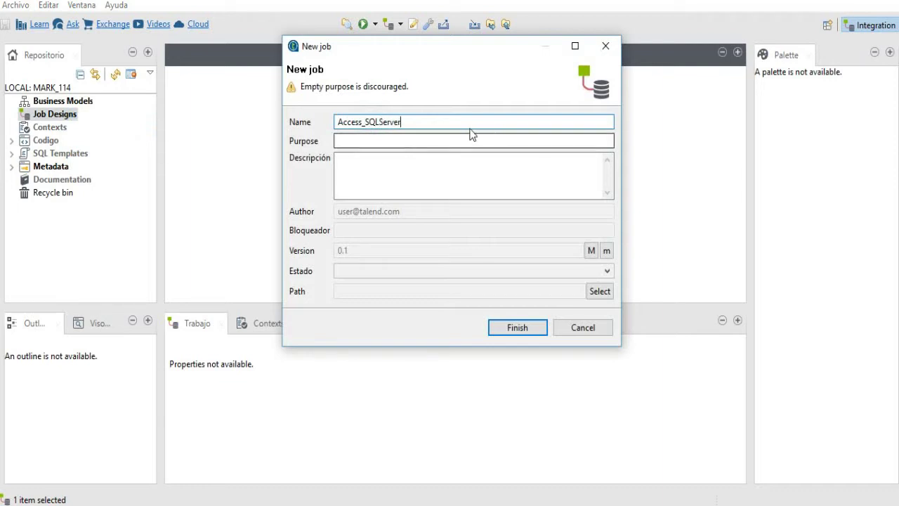
- Add the purpose and a description about exporting Access records to a SQL Server table, then finish
{"action": "left_click", "coordinate": [460, 139]}
{"action": "type", "text": "Importar registros"}
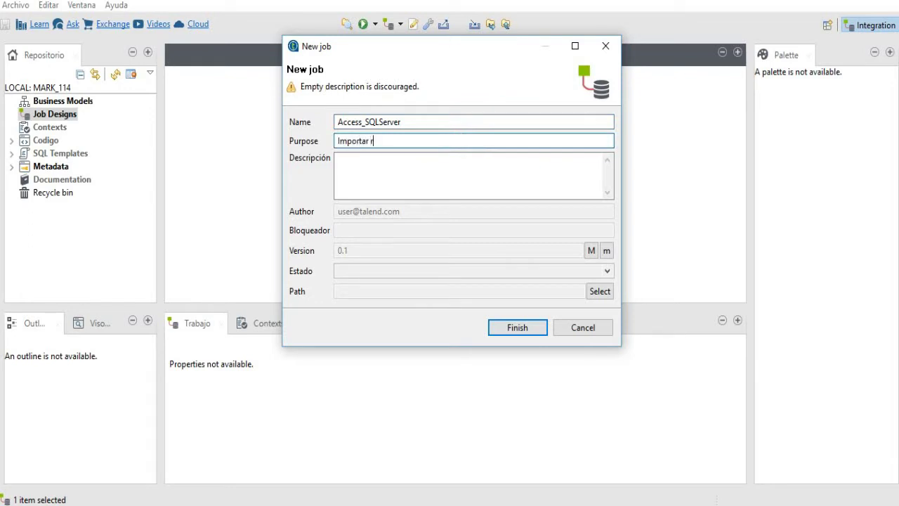
{"action": "left_click", "coordinate": [449, 167]}
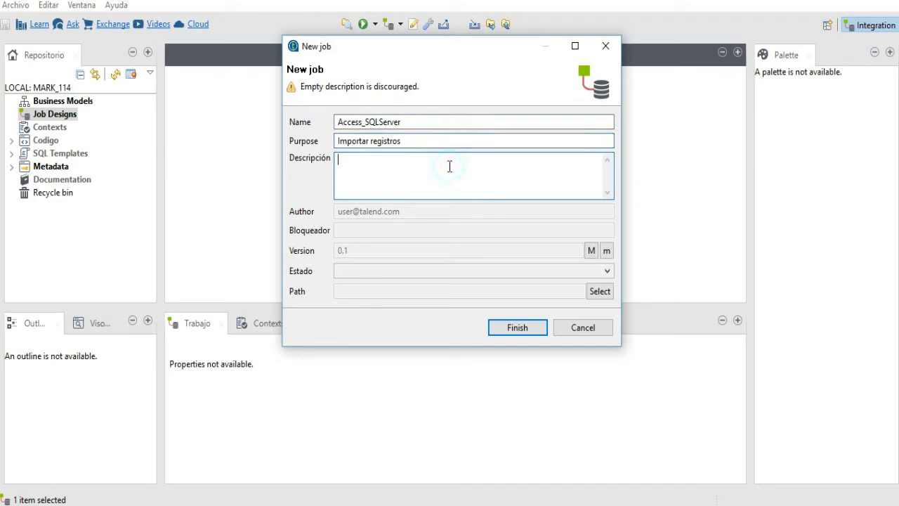
{"action": "type", "text": "Est"}
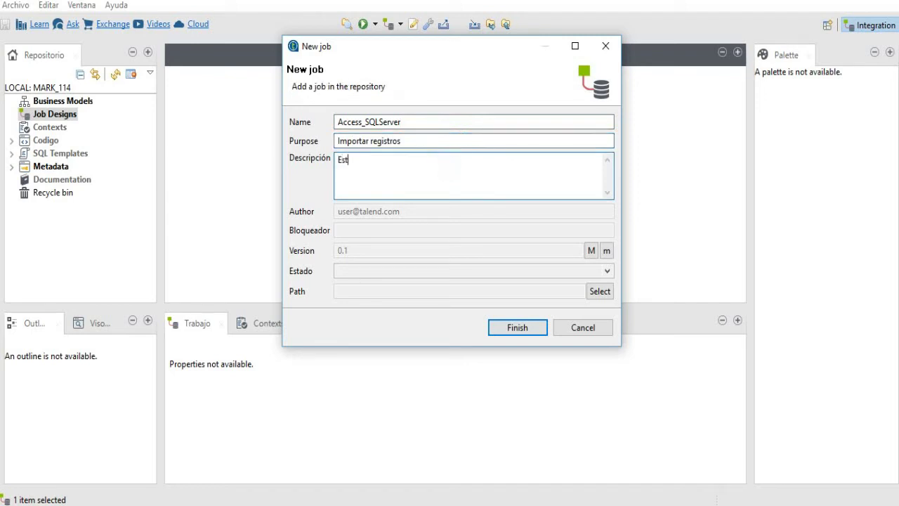
{"action": "type", "text": "e Job nos permitirá exportar res"}
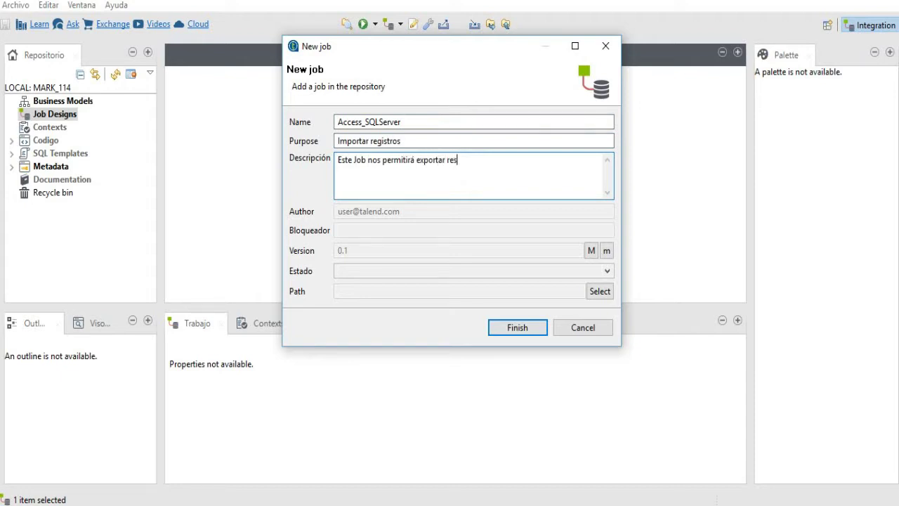
{"action": "key", "text": "BackSpace"}
{"action": "type", "text": "gistros desde MS Access"}
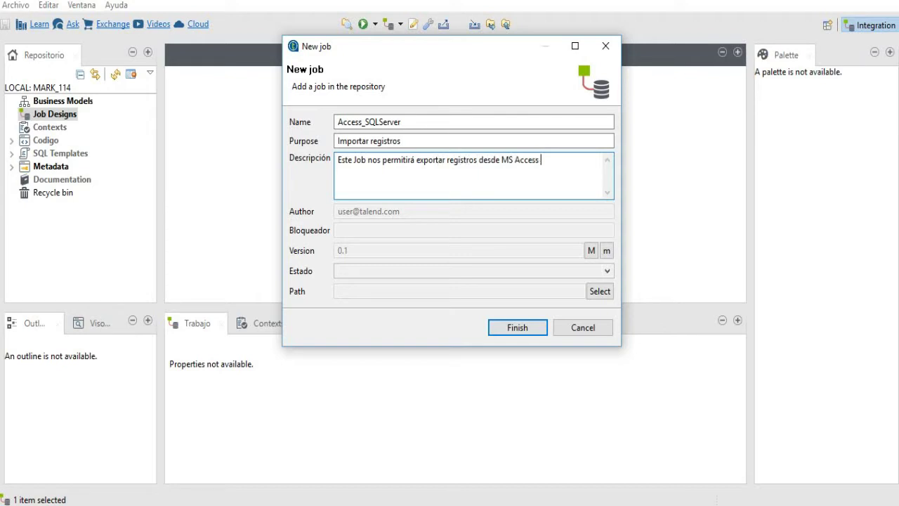
{"action": "type", "text": " a una tabla en SQL Server."}
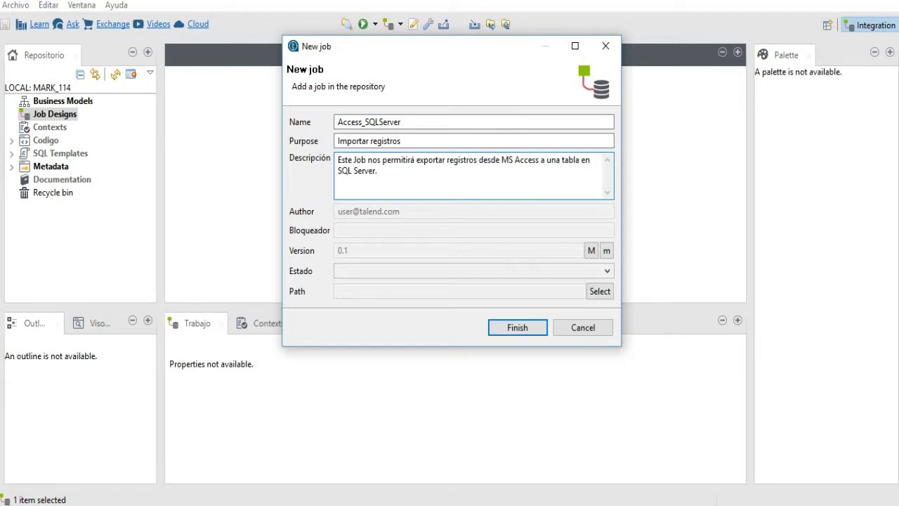
{"action": "left_click", "coordinate": [515, 328]}
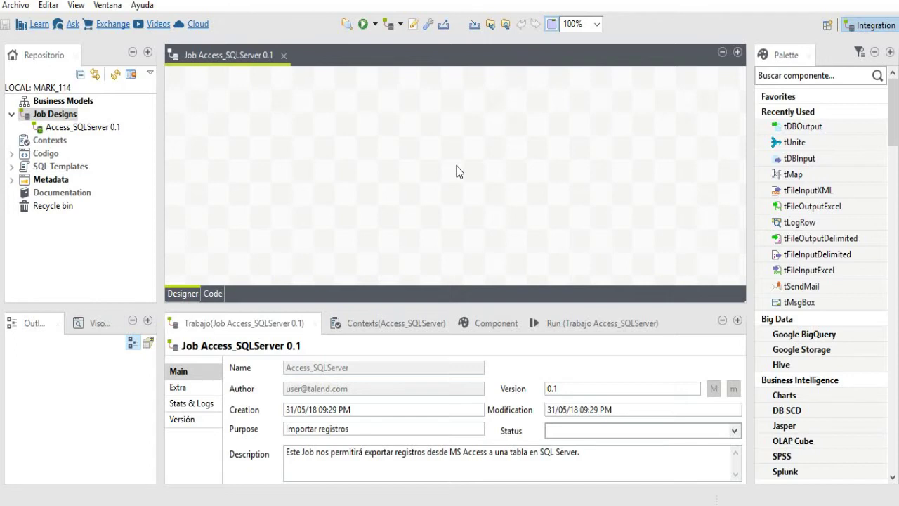
- Expand Metadata and choose Crear Conexión on Db Connections to launch the connection wizard
{"action": "left_click", "coordinate": [89, 127]}
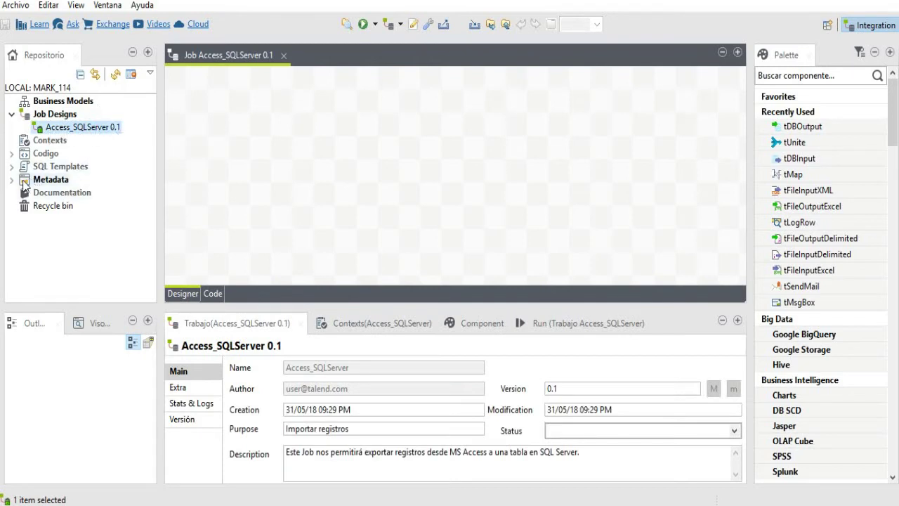
{"action": "left_click", "coordinate": [49, 179]}
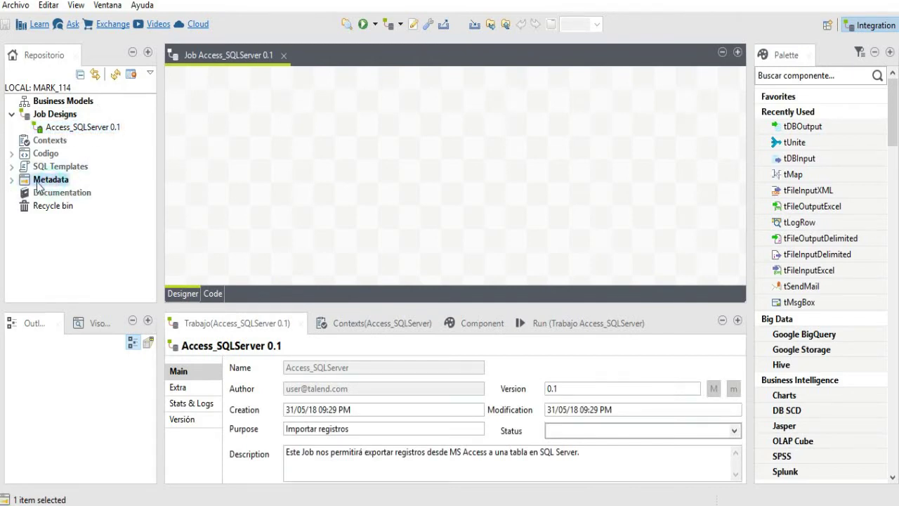
{"action": "left_click", "coordinate": [11, 180]}
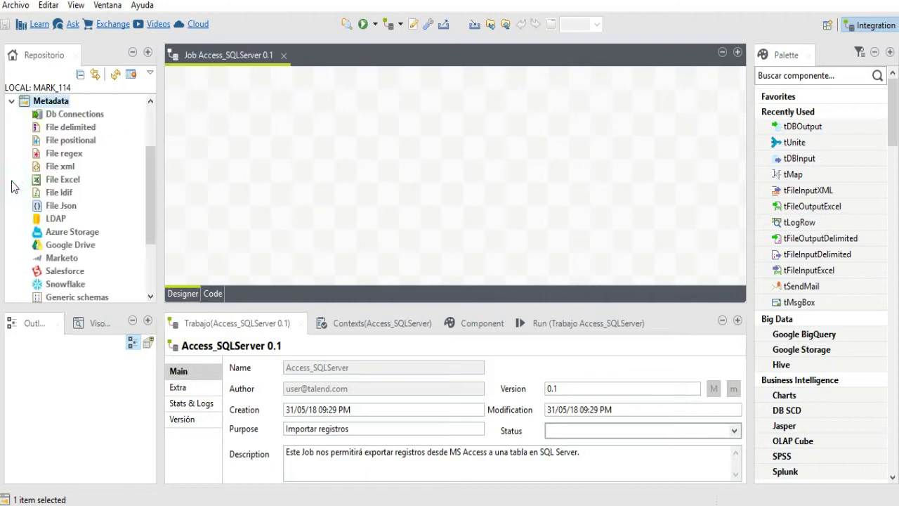
{"action": "left_click_drag", "start_coordinate": [154, 216], "coordinate": [154, 206]}
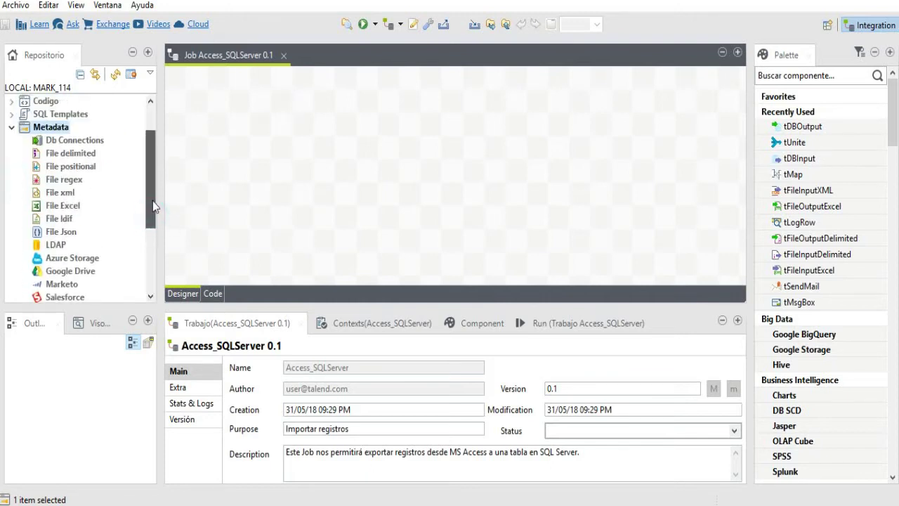
{"action": "left_click", "coordinate": [63, 140]}
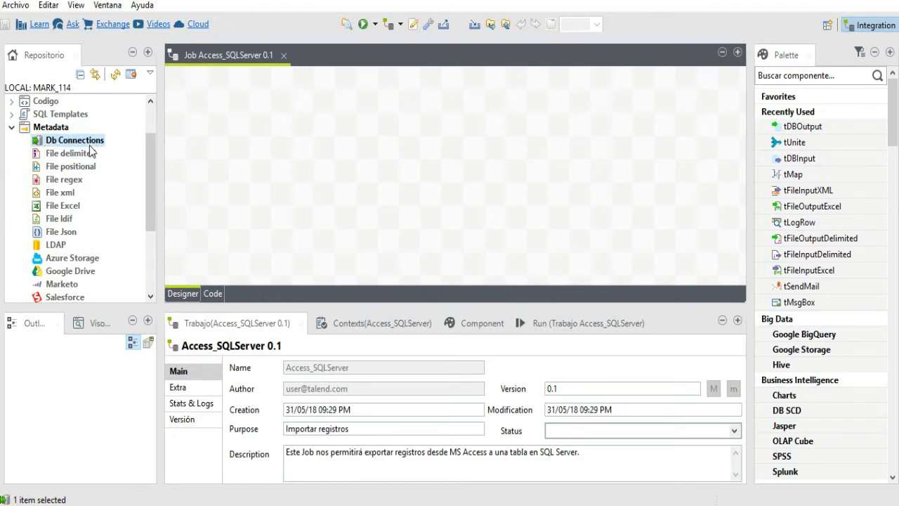
{"action": "right_click", "coordinate": [91, 141]}
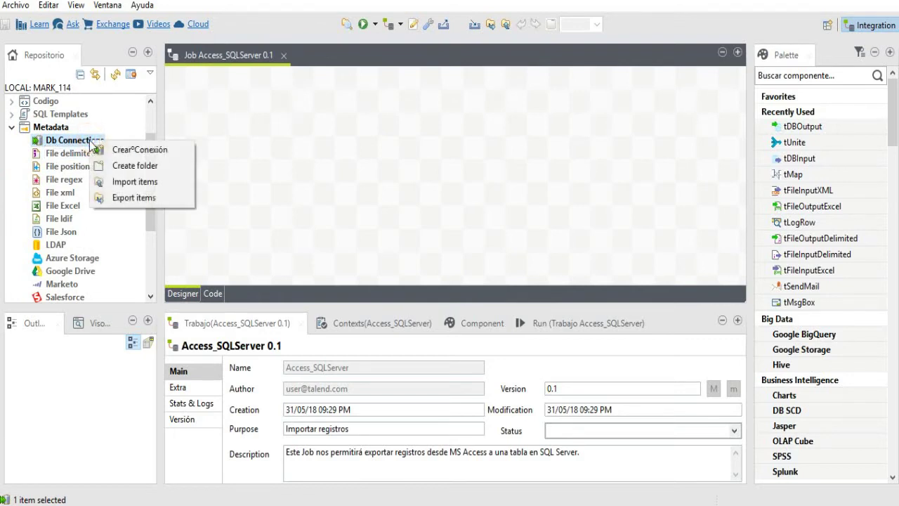
{"action": "left_click", "coordinate": [137, 149]}
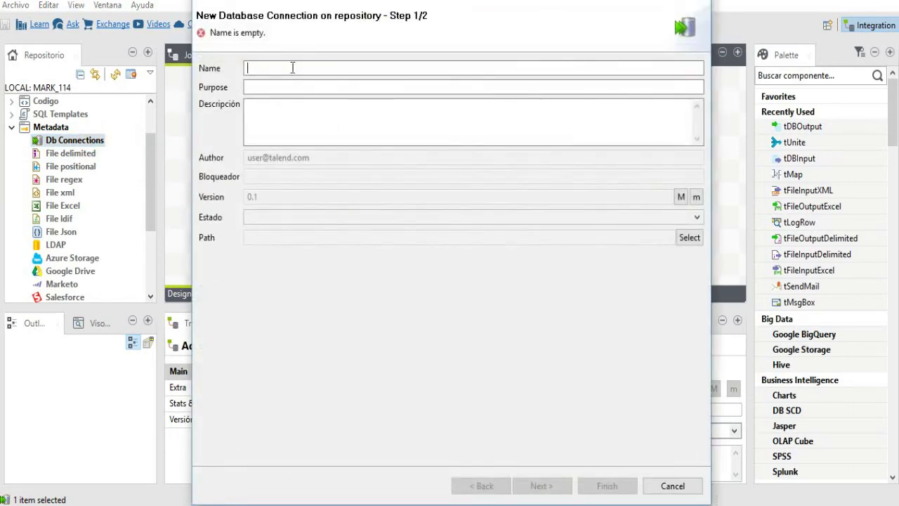
- Enter name Access1_Data, purpose 'Crear conexión', and a description about an MS Access database
{"action": "left_click", "coordinate": [293, 67]}
{"action": "type", "text": "Access1"}
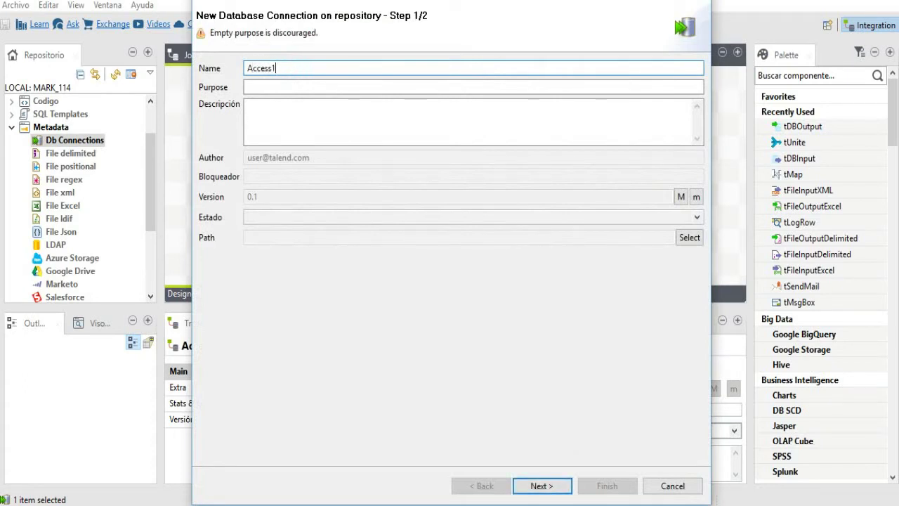
{"action": "type", "text": "_Data"}
{"action": "left_click", "coordinate": [297, 87]}
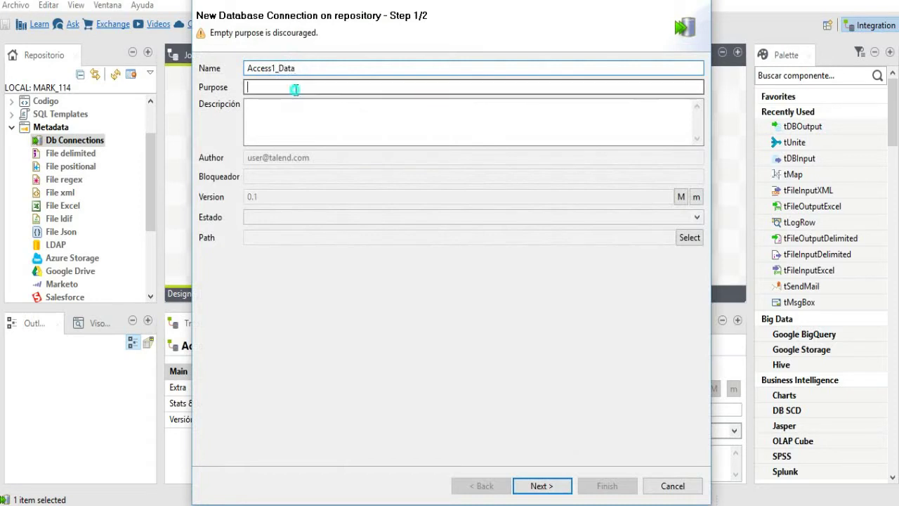
{"action": "type", "text": "Crear"}
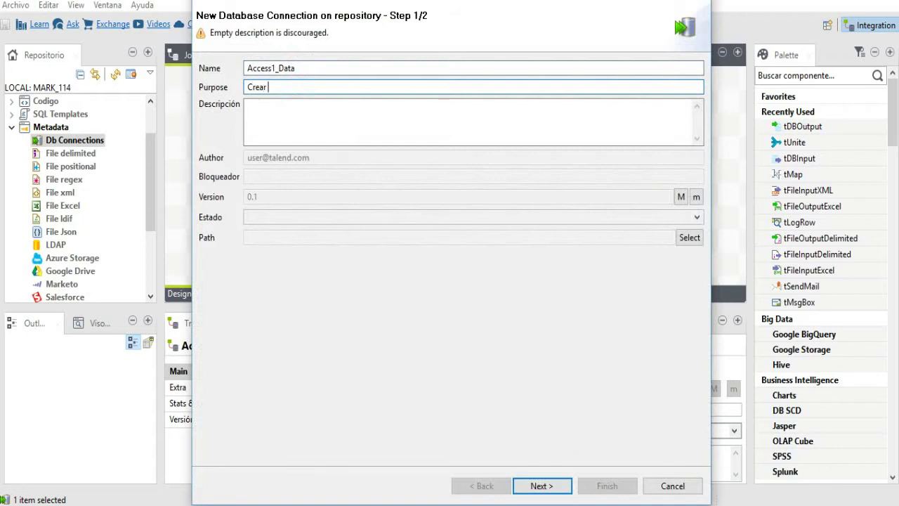
{"action": "type", "text": " conexión"}
{"action": "left_click", "coordinate": [301, 107]}
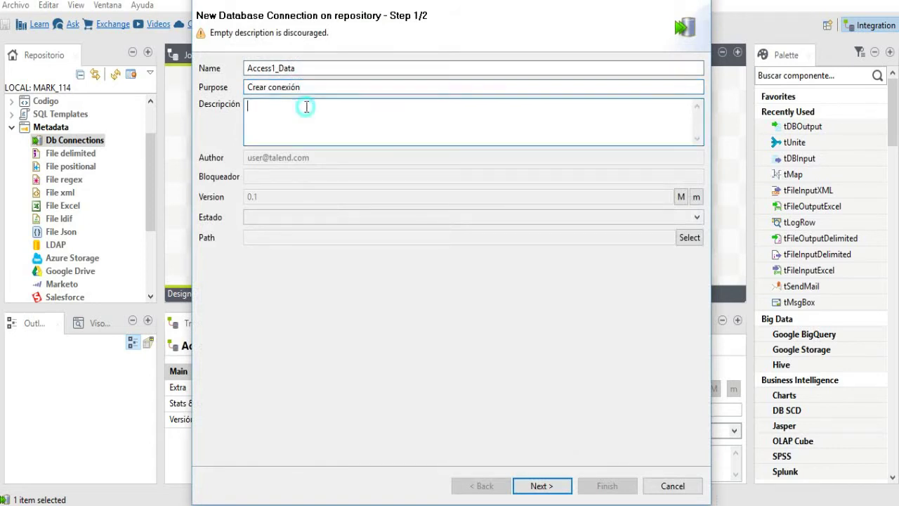
{"action": "type", "text": "Crear"}
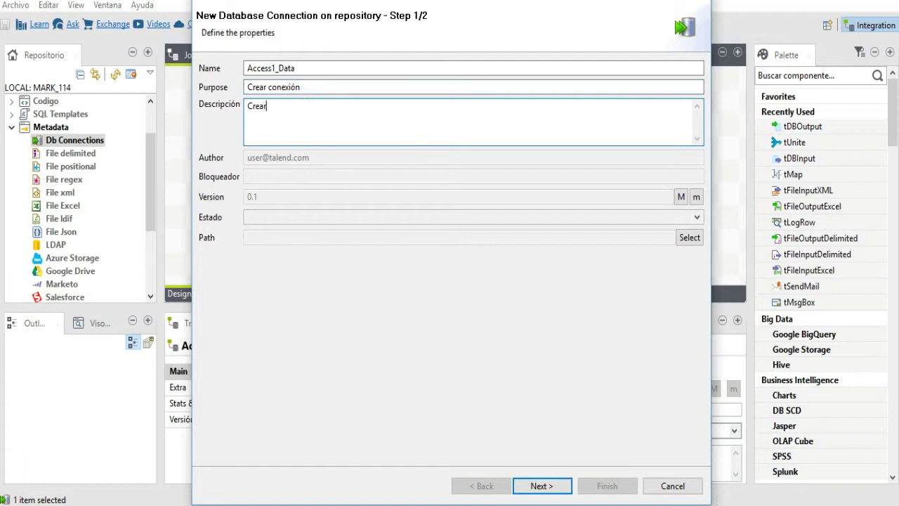
{"action": "type", "text": " una conexión hacia una b"}
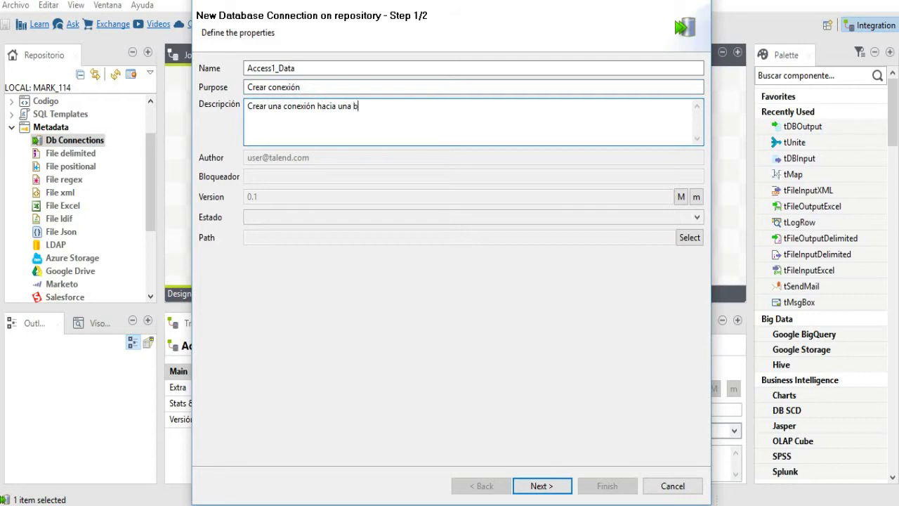
{"action": "type", "text": "ase de datos en MS Access."}
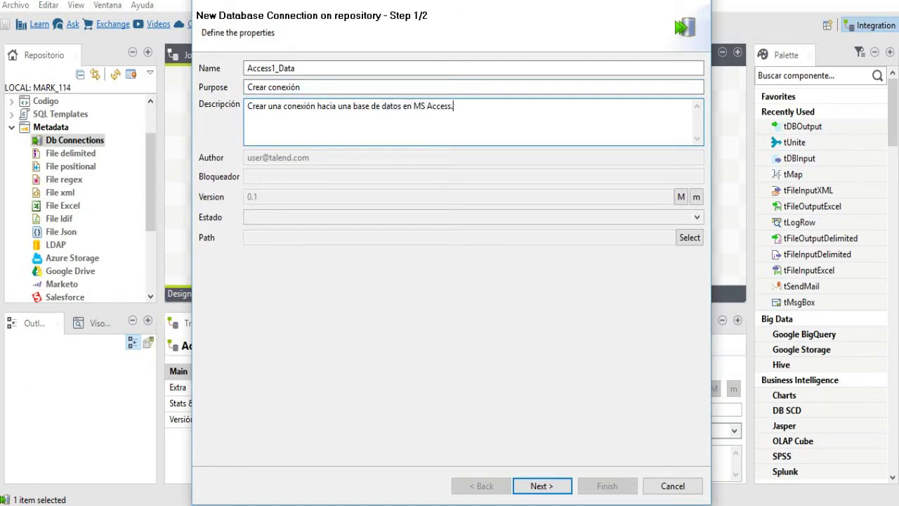
- Advance to Step 2/2, set DB Type to Access, and browse for the database file
{"action": "left_click", "coordinate": [538, 486]}
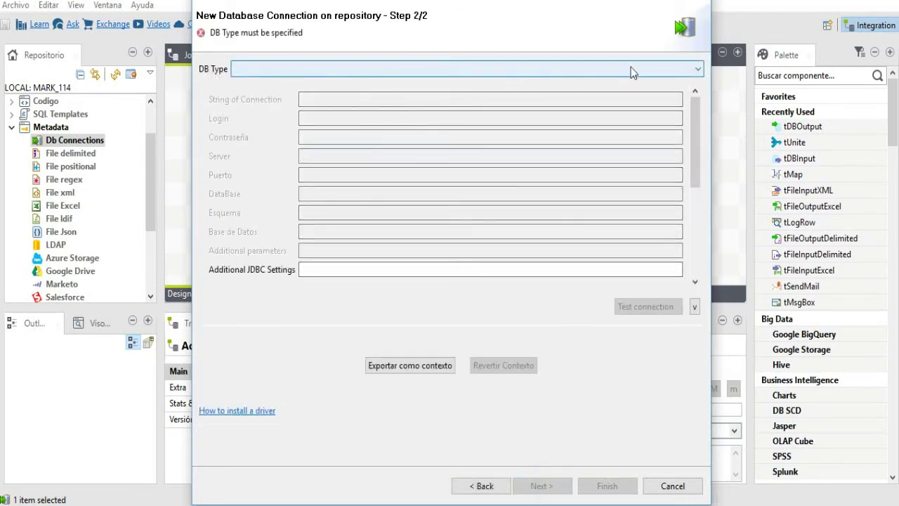
{"action": "left_click", "coordinate": [697, 69]}
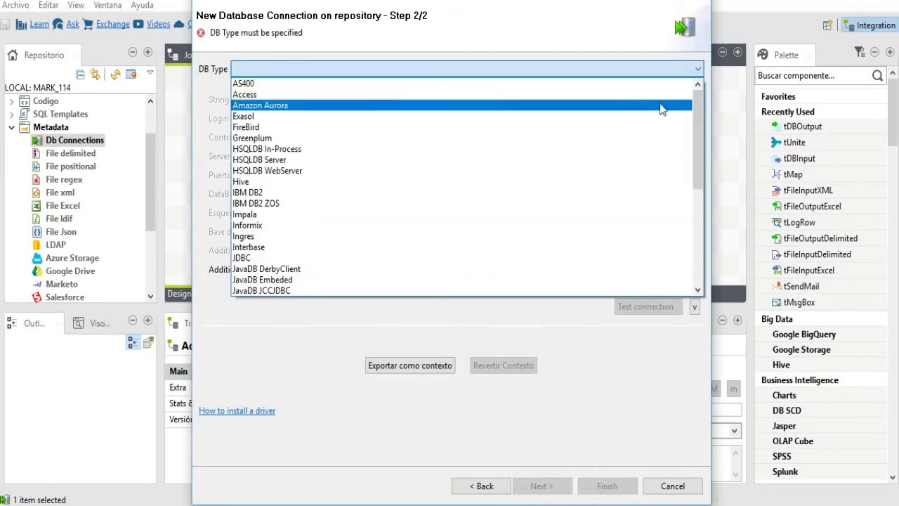
{"action": "mouse_move", "coordinate": [694, 116]}
{"action": "left_mouse_down"}
{"action": "mouse_move", "coordinate": [689, 220]}
{"action": "mouse_move", "coordinate": [697, 98]}
{"action": "left_mouse_up"}
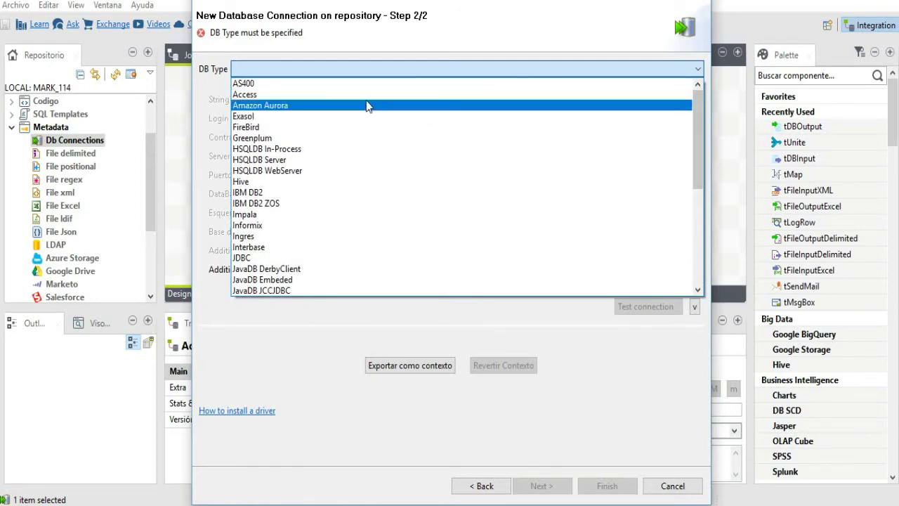
{"action": "left_click", "coordinate": [286, 94]}
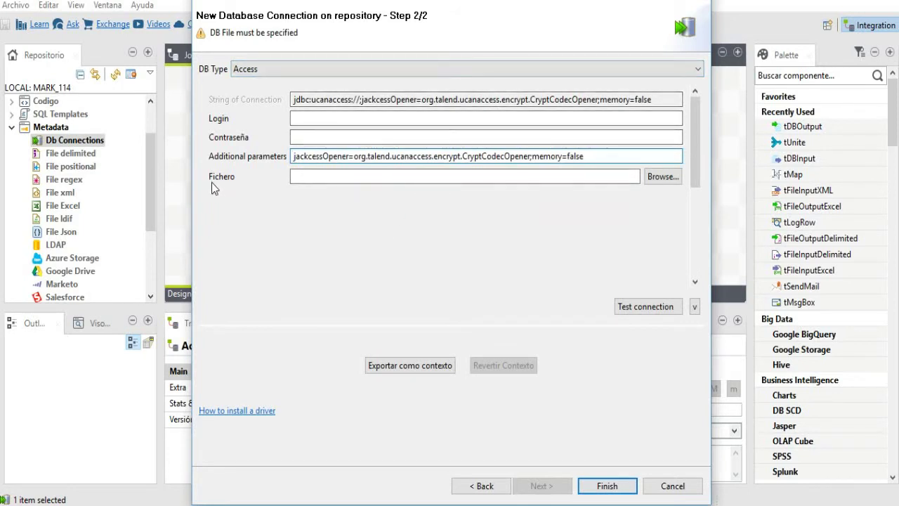
{"action": "left_click", "coordinate": [656, 177]}
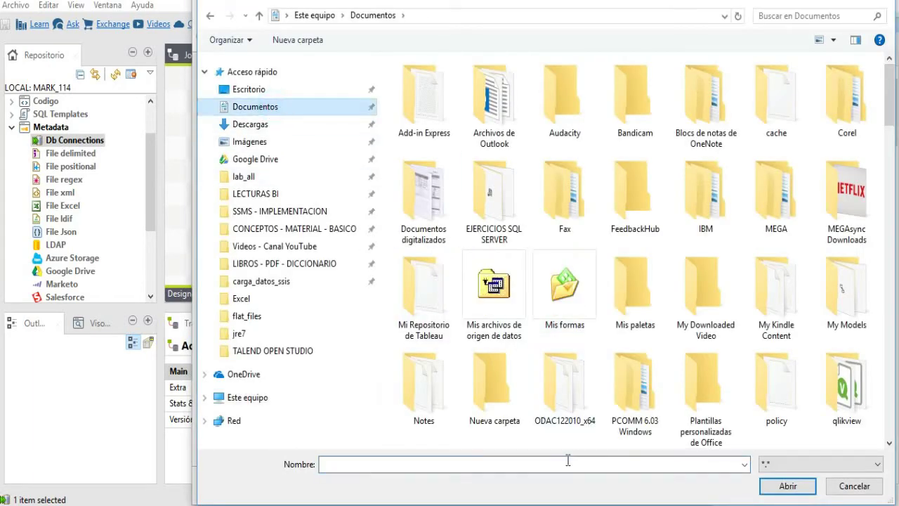
- Open todo_paises.accdb, pass the connection test, and finish saving Access1_Data
{"action": "type", "text": "todo"}
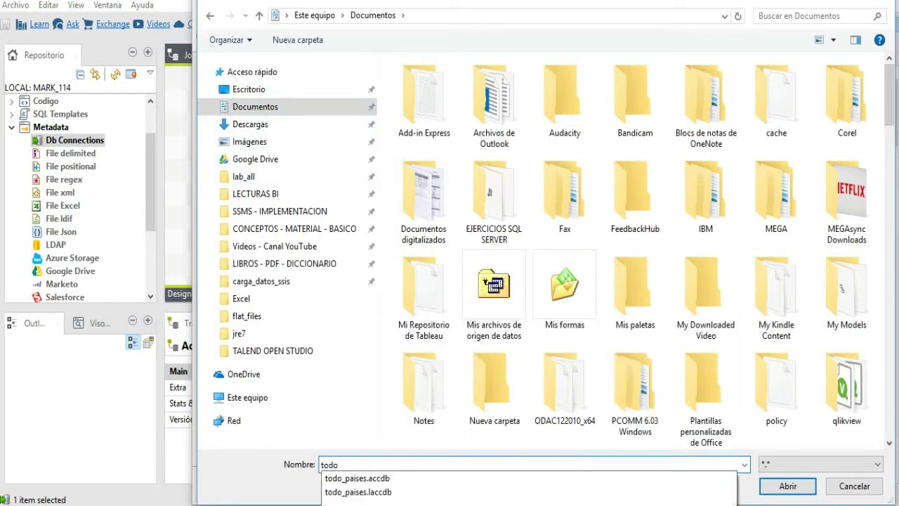
{"action": "key", "text": "Down"}
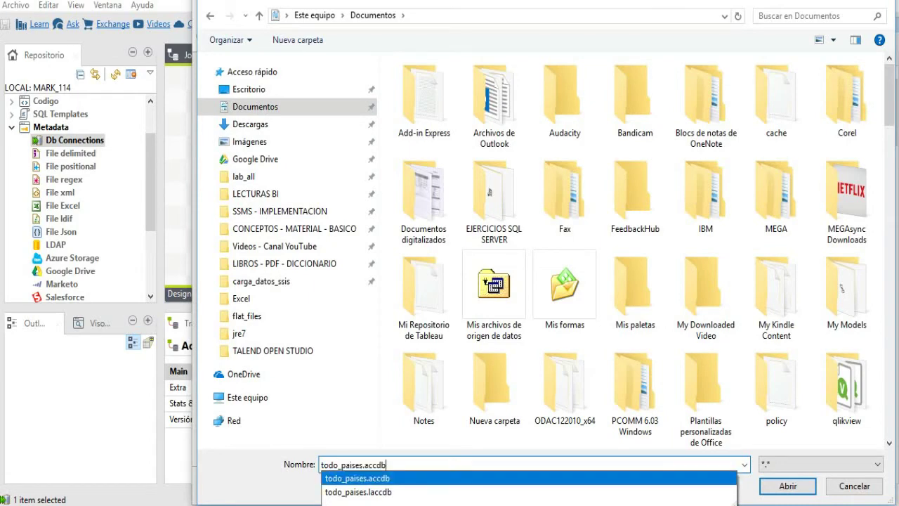
{"action": "key", "text": "Return"}
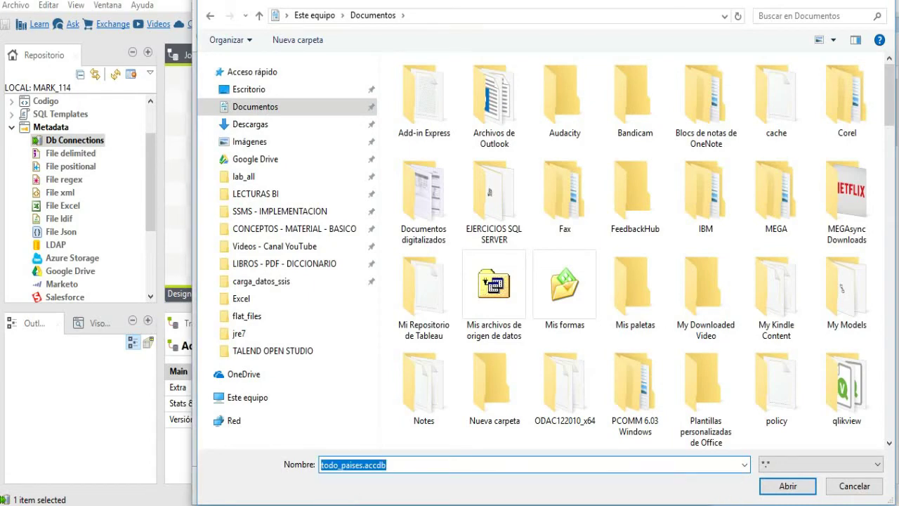
{"action": "key", "text": "Return"}
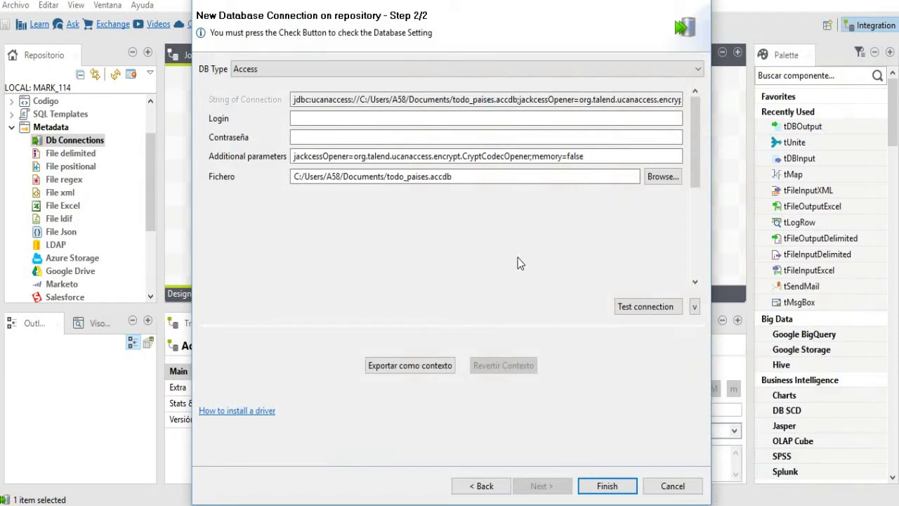
{"action": "left_click", "coordinate": [630, 306]}
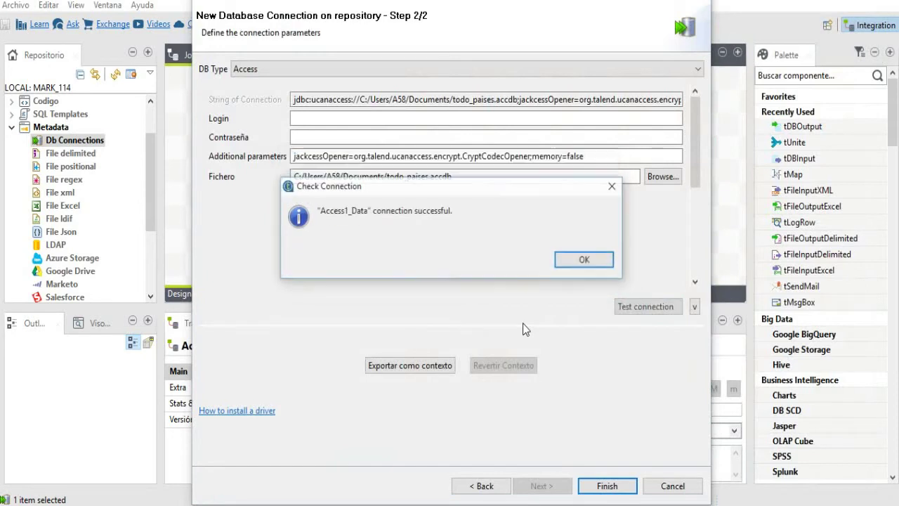
{"action": "left_click", "coordinate": [586, 261]}
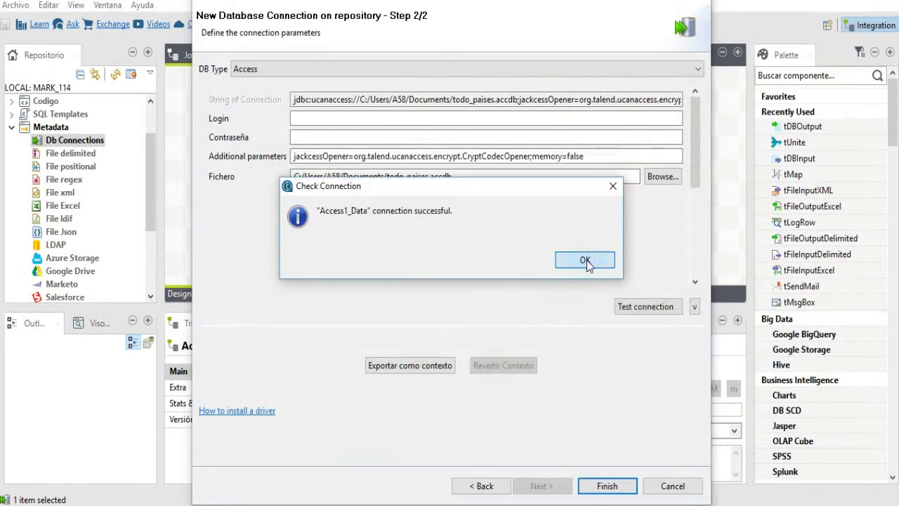
{"action": "left_click", "coordinate": [608, 487]}
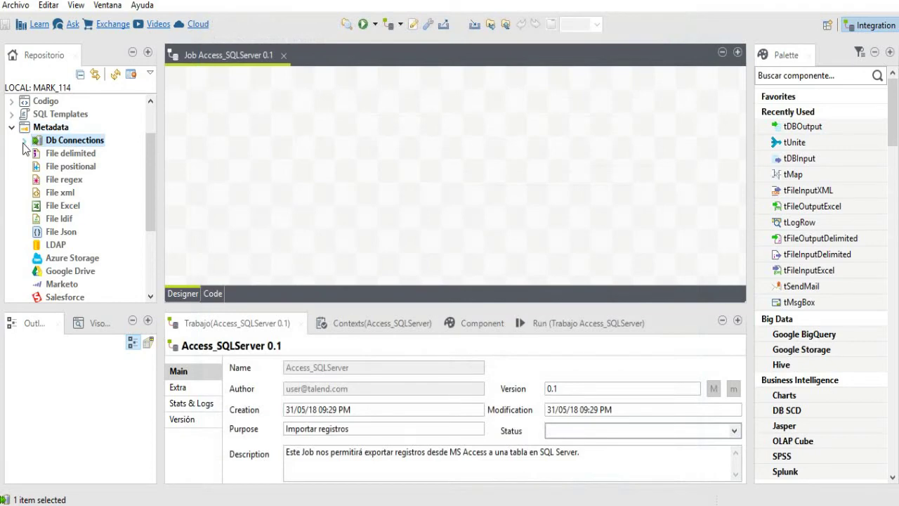
- Start a second database connection under Db Connections and enter the name Access2_Data
{"action": "left_click", "coordinate": [24, 142]}
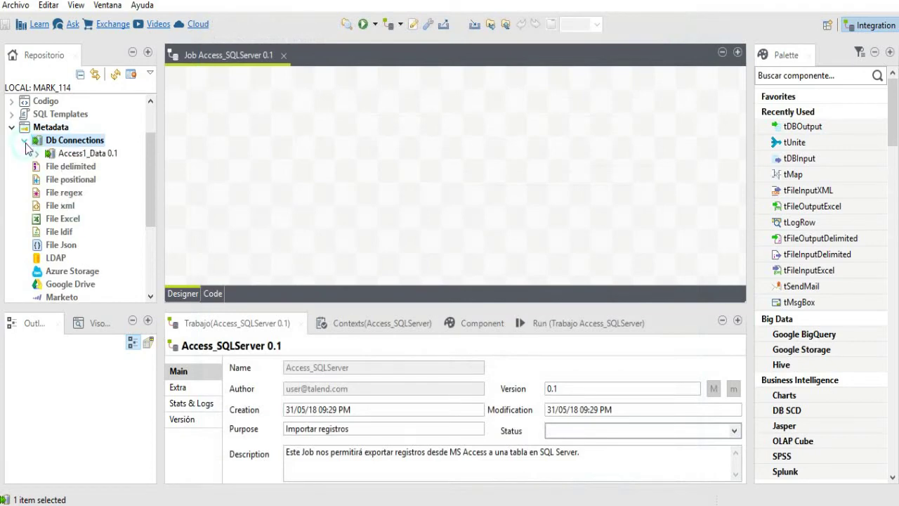
{"action": "right_click", "coordinate": [78, 145]}
{"action": "left_click", "coordinate": [120, 149]}
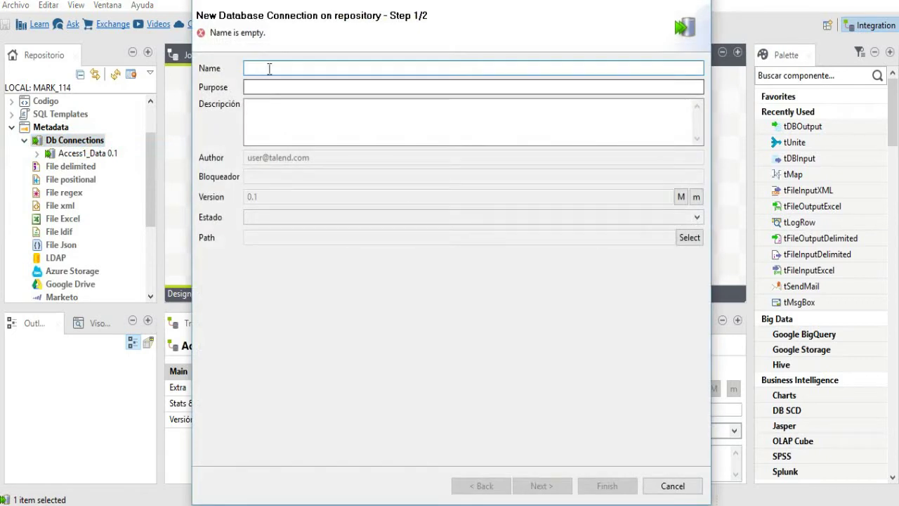
{"action": "left_click", "coordinate": [269, 69]}
{"action": "type", "text": "Access2_Data"}
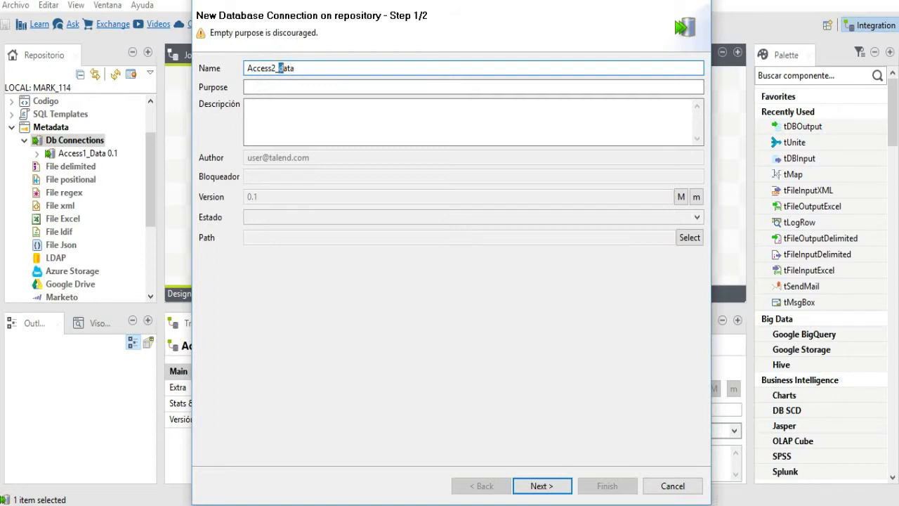
- Fill in purpose 'Crear conexión' and an MS Access database description, then go to Step 2/2
{"action": "left_click", "coordinate": [263, 87]}
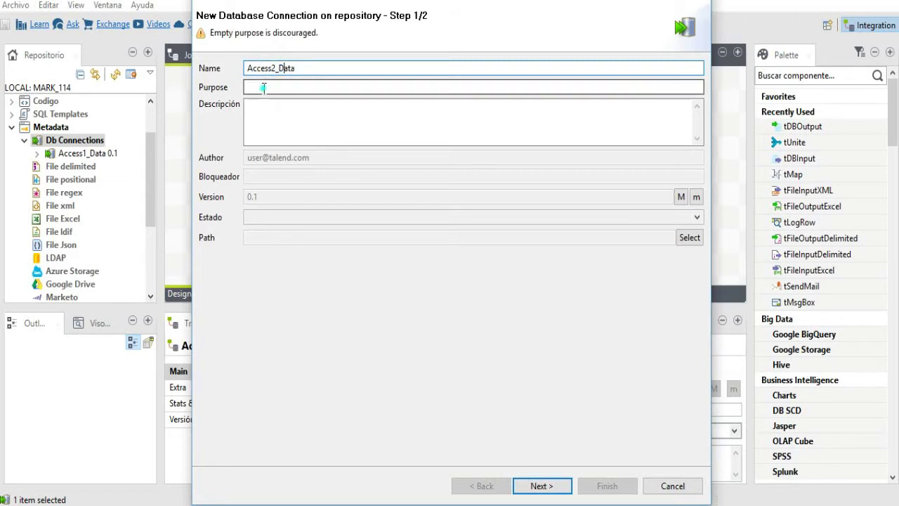
{"action": "type", "text": "Crear una conexión"}
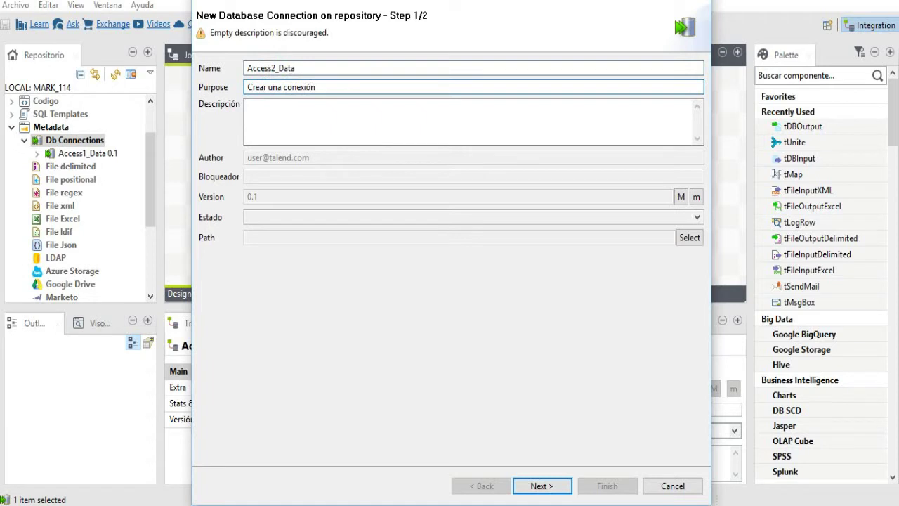
{"action": "left_click", "coordinate": [265, 118]}
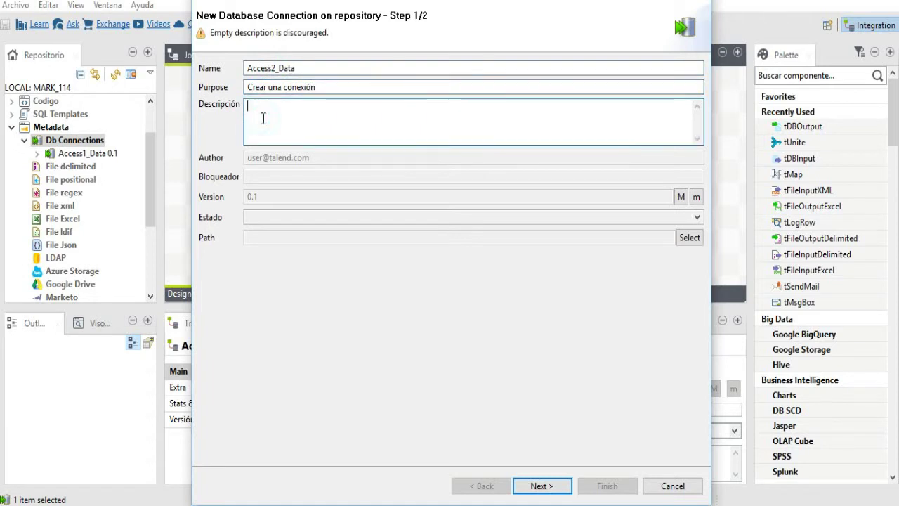
{"action": "type", "text": "Crear una conexión hacia u"}
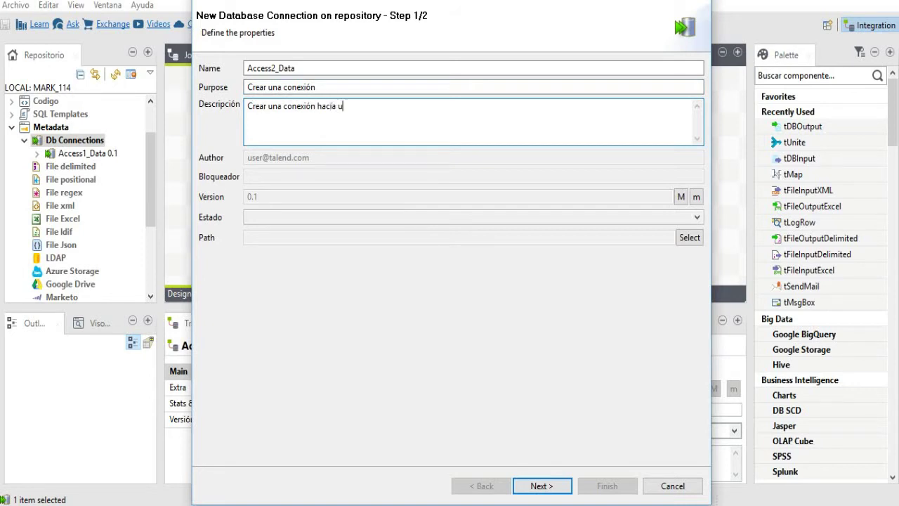
{"action": "type", "text": "na base de datos en MS Access."}
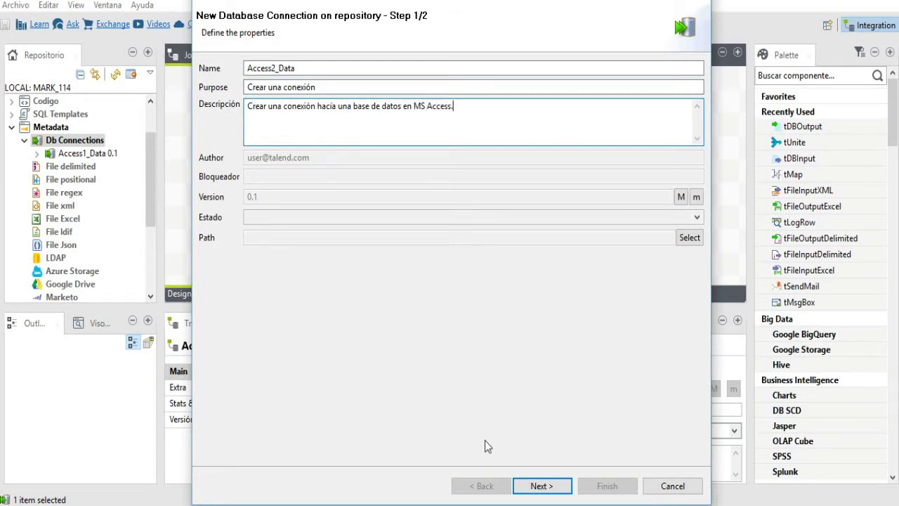
{"action": "left_click", "coordinate": [544, 492]}
{"action": "left_click", "coordinate": [543, 488]}
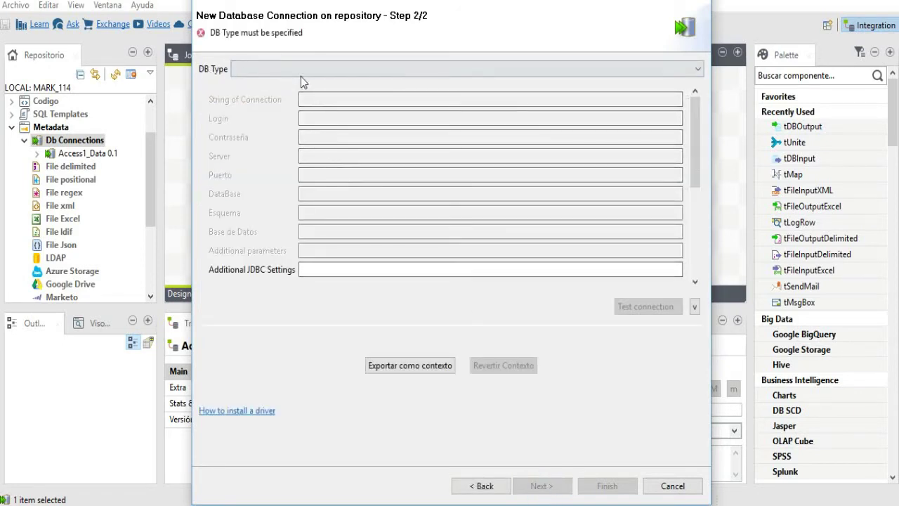
- Set DB Type to Access with todo_paises.accdb, pass the connection test, and finish Access2_Data
{"action": "left_click", "coordinate": [302, 69]}
{"action": "left_click", "coordinate": [280, 95]}
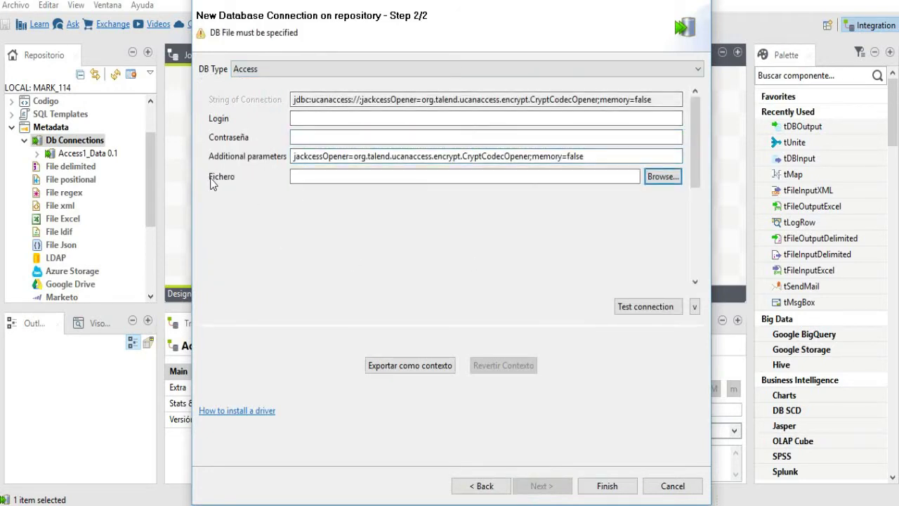
{"action": "left_click", "coordinate": [665, 179]}
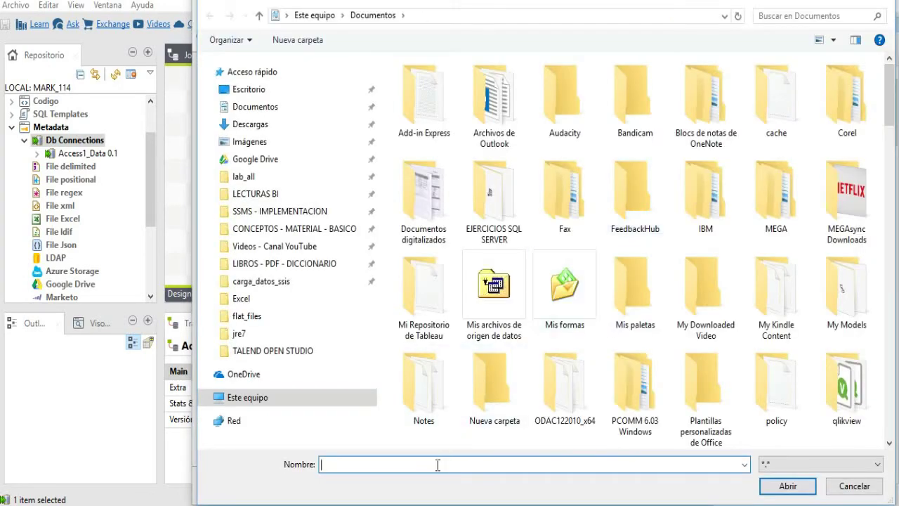
{"action": "type", "text": "todo"}
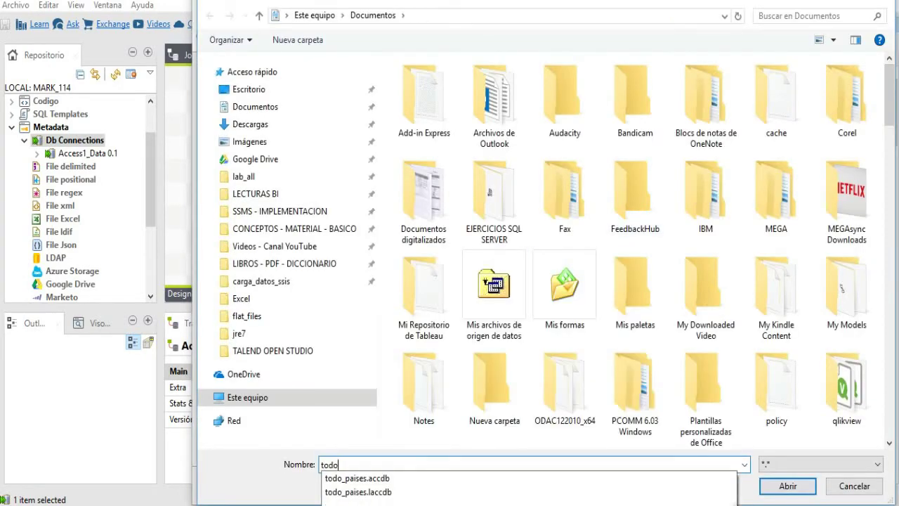
{"action": "left_click", "coordinate": [397, 478]}
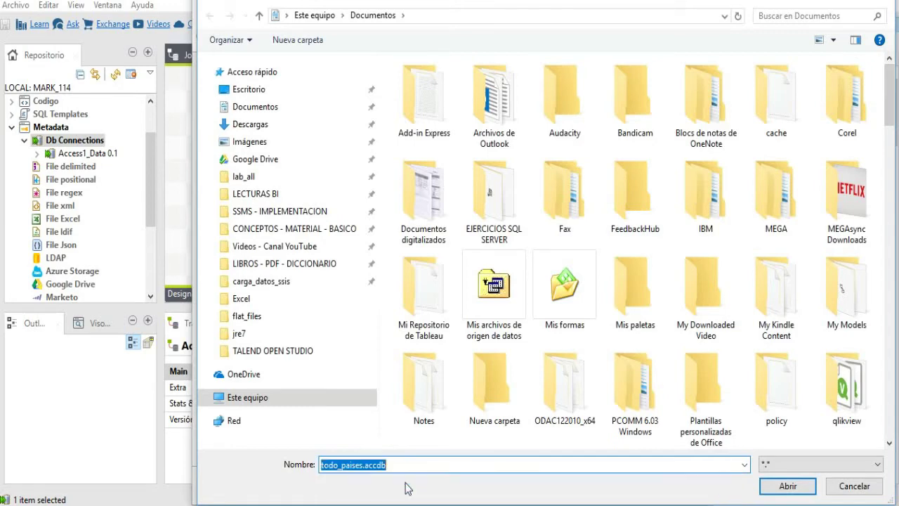
{"action": "left_click", "coordinate": [790, 486]}
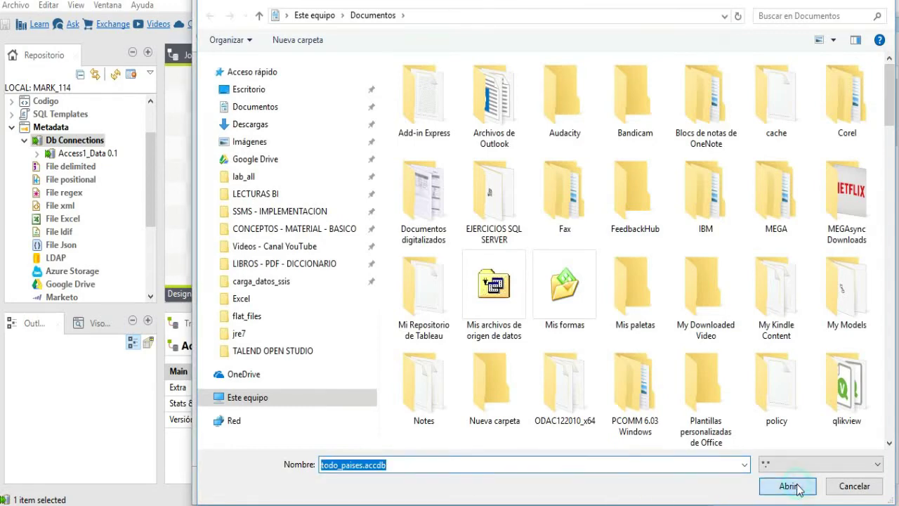
{"action": "left_click", "coordinate": [622, 302]}
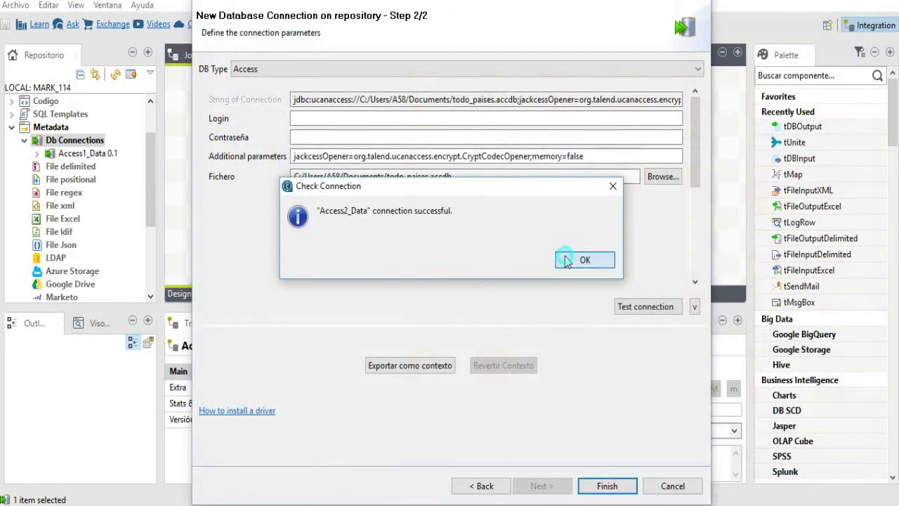
{"action": "left_click", "coordinate": [566, 260]}
{"action": "left_click", "coordinate": [619, 490]}
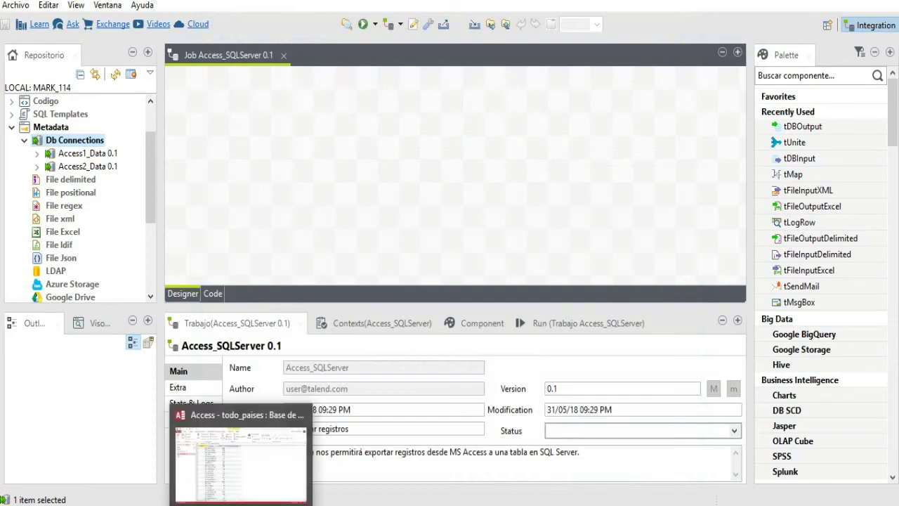
- Bring the todo_paises Access window forward and close it from its taskbar menu
{"action": "left_click", "coordinate": [242, 453]}
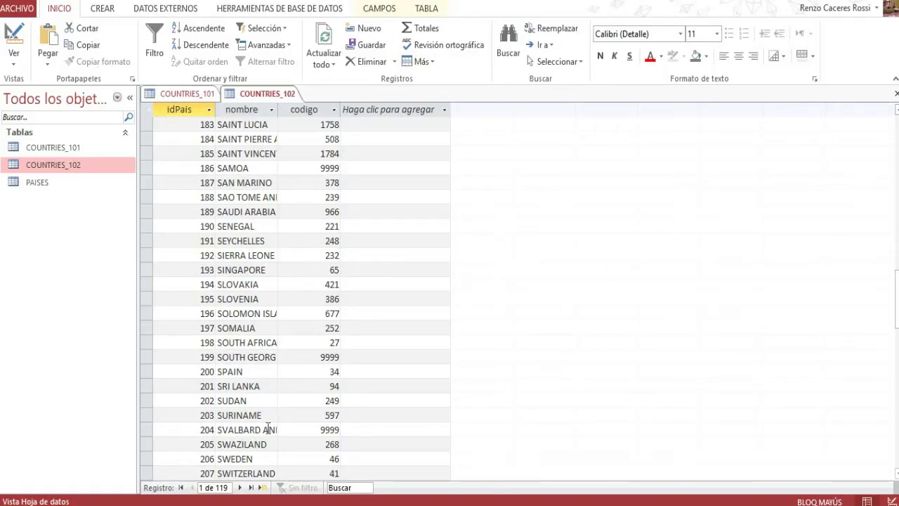
{"action": "key", "text": "Caps_Lock"}
{"action": "right_click", "coordinate": [239, 502]}
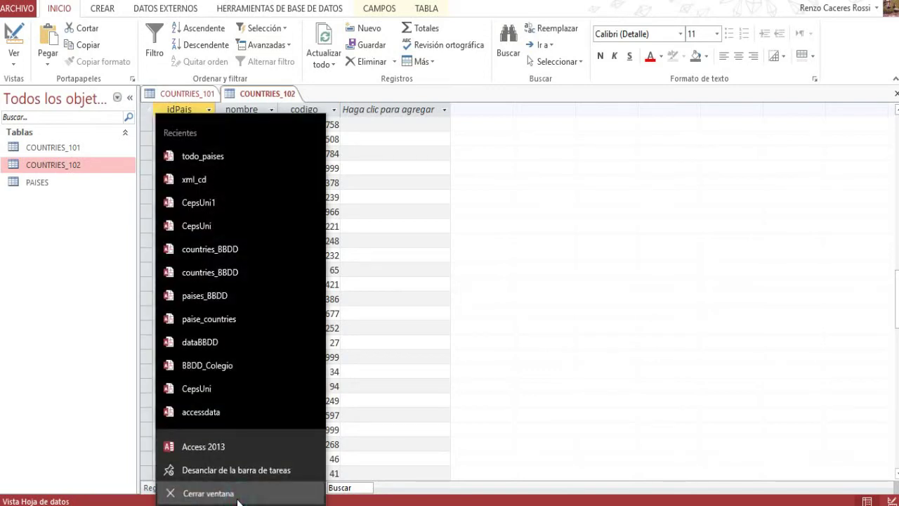
{"action": "left_click", "coordinate": [207, 494]}
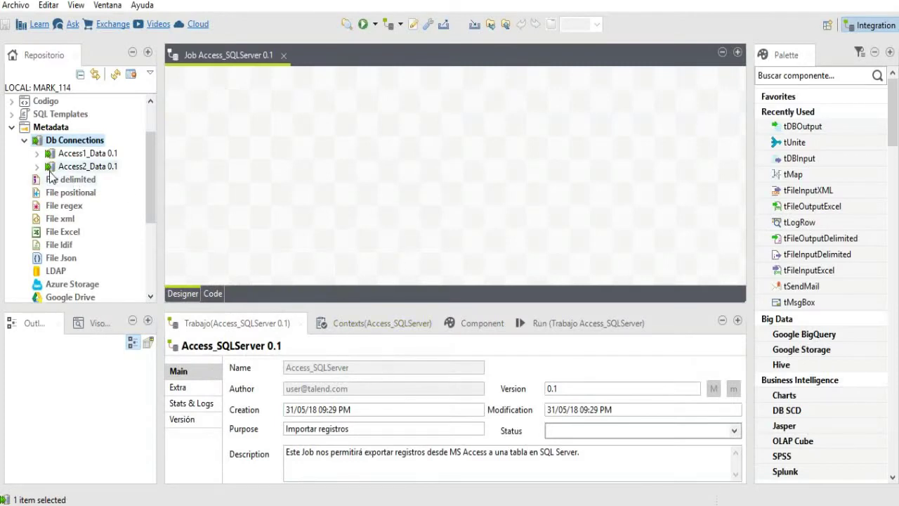
- Extract a schema from Access1_Data, selecting the COUNTRIES_101 table
{"action": "left_click", "coordinate": [83, 156]}
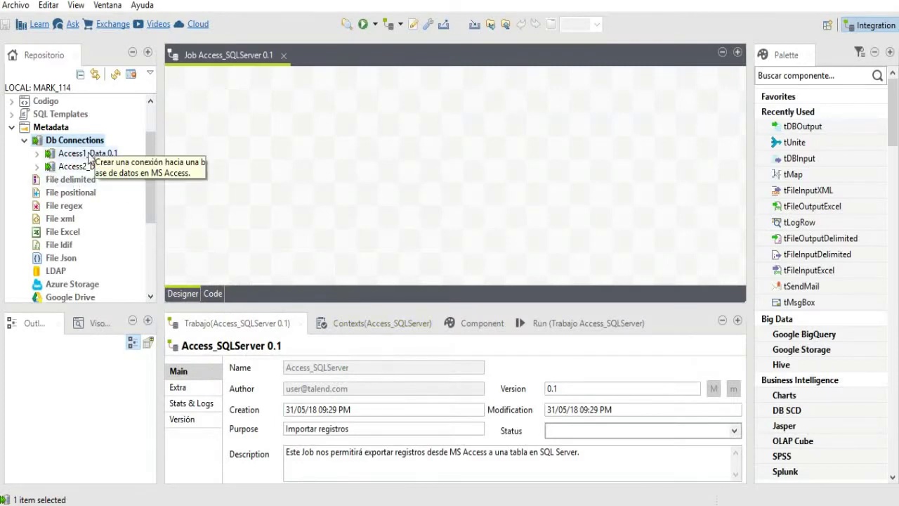
{"action": "right_click", "coordinate": [90, 156]}
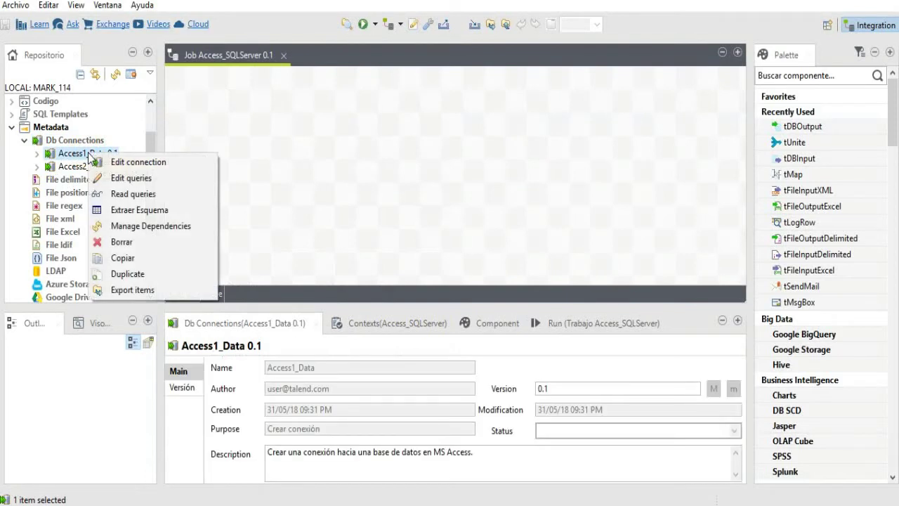
{"action": "left_click", "coordinate": [130, 212]}
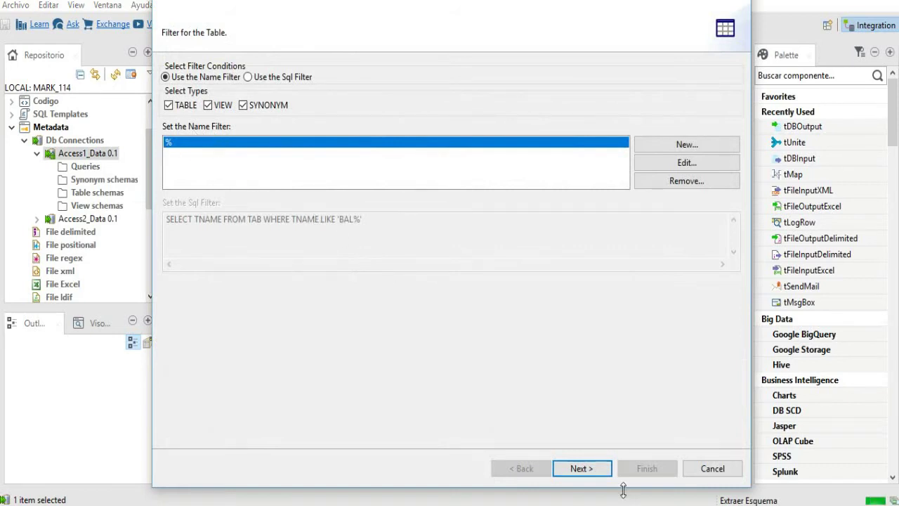
{"action": "left_click", "coordinate": [594, 469]}
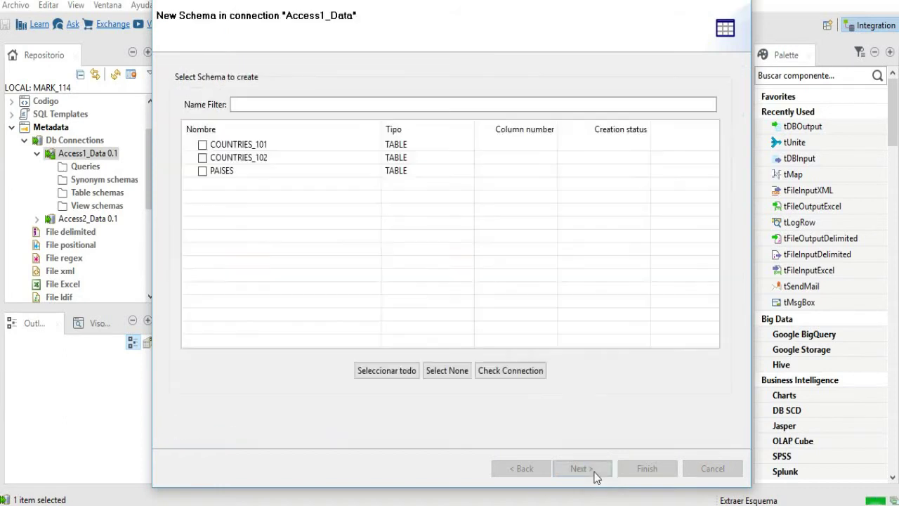
{"action": "left_click", "coordinate": [203, 145]}
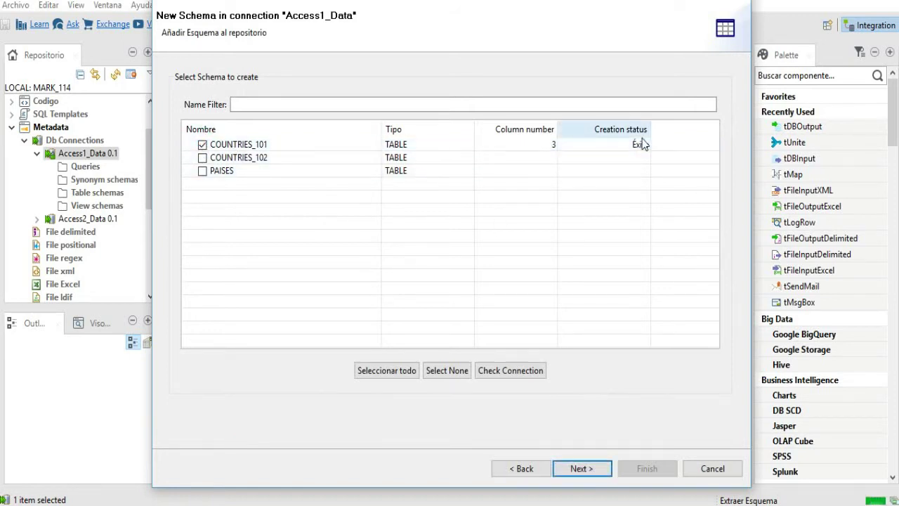
{"action": "left_click", "coordinate": [577, 468]}
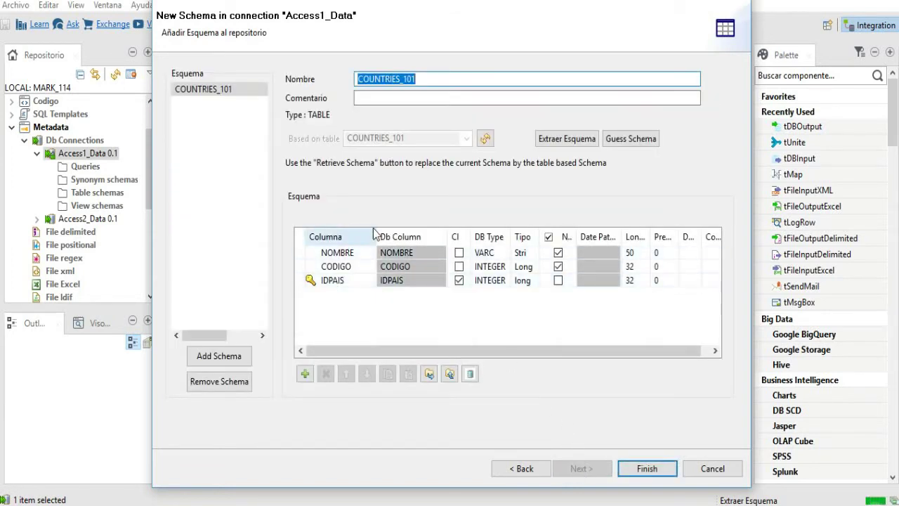
- Move the IDPAIS column to the top of the COUNTRIES_101 schema
{"action": "left_click_drag", "start_coordinate": [376, 237], "coordinate": [385, 237]}
{"action": "left_click", "coordinate": [331, 280]}
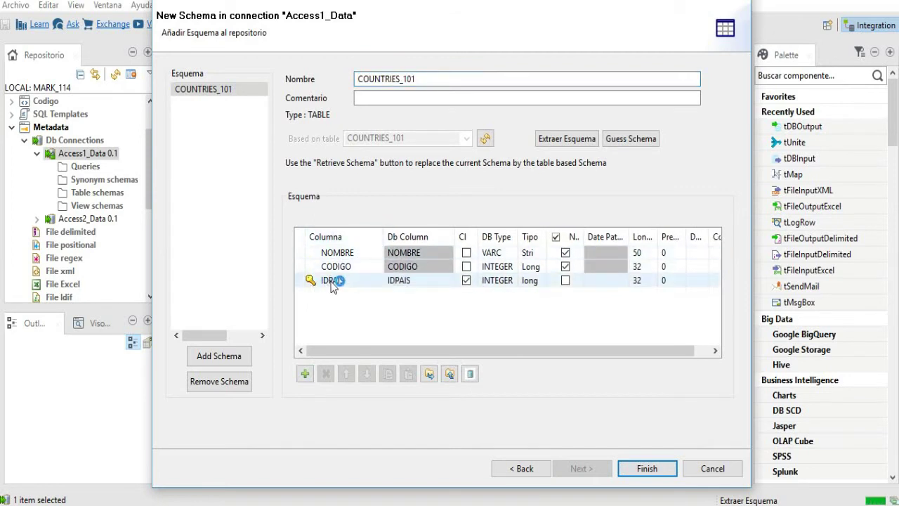
{"action": "left_click", "coordinate": [332, 280]}
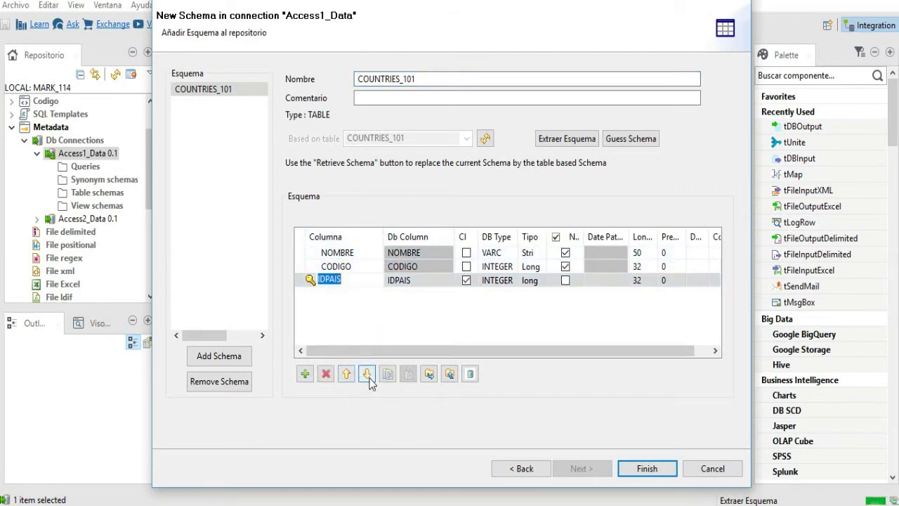
{"action": "left_click", "coordinate": [346, 376]}
{"action": "left_click", "coordinate": [347, 376]}
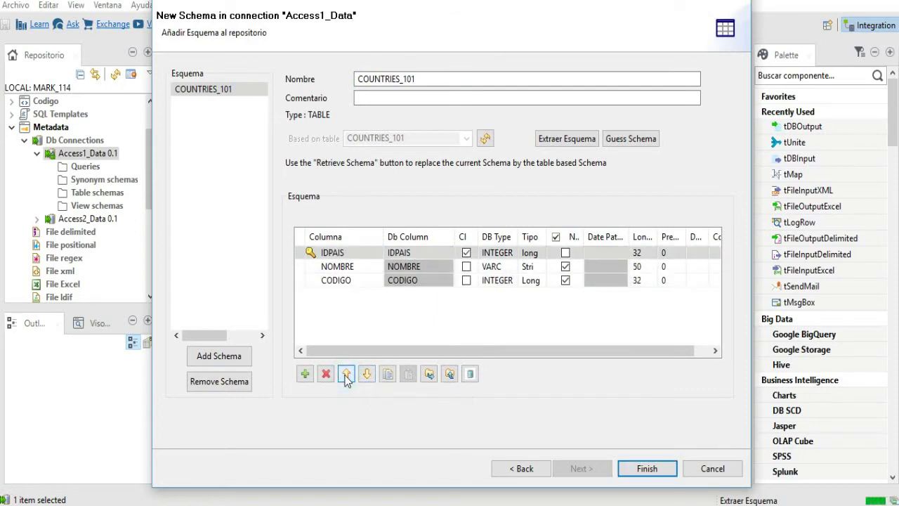
{"action": "left_click", "coordinate": [347, 308]}
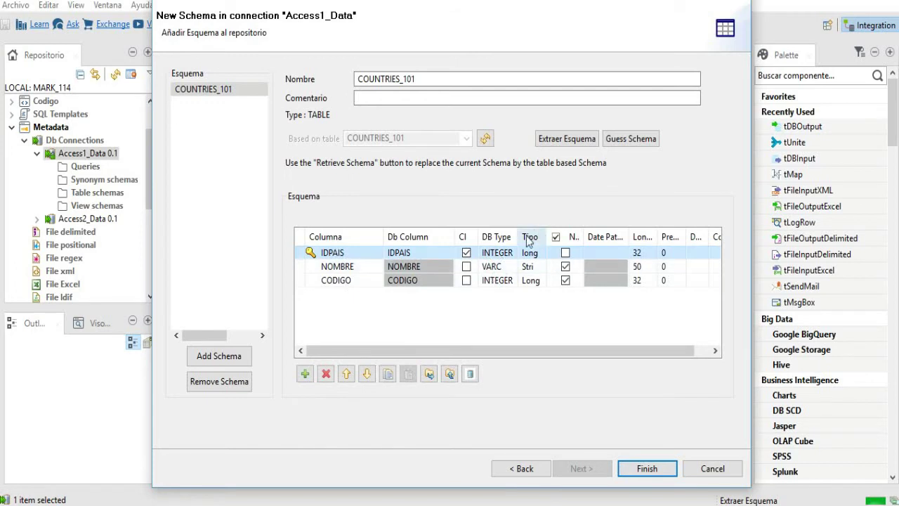
- Set IDPAIS to int and CODIGO to Integer, then finish the schema
{"action": "left_click_drag", "start_coordinate": [519, 236], "coordinate": [584, 237]}
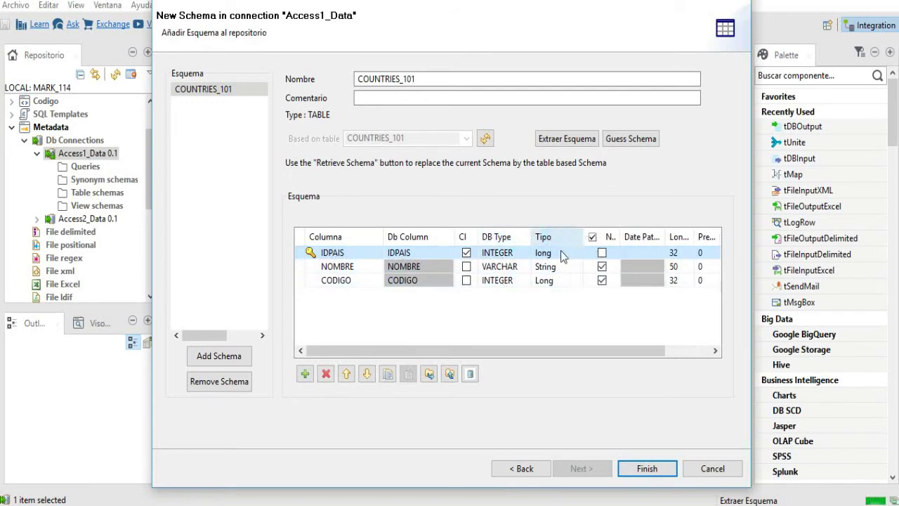
{"action": "left_click", "coordinate": [579, 257]}
{"action": "left_click", "coordinate": [578, 253]}
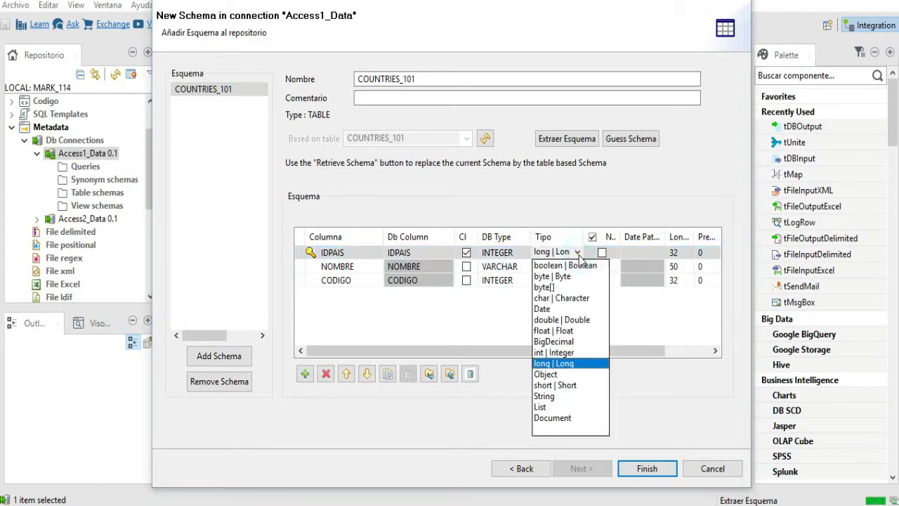
{"action": "left_click", "coordinate": [562, 353]}
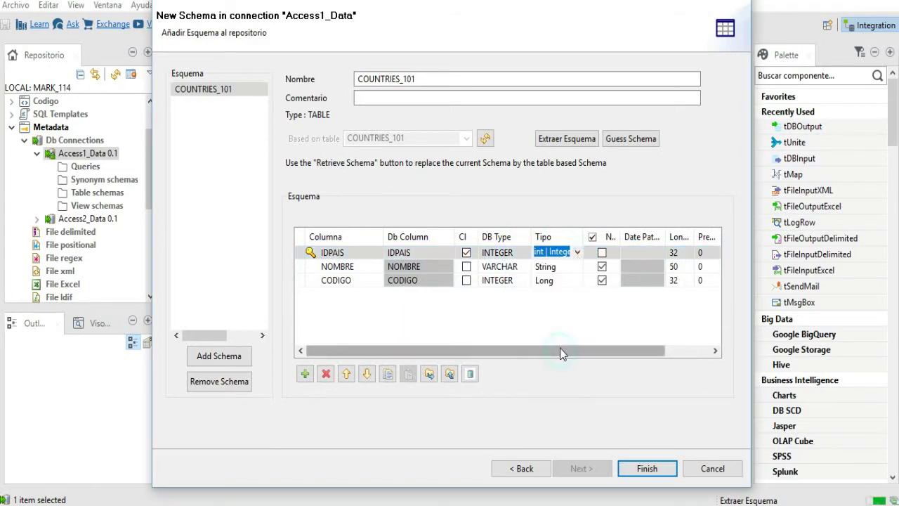
{"action": "left_click", "coordinate": [565, 300]}
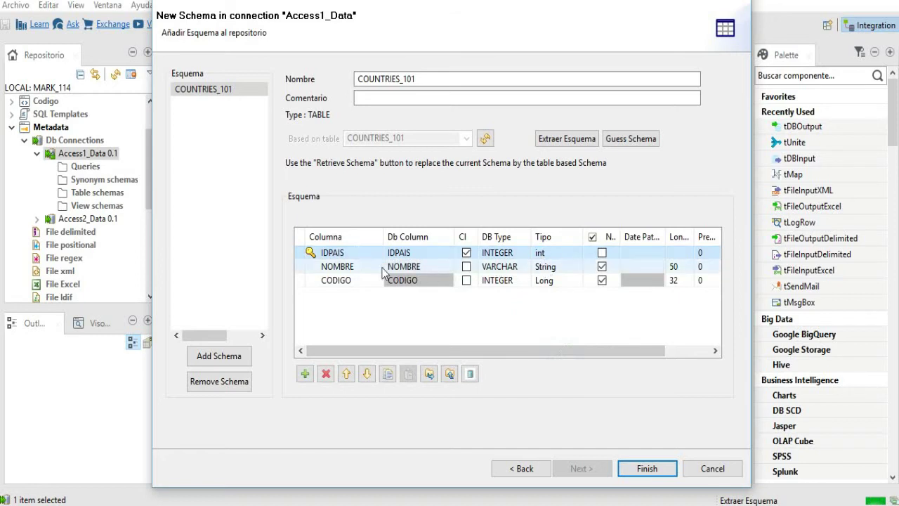
{"action": "left_click", "coordinate": [565, 283]}
{"action": "left_click", "coordinate": [578, 280]}
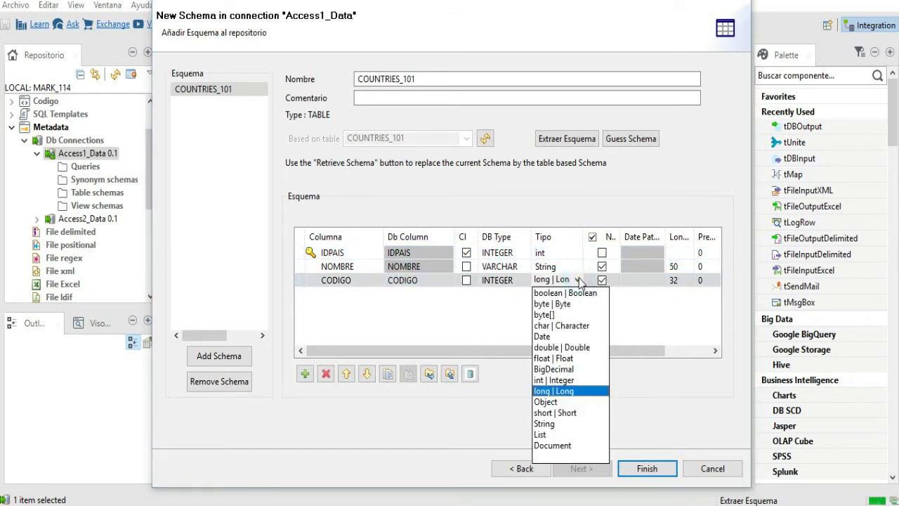
{"action": "left_click", "coordinate": [572, 376]}
{"action": "left_click", "coordinate": [555, 311]}
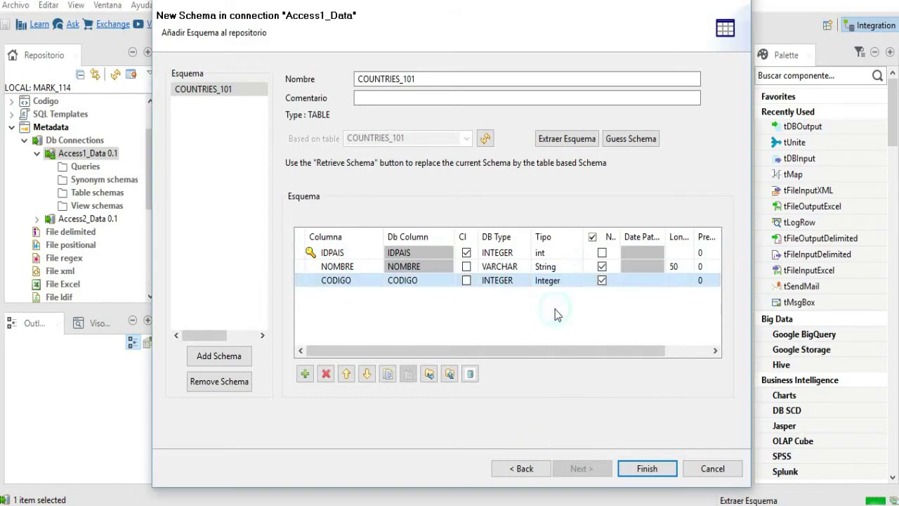
{"action": "left_click", "coordinate": [647, 472]}
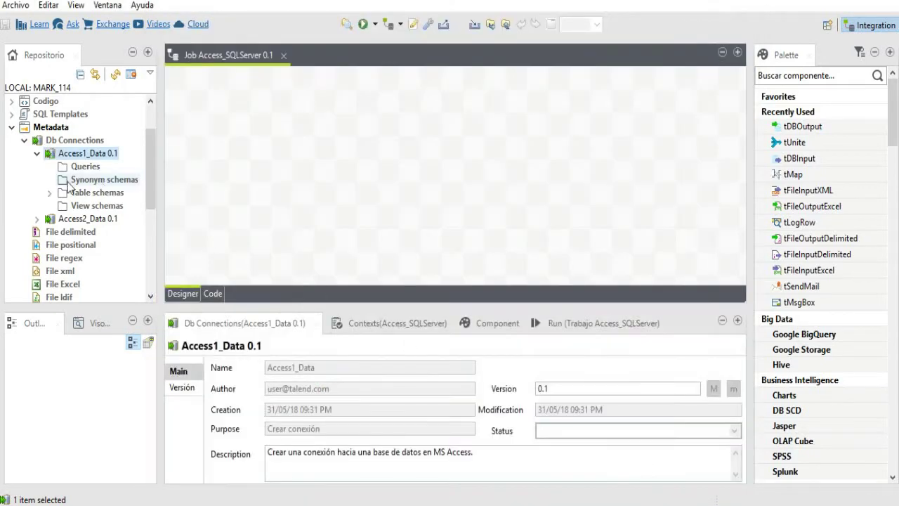
- Run Extraer Esquema on Access2_Data with the default filter and tick COUNTRIES_102
{"action": "left_click", "coordinate": [37, 153]}
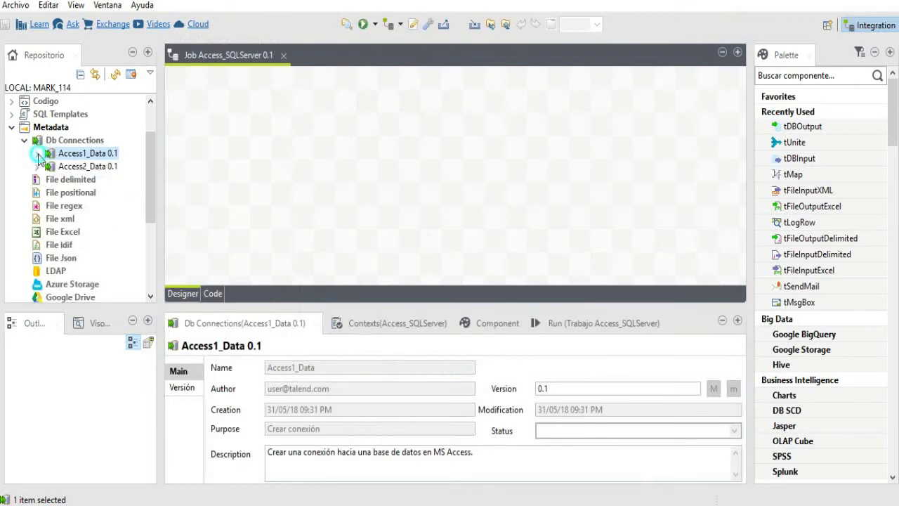
{"action": "left_click", "coordinate": [85, 166]}
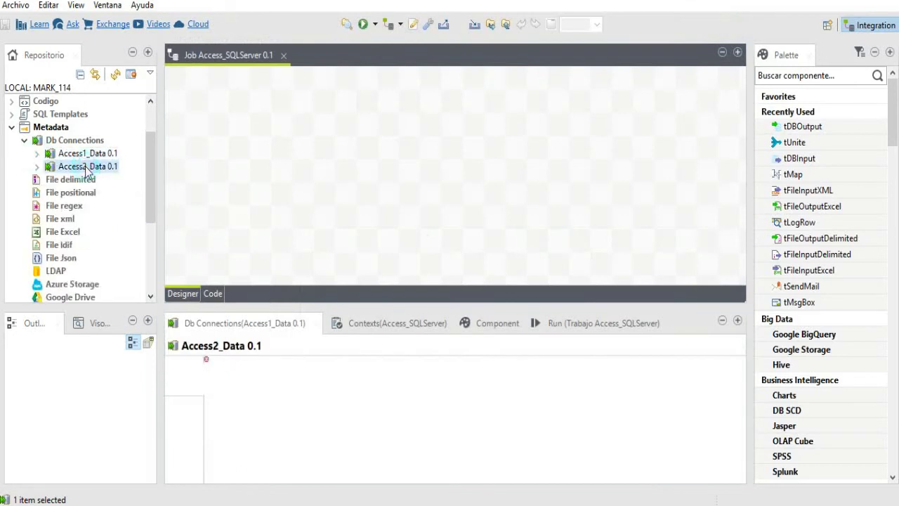
{"action": "right_click", "coordinate": [85, 166]}
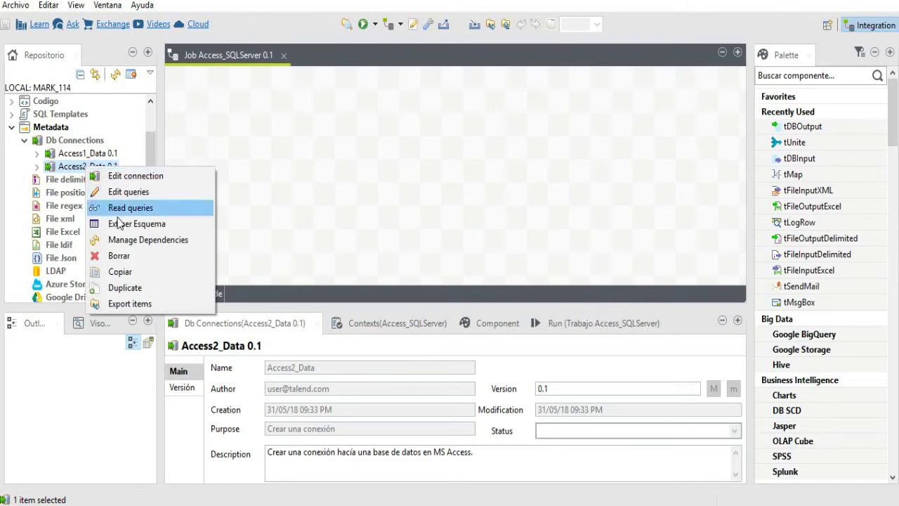
{"action": "left_click", "coordinate": [119, 222]}
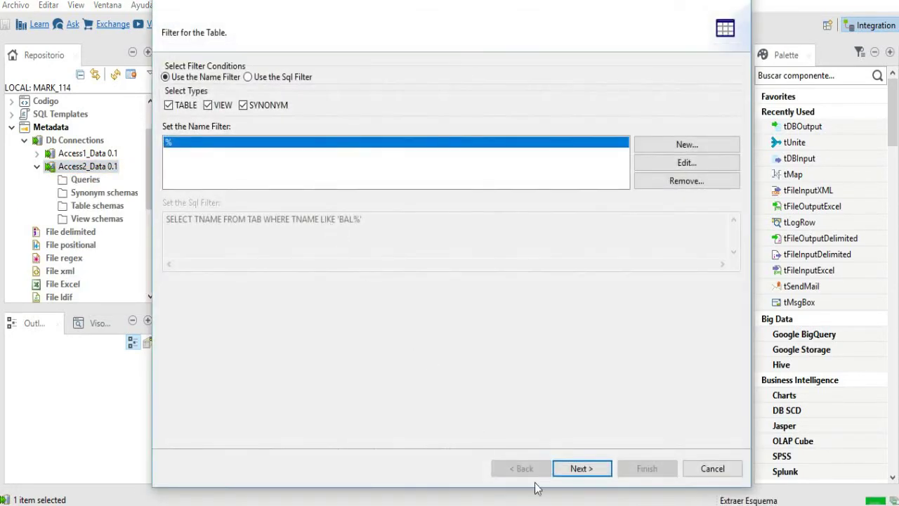
{"action": "left_click", "coordinate": [581, 472]}
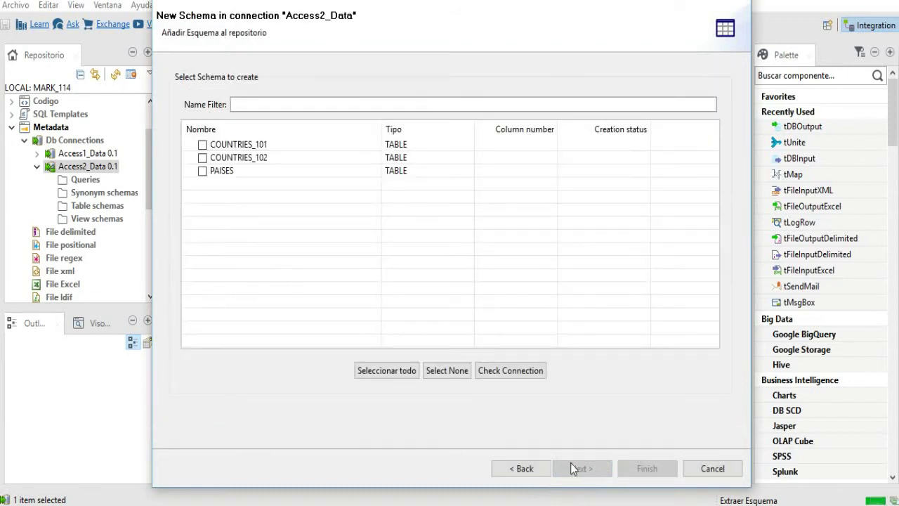
{"action": "left_click", "coordinate": [202, 157]}
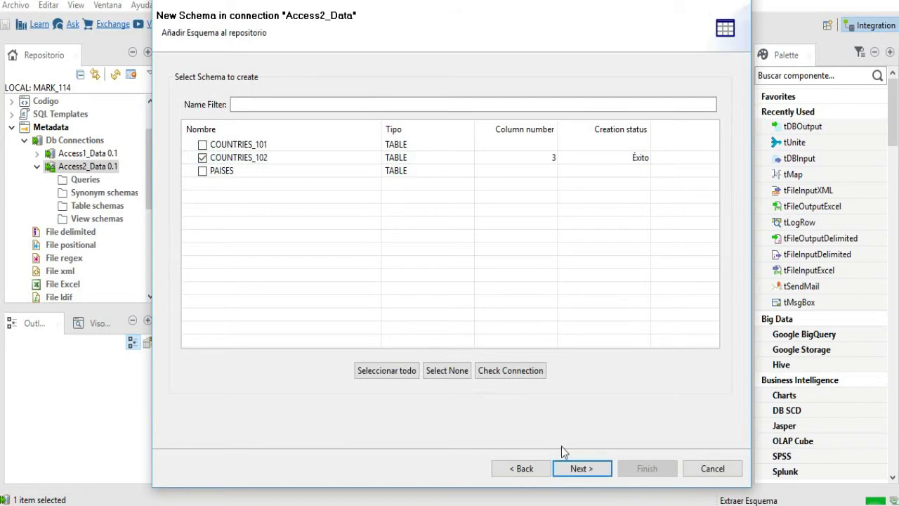
- Move the IDPAIS column to the top of the COUNTRIES_102 schema
{"action": "left_click", "coordinate": [583, 468]}
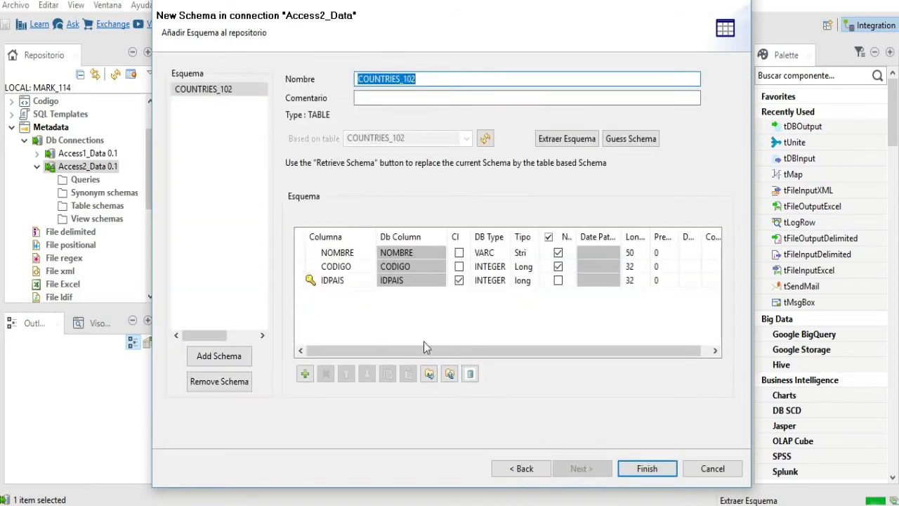
{"action": "left_click", "coordinate": [348, 282]}
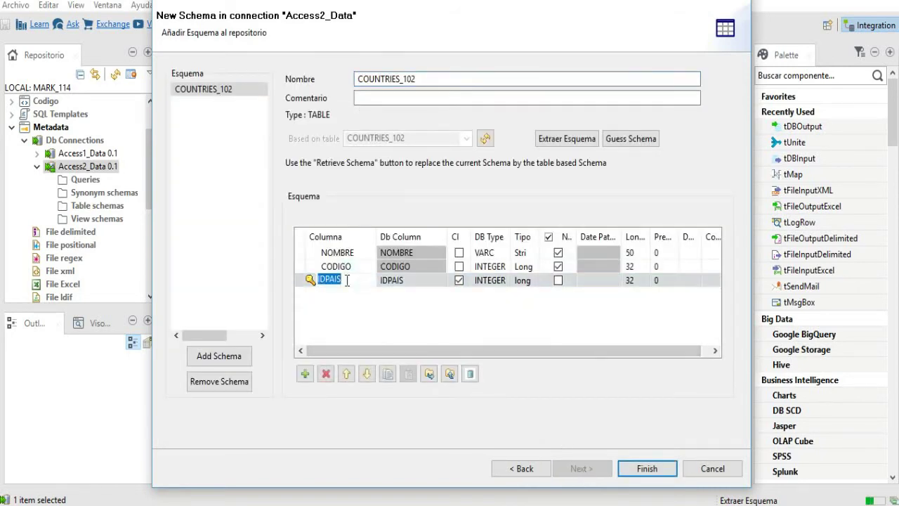
{"action": "left_click", "coordinate": [346, 375]}
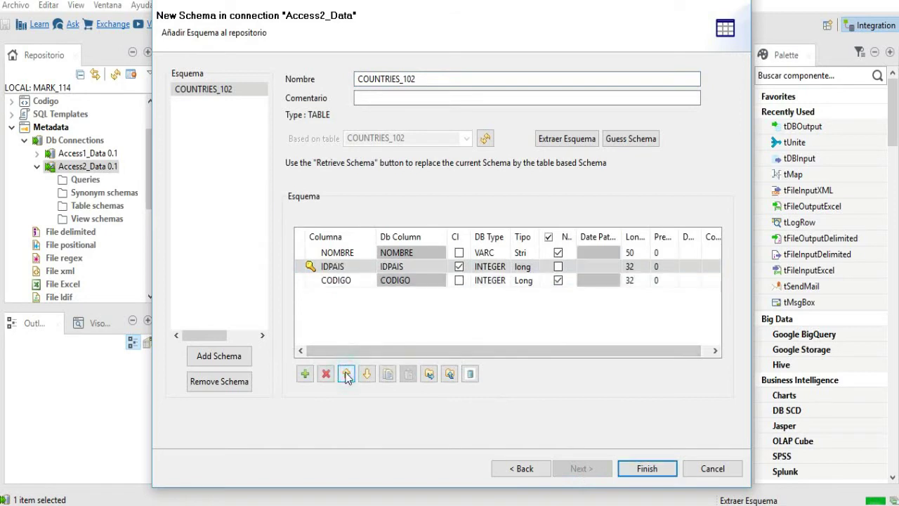
{"action": "left_click", "coordinate": [346, 375]}
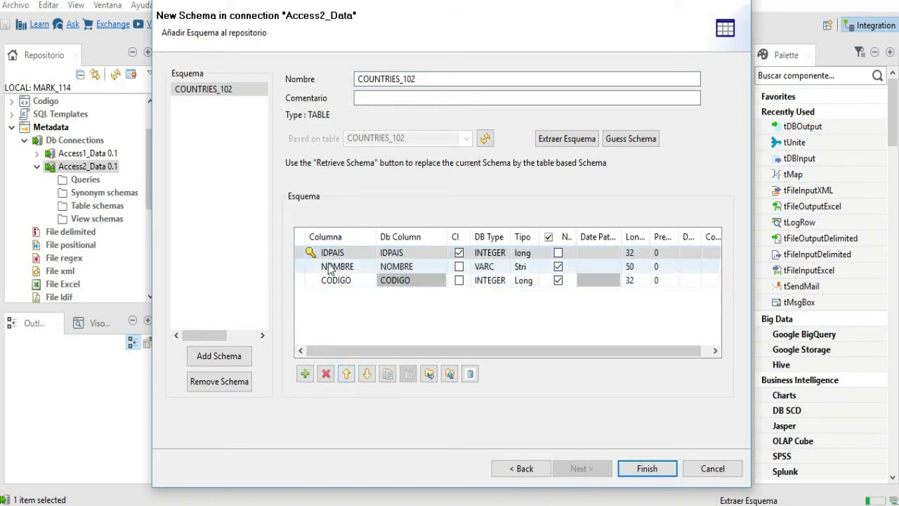
- Set IDPAIS to int and CODIGO to Integer, then finish the schema
{"action": "left_click_drag", "start_coordinate": [509, 236], "coordinate": [532, 236]}
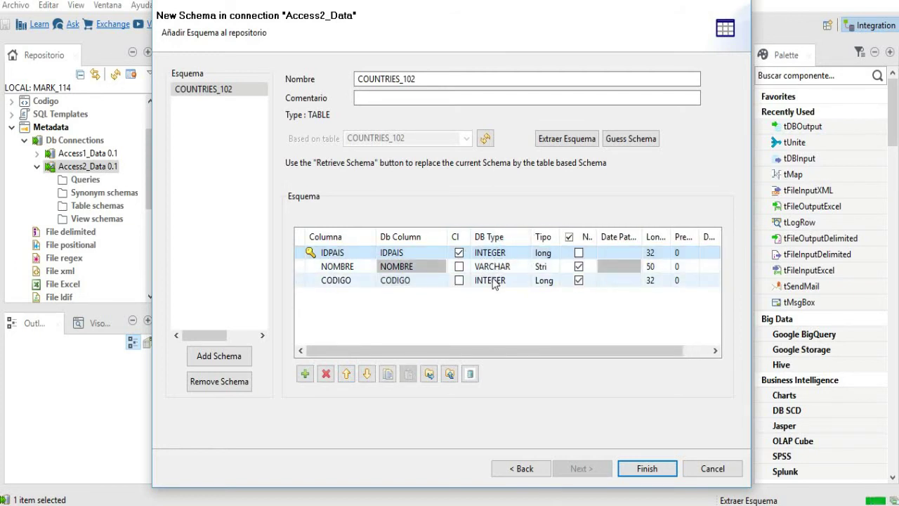
{"action": "left_click_drag", "start_coordinate": [560, 236], "coordinate": [593, 240]}
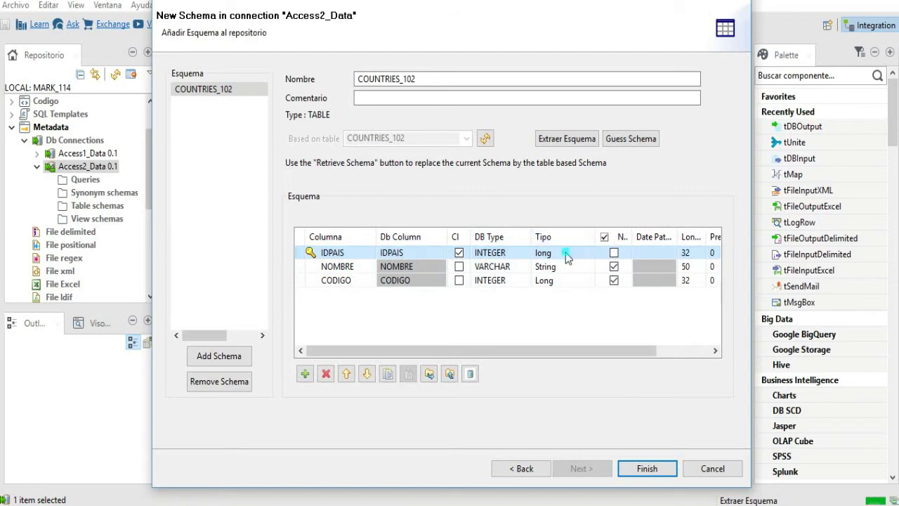
{"action": "left_click", "coordinate": [566, 252]}
{"action": "left_click", "coordinate": [589, 252]}
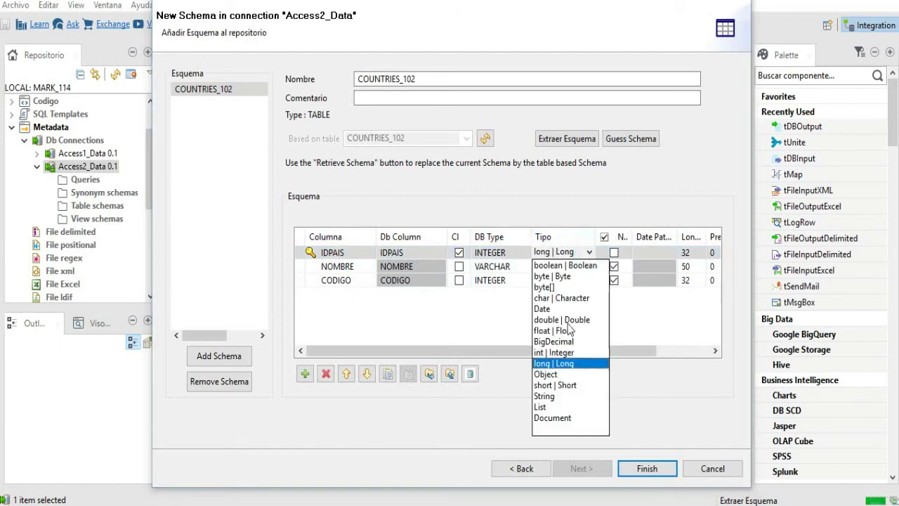
{"action": "left_click", "coordinate": [563, 354]}
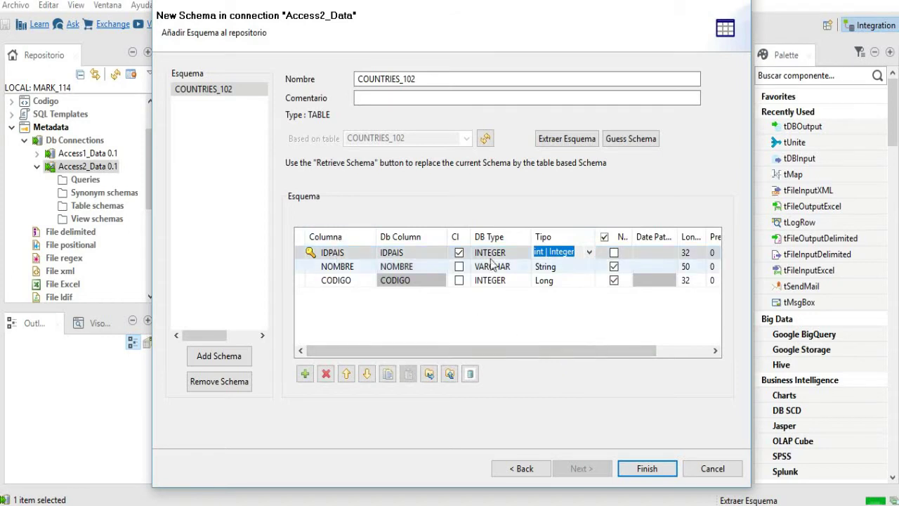
{"action": "left_click", "coordinate": [570, 281]}
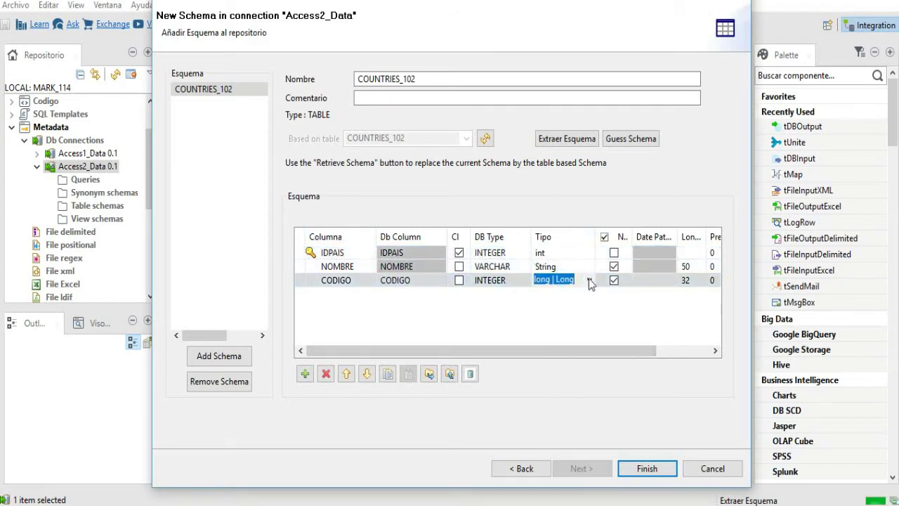
{"action": "left_click", "coordinate": [590, 281]}
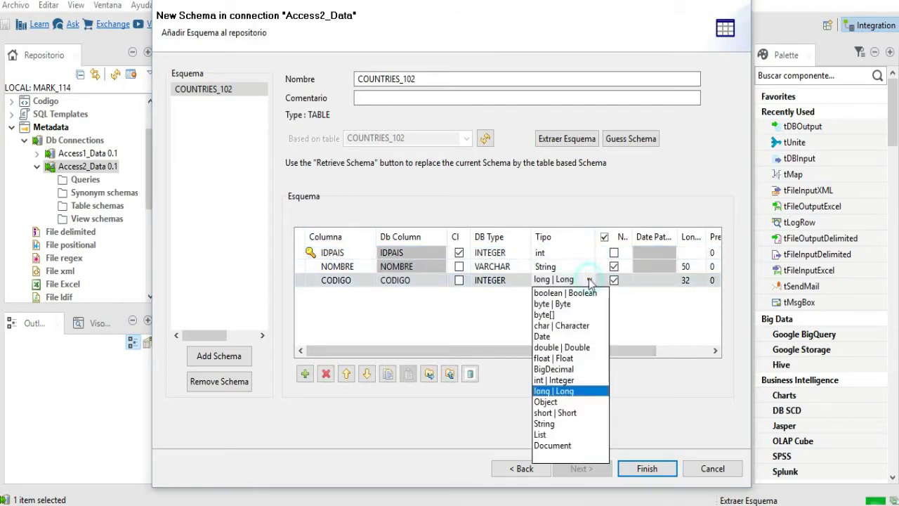
{"action": "left_click", "coordinate": [568, 381]}
{"action": "left_click", "coordinate": [541, 301]}
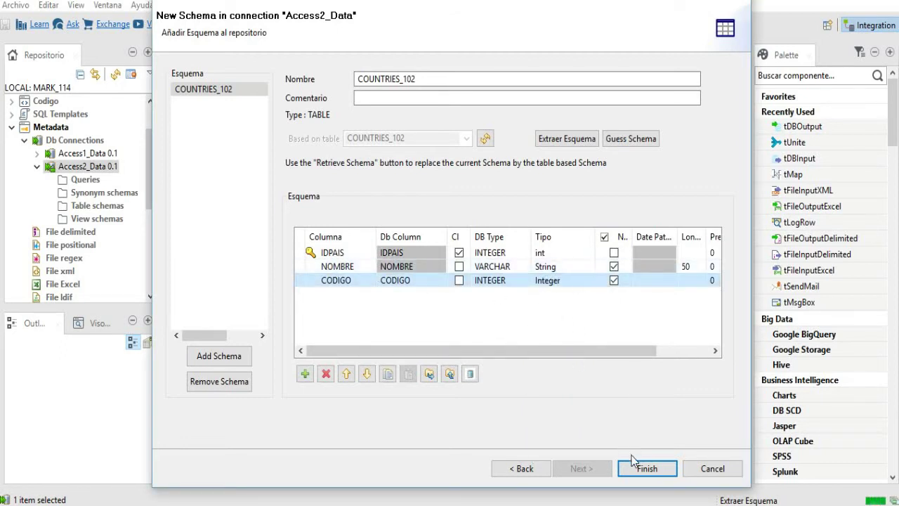
{"action": "left_click", "coordinate": [647, 469]}
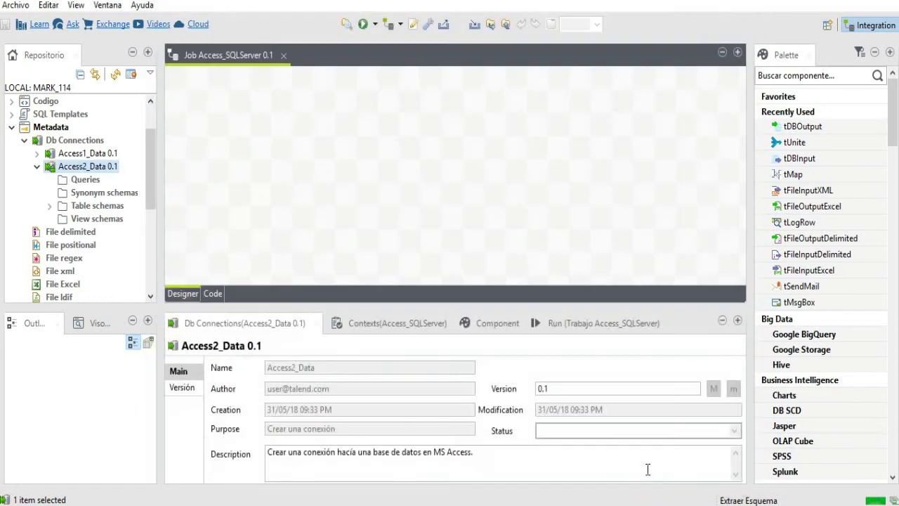
- Create a Db connection named SQLServer1_Data with a purpose and SQL Server description
{"action": "left_click", "coordinate": [37, 167]}
{"action": "right_click", "coordinate": [90, 140]}
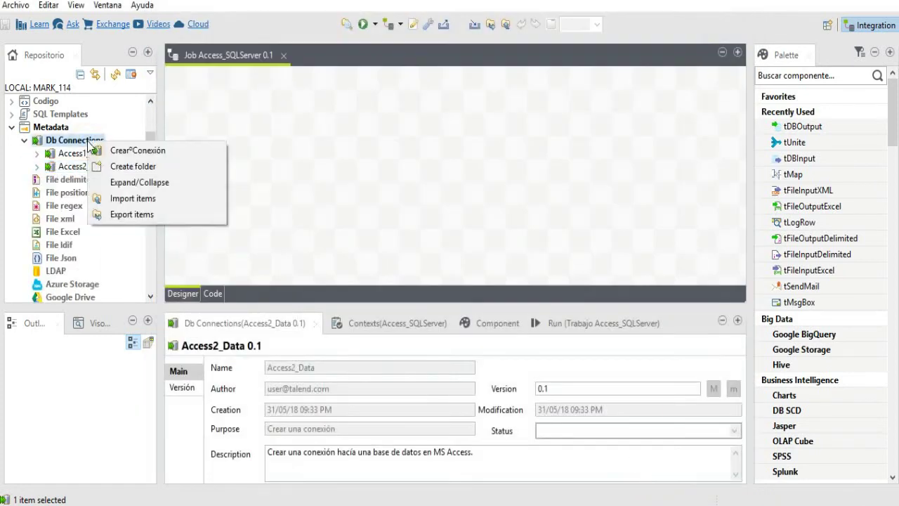
{"action": "left_click", "coordinate": [123, 151]}
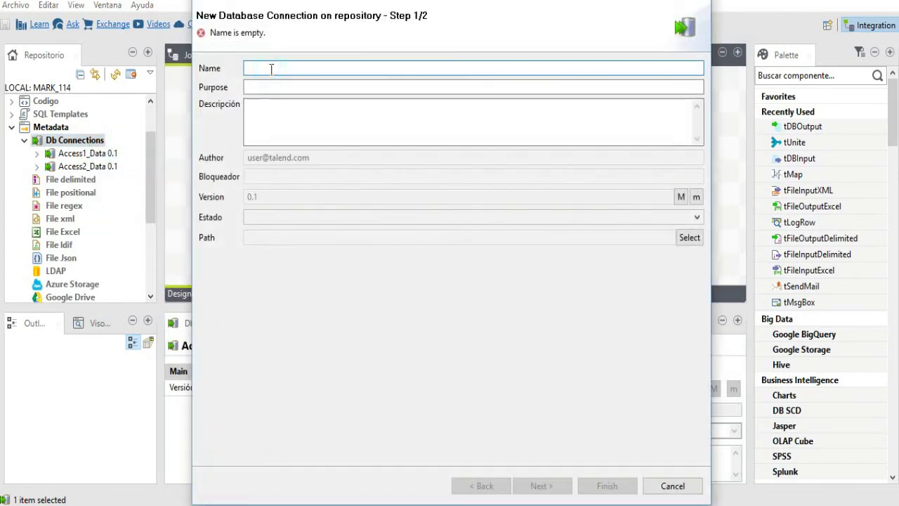
{"action": "type", "text": "SQLServer1_Data"}
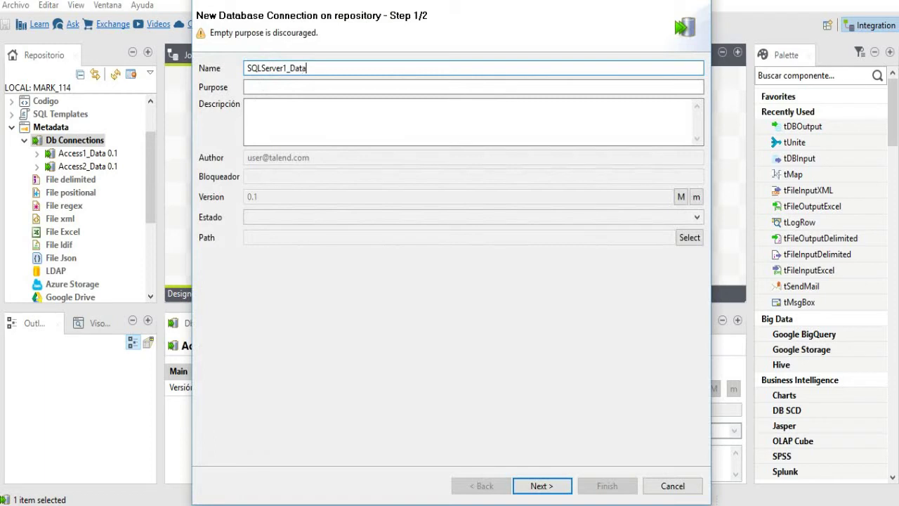
{"action": "left_click", "coordinate": [272, 86]}
{"action": "type", "text": "Crear conexión"}
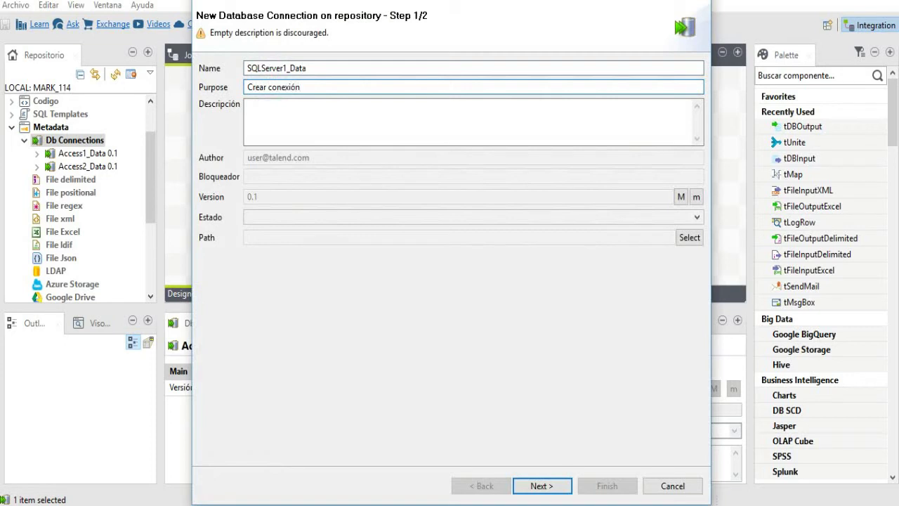
{"action": "left_click", "coordinate": [335, 122]}
{"action": "type", "text": "Cr"}
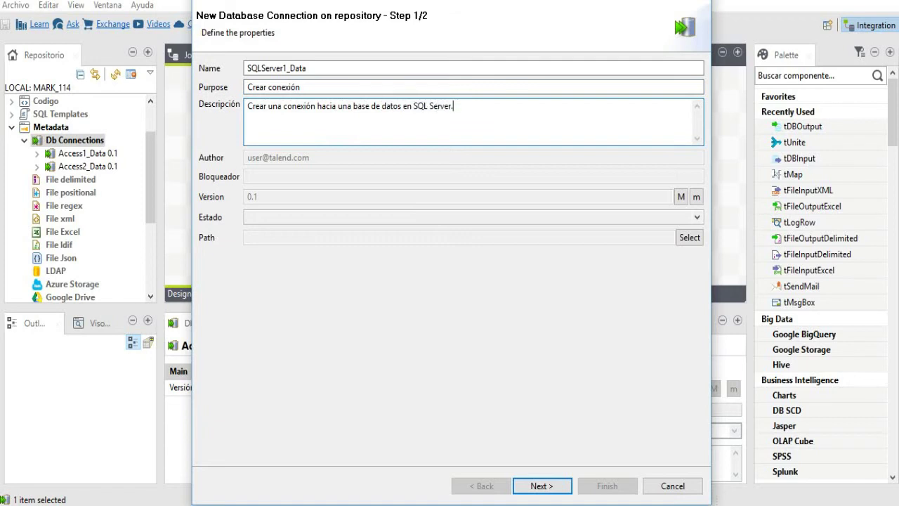
{"action": "left_click", "coordinate": [541, 486]}
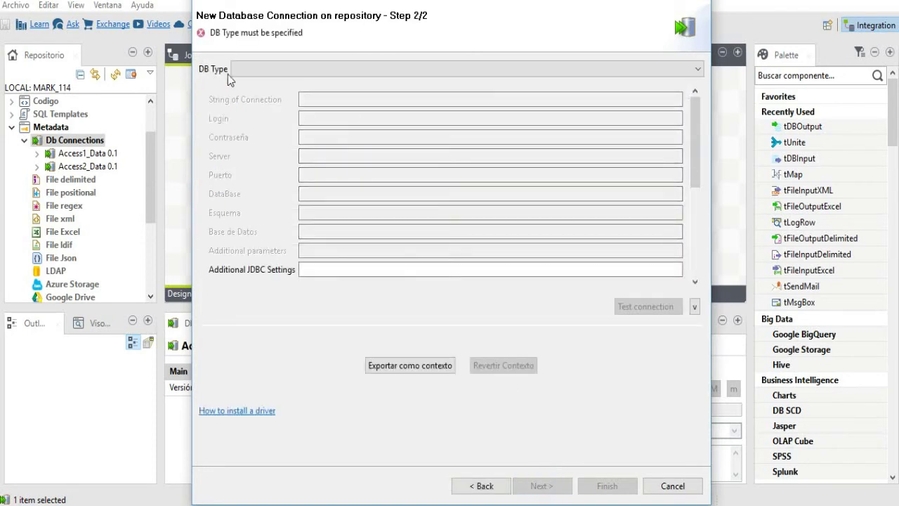
- Choose Microsoft SQL Server as DB type with the Microsoft driver version
{"action": "left_click", "coordinate": [611, 70]}
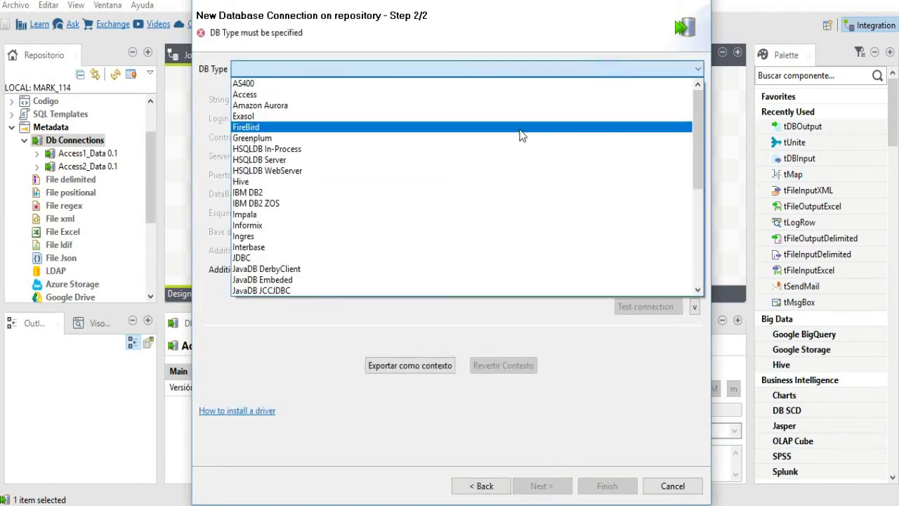
{"action": "key", "text": "m"}
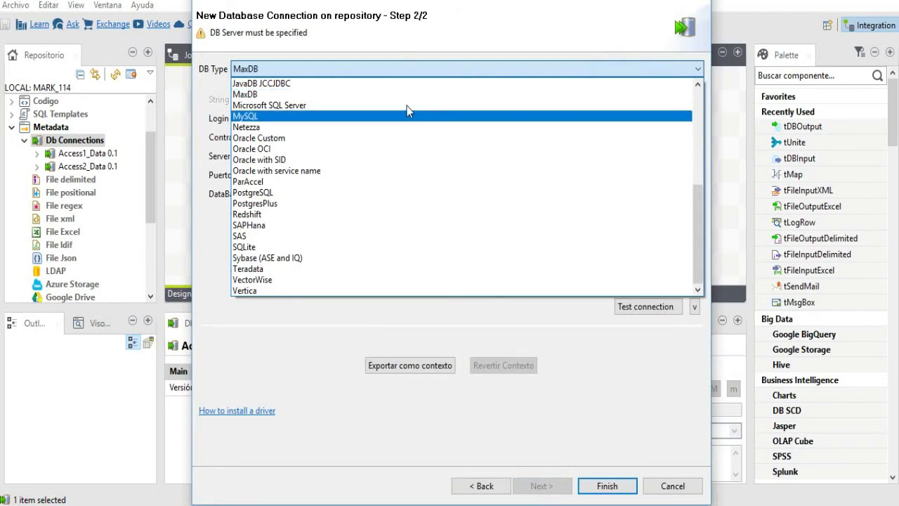
{"action": "left_click", "coordinate": [408, 106]}
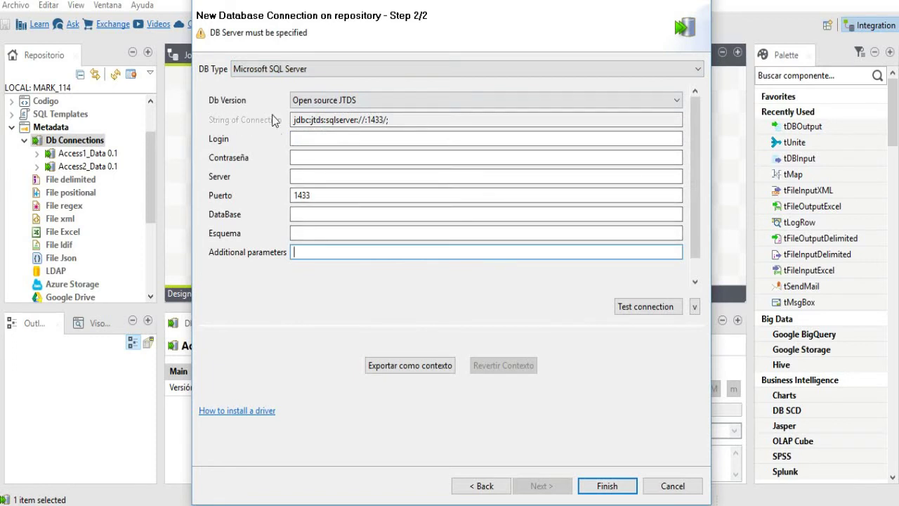
{"action": "left_click", "coordinate": [675, 101]}
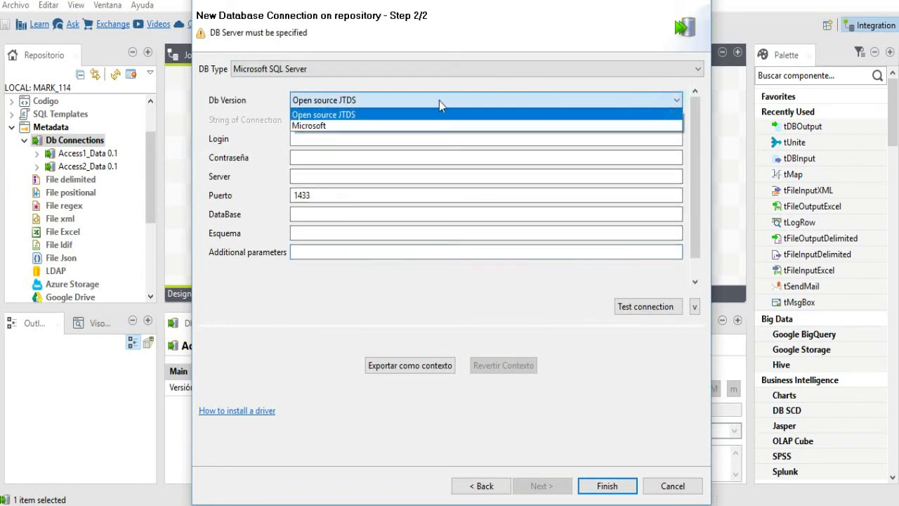
{"action": "left_click", "coordinate": [373, 126]}
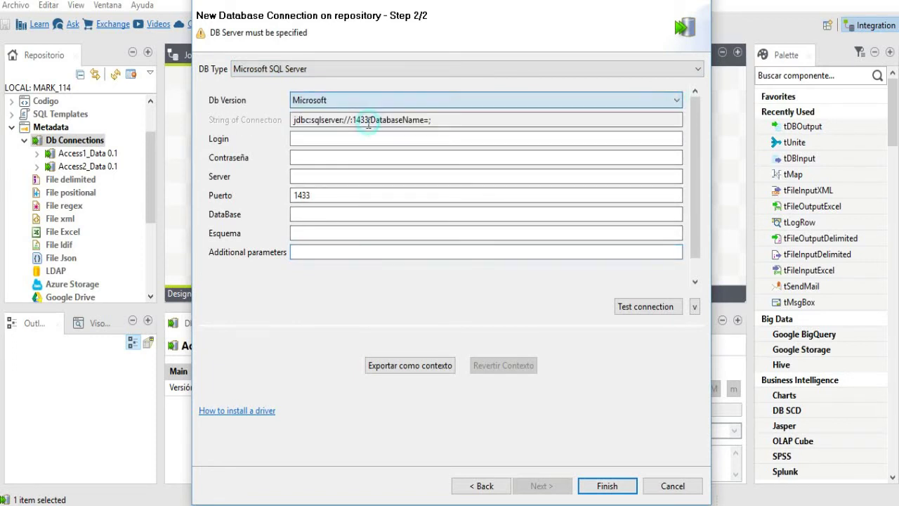
- Enter login sa, the password, server localhost, port 1434 and database carga_pruebas
{"action": "left_click", "coordinate": [322, 137]}
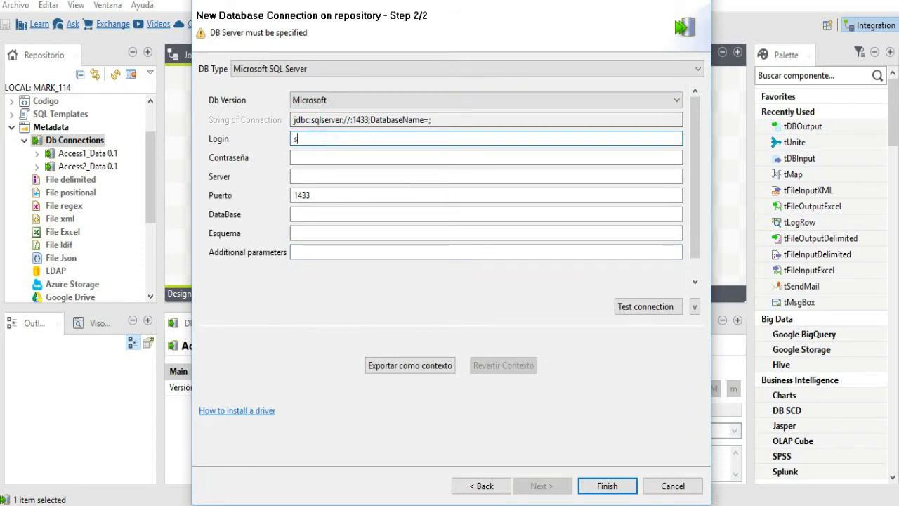
{"action": "type", "text": "sa"}
{"action": "left_click", "coordinate": [317, 156]}
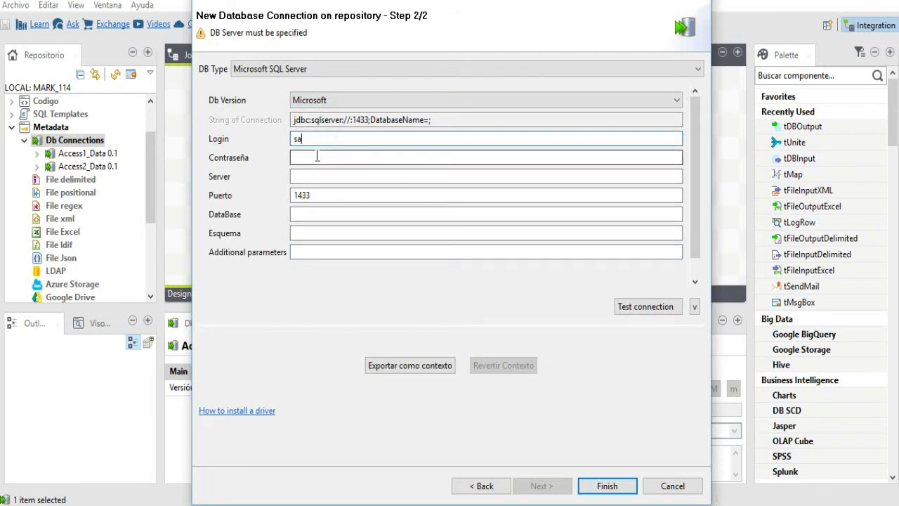
{"action": "type", "text": "1"}
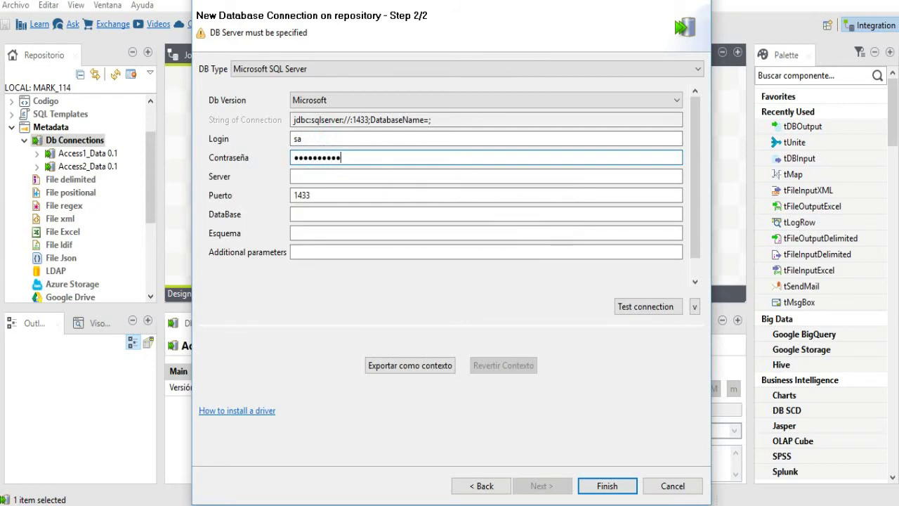
{"action": "left_click", "coordinate": [314, 176]}
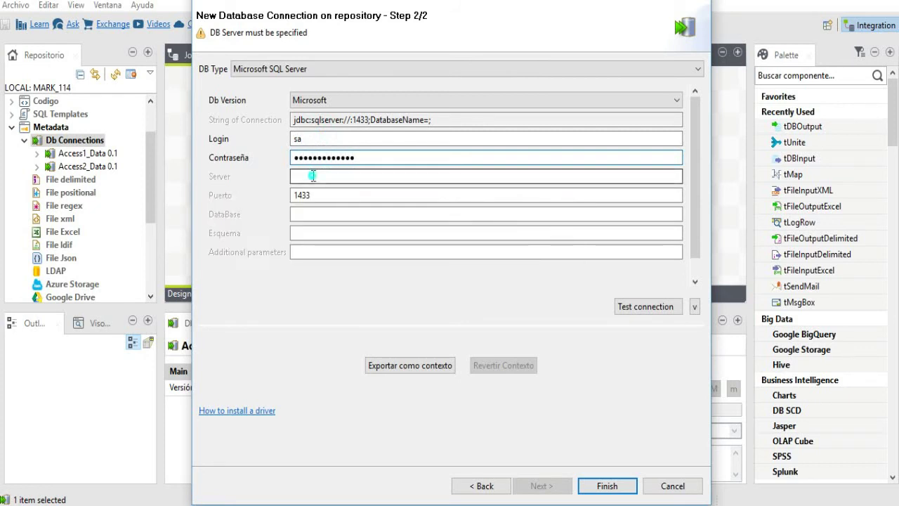
{"action": "type", "text": "localhost"}
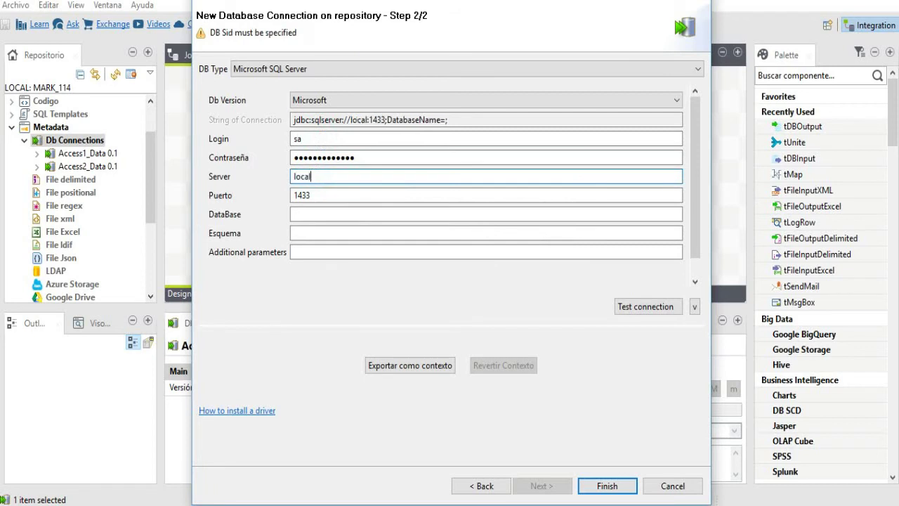
{"action": "left_click", "coordinate": [322, 195]}
{"action": "key", "text": "BackSpace"}
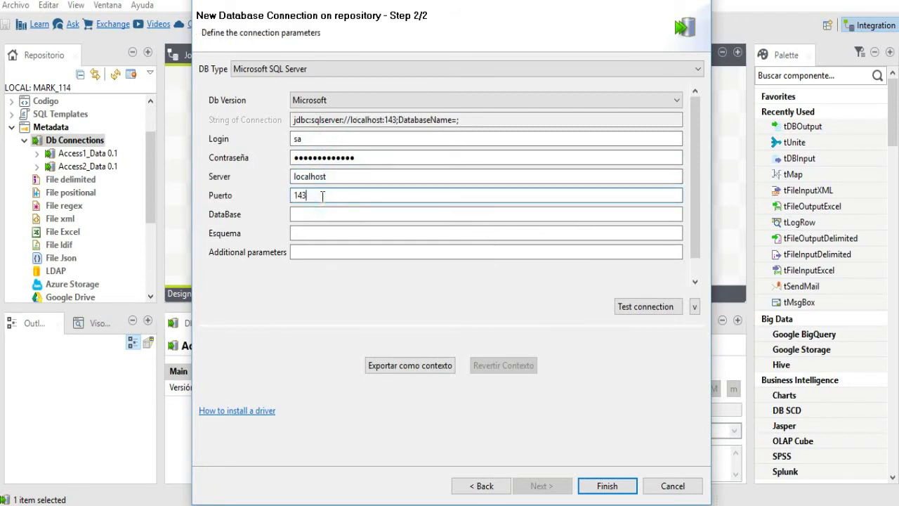
{"action": "type", "text": "4"}
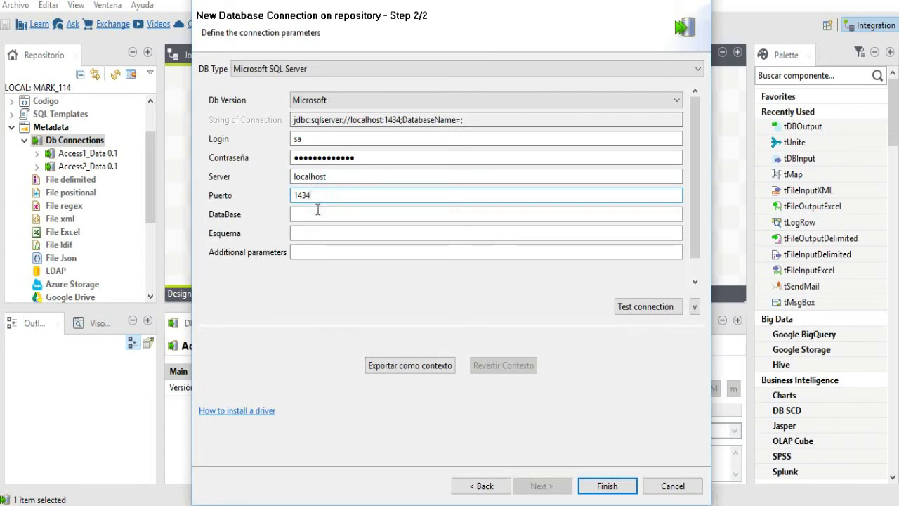
{"action": "left_click", "coordinate": [315, 212]}
{"action": "type", "text": "c"}
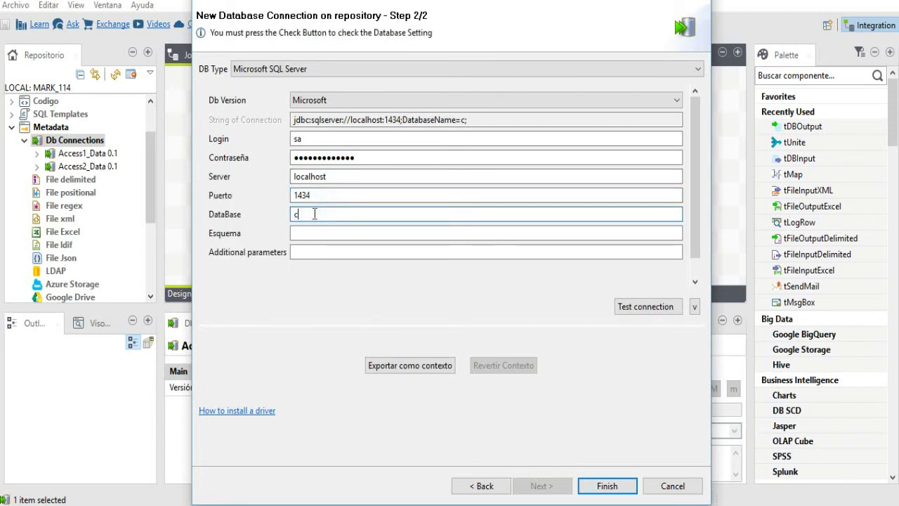
{"action": "type", "text": "arga_pruebas"}
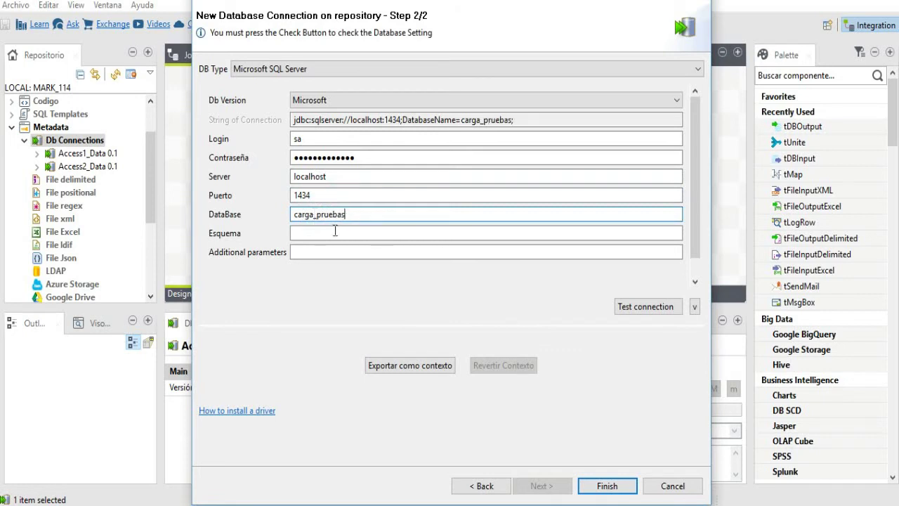
- Test the connection successfully and save SQLServer1_Data
{"action": "left_click", "coordinate": [660, 310]}
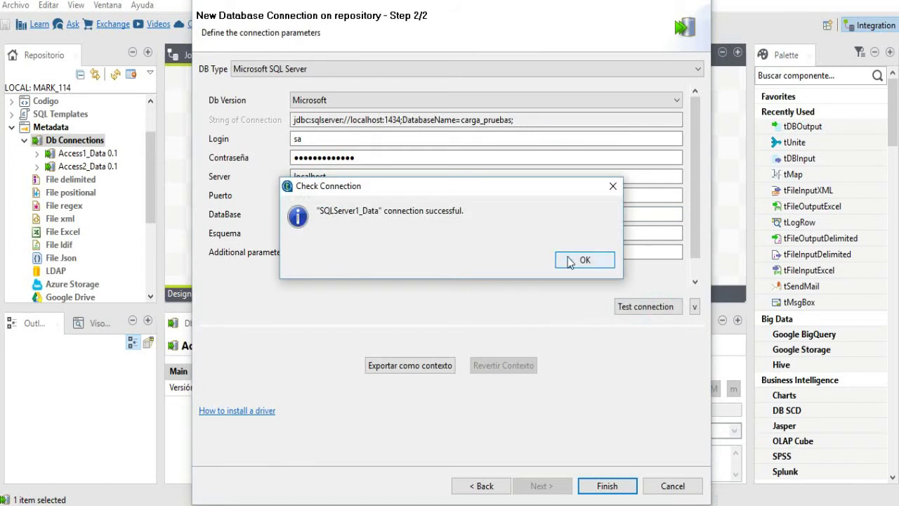
{"action": "left_click", "coordinate": [583, 260]}
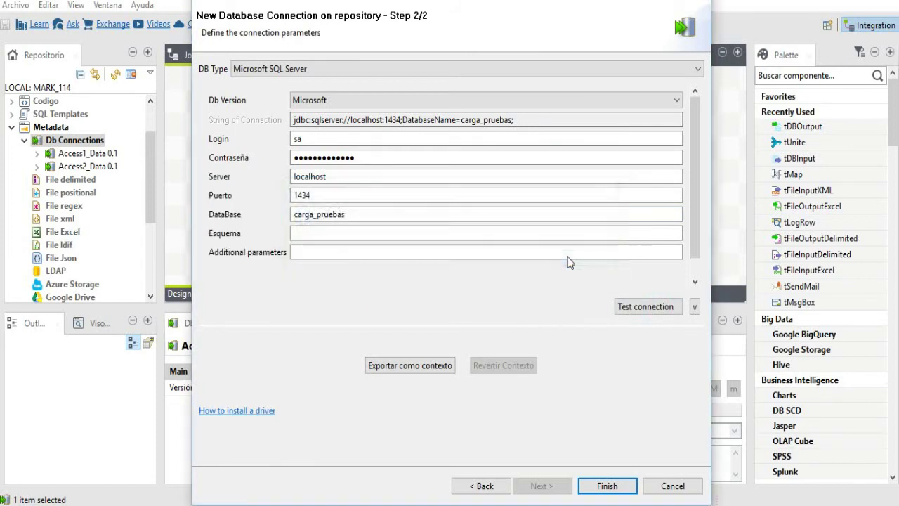
{"action": "left_click", "coordinate": [610, 485]}
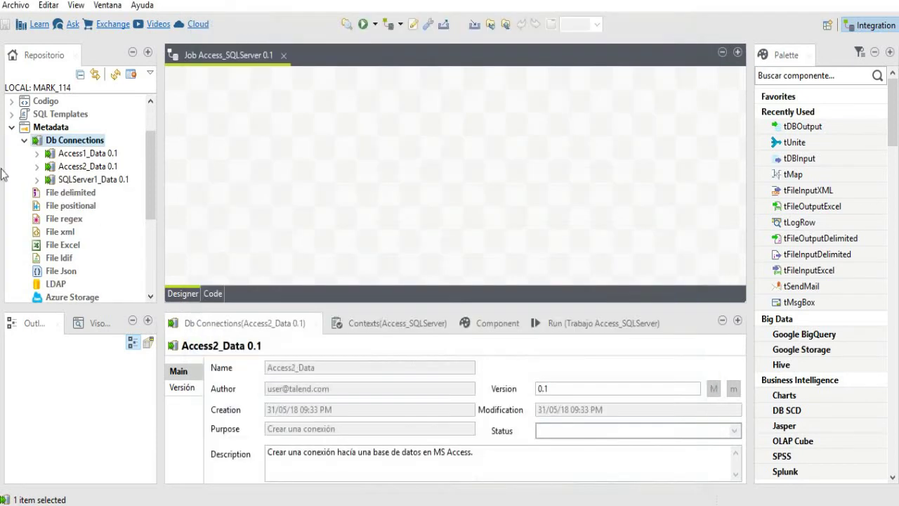
- Extract the paisesall_data table from carga_pruebas > dbo via SQLServer1_Data and save it
{"action": "right_click", "coordinate": [104, 184]}
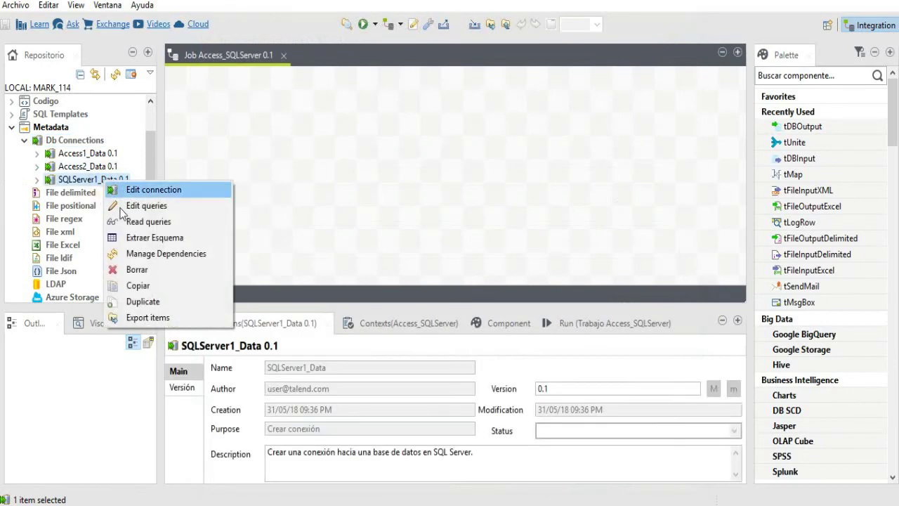
{"action": "left_click", "coordinate": [137, 239]}
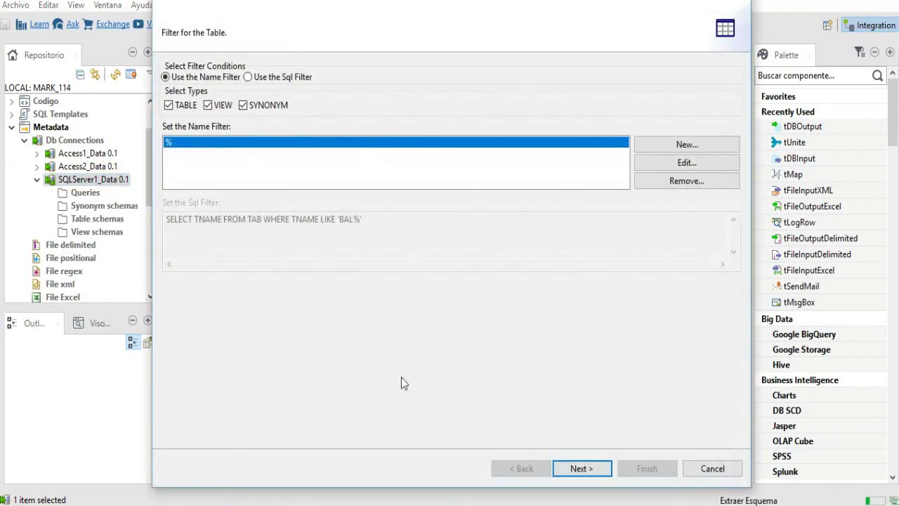
{"action": "left_click", "coordinate": [581, 469]}
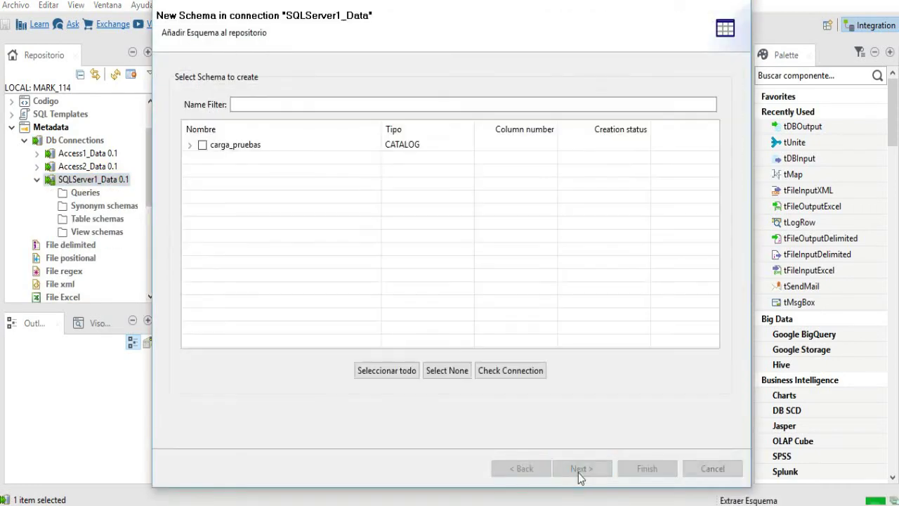
{"action": "left_click", "coordinate": [191, 146]}
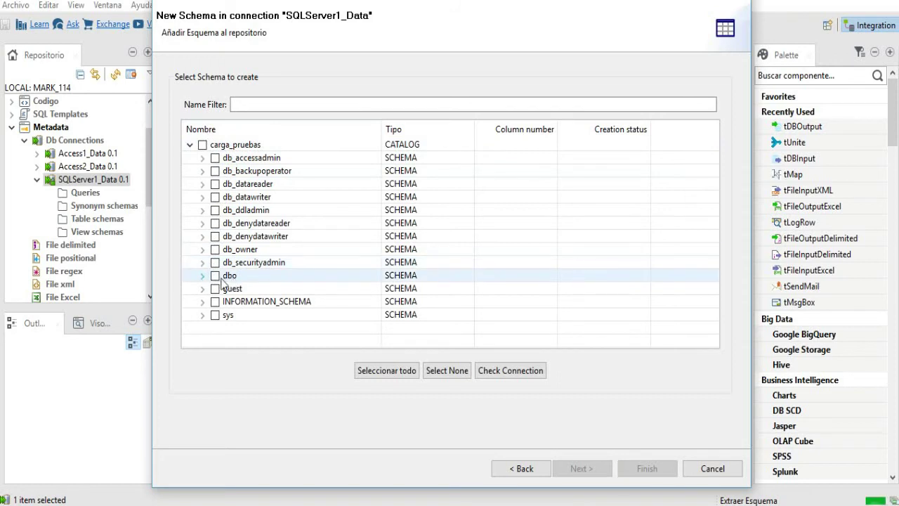
{"action": "left_click", "coordinate": [203, 276]}
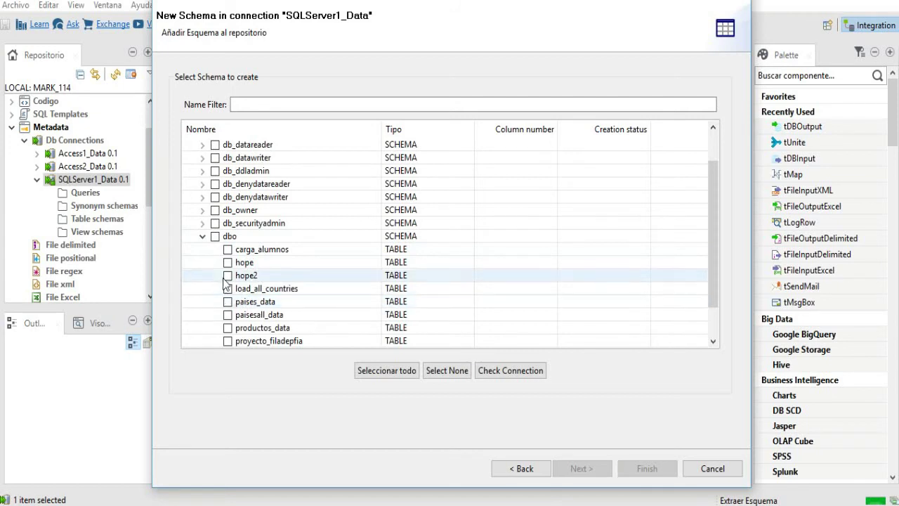
{"action": "left_click", "coordinate": [227, 315]}
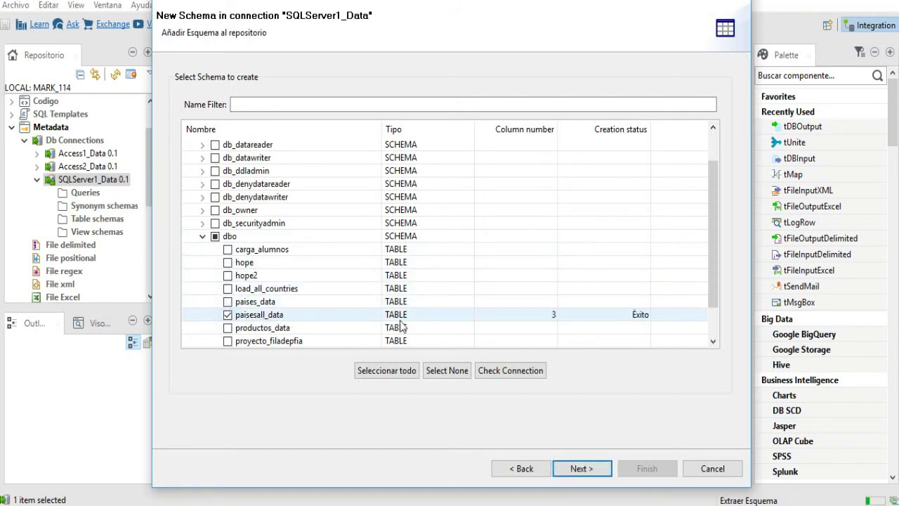
{"action": "left_click", "coordinate": [582, 469]}
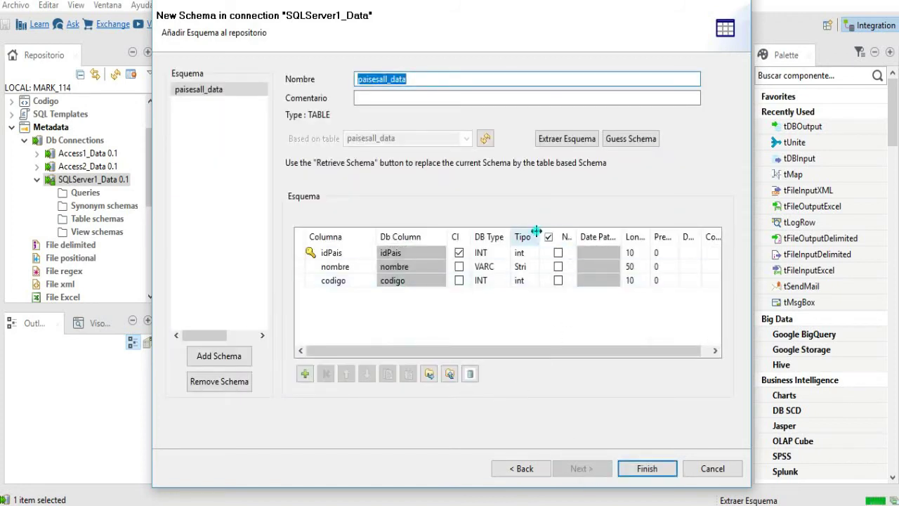
{"action": "left_click_drag", "start_coordinate": [539, 236], "coordinate": [568, 237]}
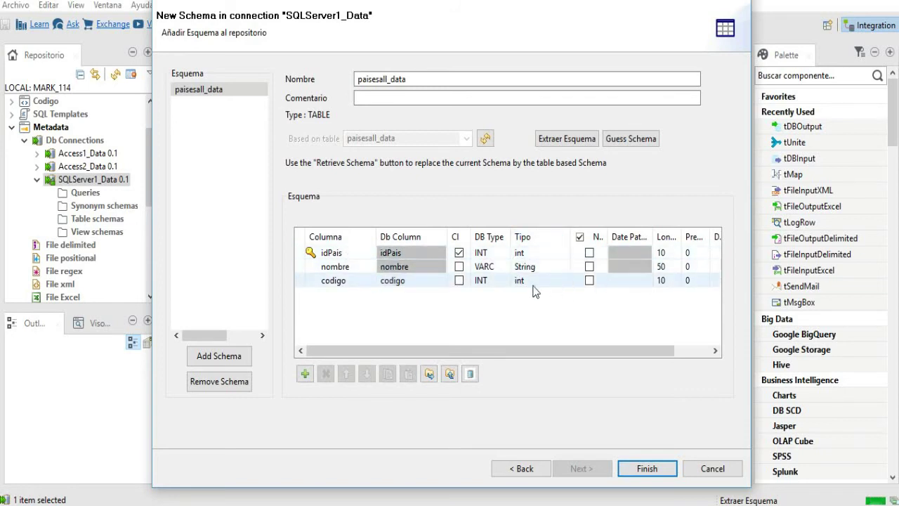
{"action": "left_click", "coordinate": [639, 469]}
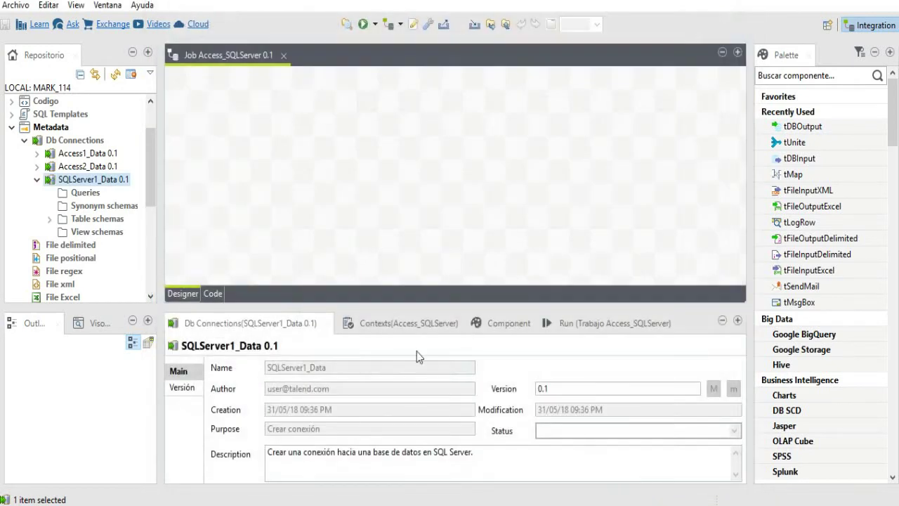
- Drop Access1_Data and Access2_Data as input components and place tUnite between them
{"action": "left_click", "coordinate": [39, 180]}
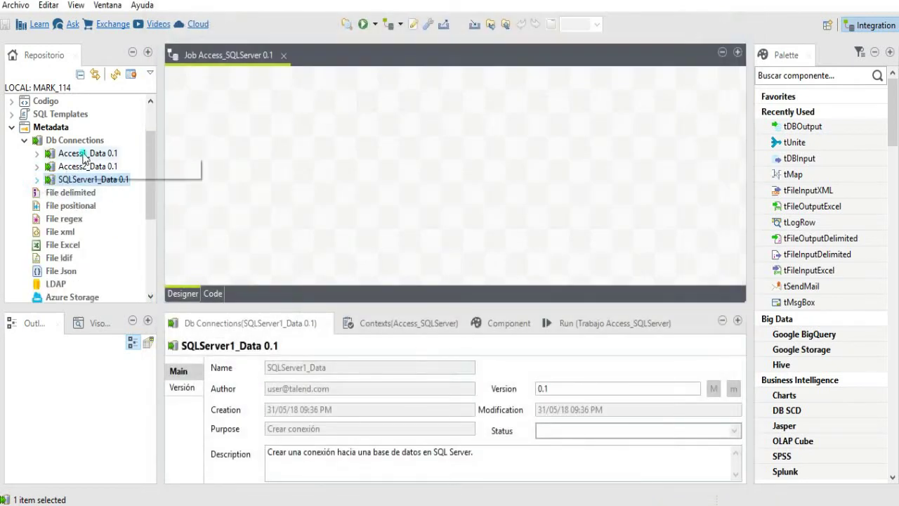
{"action": "left_click_drag", "start_coordinate": [84, 156], "coordinate": [273, 115]}
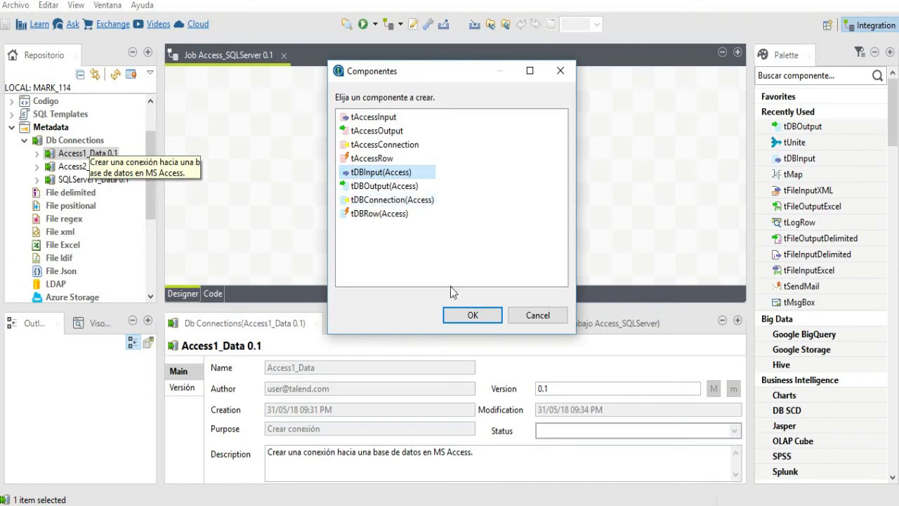
{"action": "left_click", "coordinate": [460, 316]}
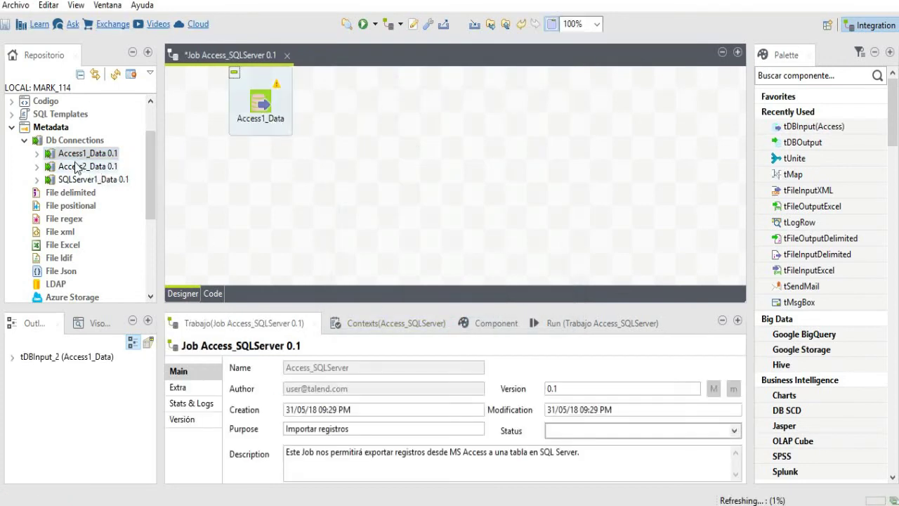
{"action": "left_click_drag", "start_coordinate": [77, 167], "coordinate": [254, 210]}
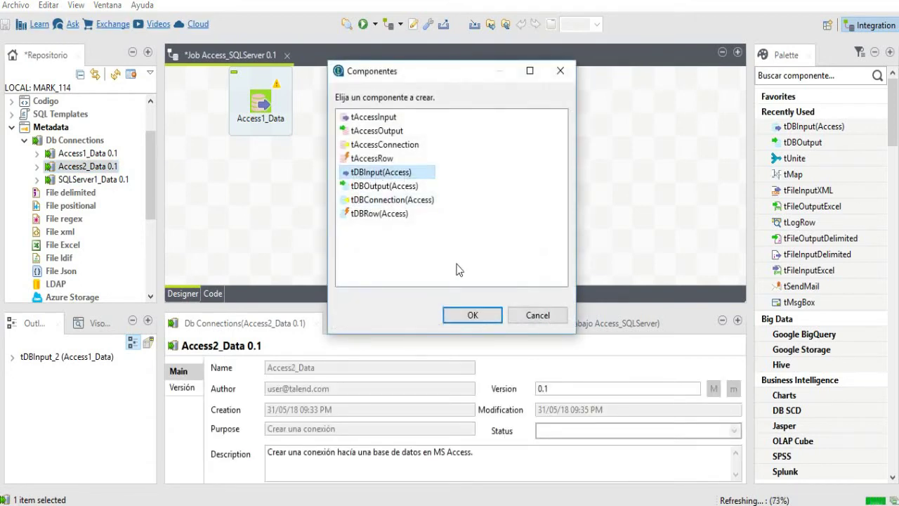
{"action": "left_click", "coordinate": [460, 314]}
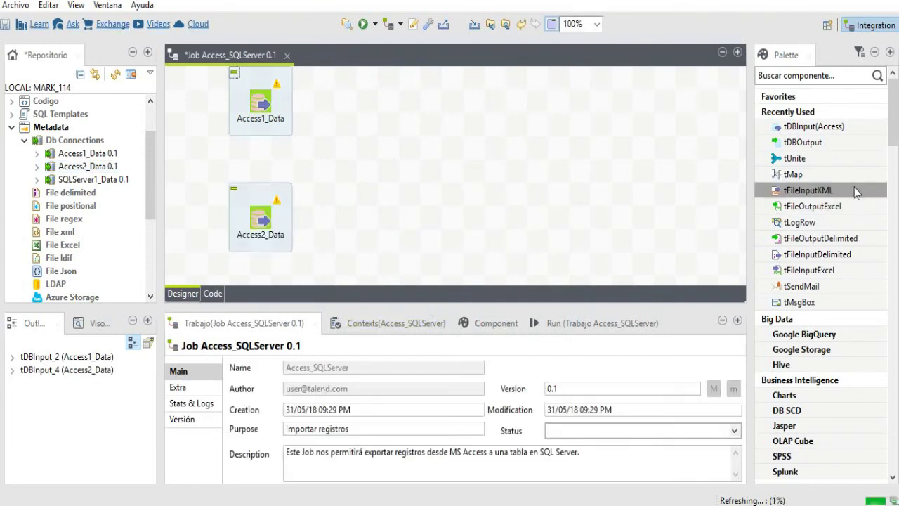
{"action": "left_click_drag", "start_coordinate": [835, 160], "coordinate": [534, 175]}
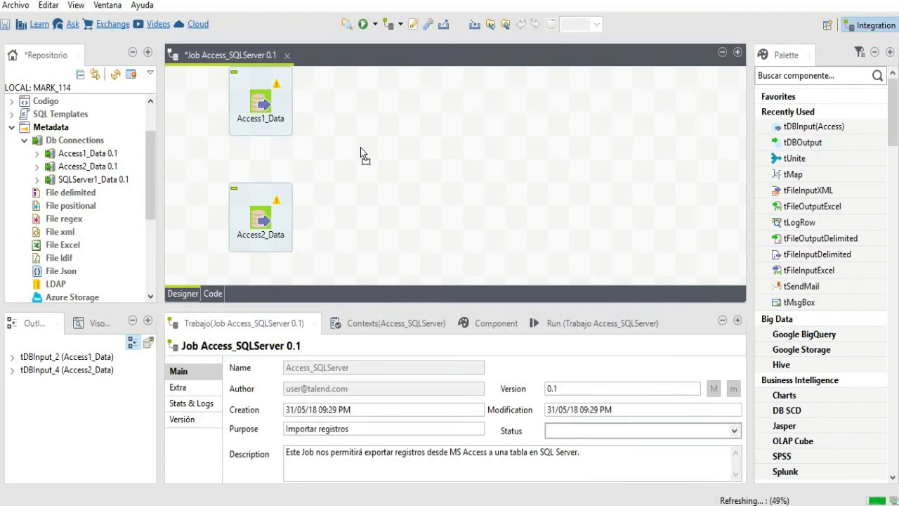
{"action": "left_click_drag", "start_coordinate": [360, 153], "coordinate": [356, 159]}
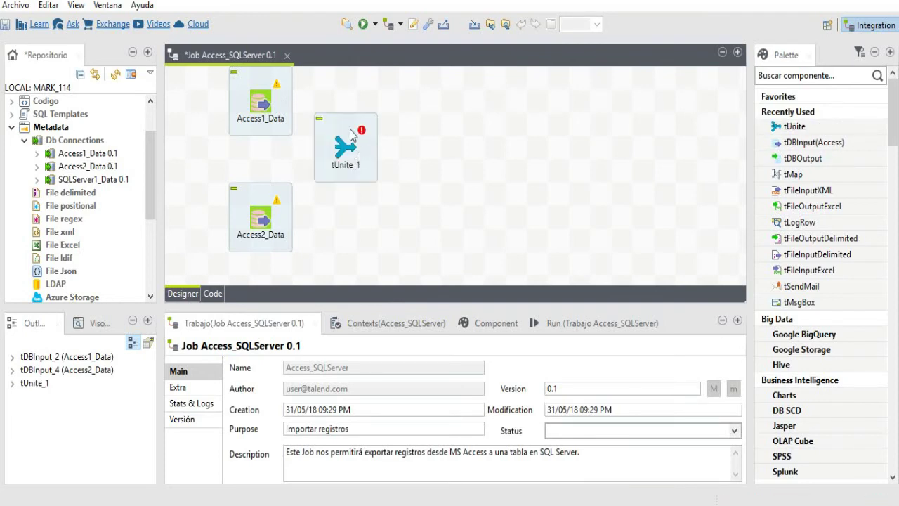
- Link Access1_Data and Access2_Data into tUnite_1 as row1 and row2, then open its settings
{"action": "left_click", "coordinate": [263, 105]}
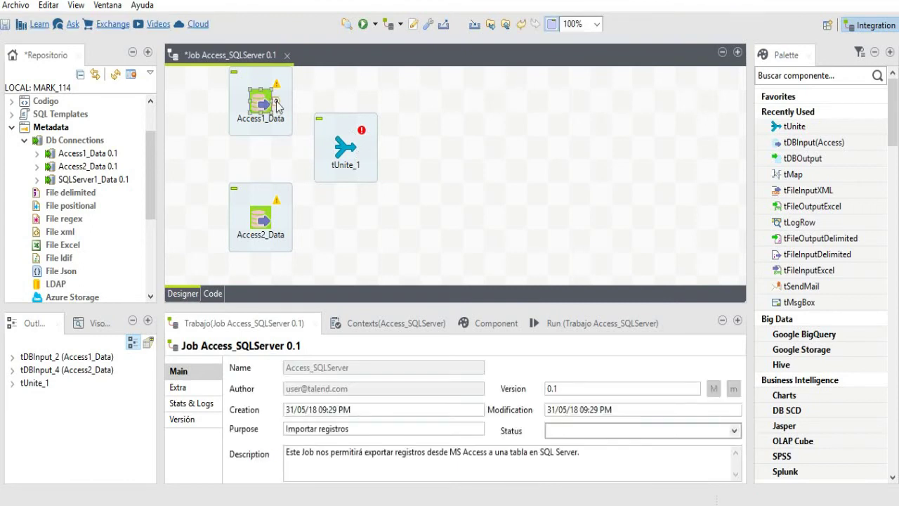
{"action": "left_click_drag", "start_coordinate": [275, 104], "coordinate": [345, 156]}
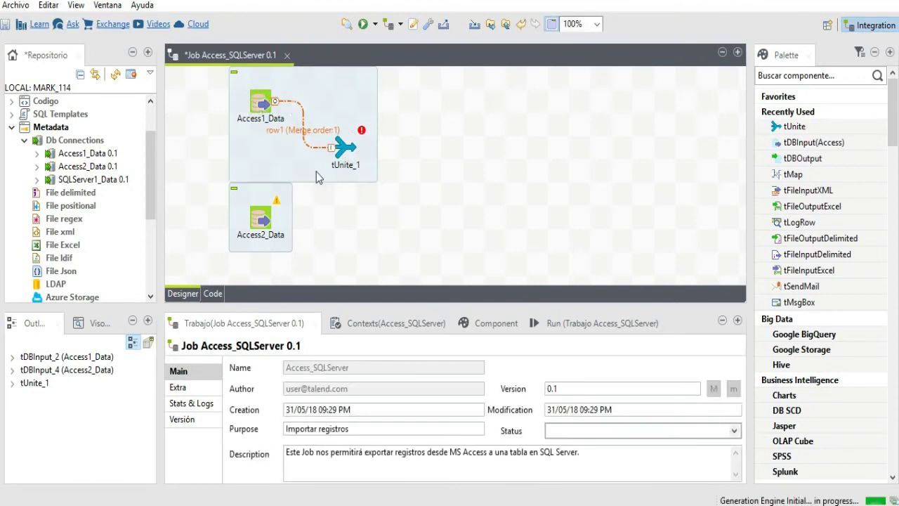
{"action": "left_click", "coordinate": [270, 219]}
{"action": "left_click_drag", "start_coordinate": [278, 222], "coordinate": [340, 153]}
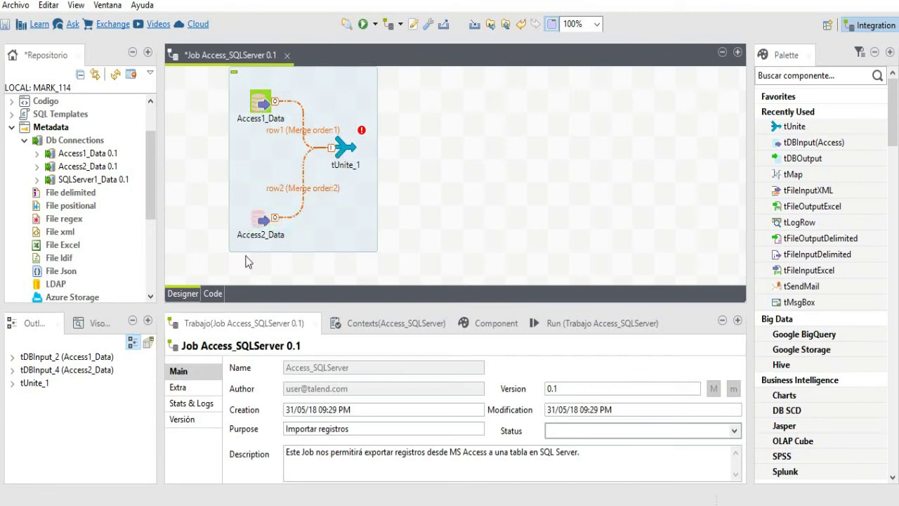
{"action": "left_click", "coordinate": [346, 154]}
{"action": "double_click", "coordinate": [346, 155]}
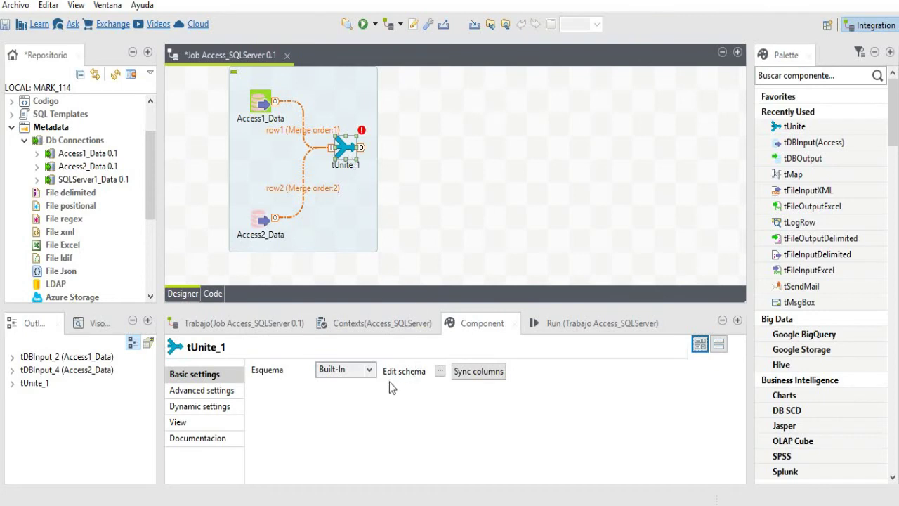
- Add three columns named idPais, nombre and codigo to tUnite_1's schema
{"action": "left_click", "coordinate": [441, 374]}
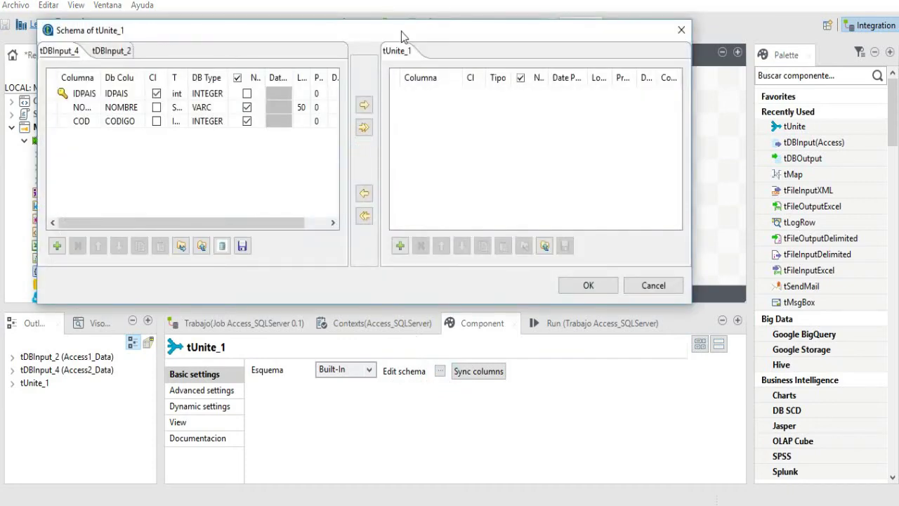
{"action": "left_click_drag", "start_coordinate": [402, 30], "coordinate": [476, 65]}
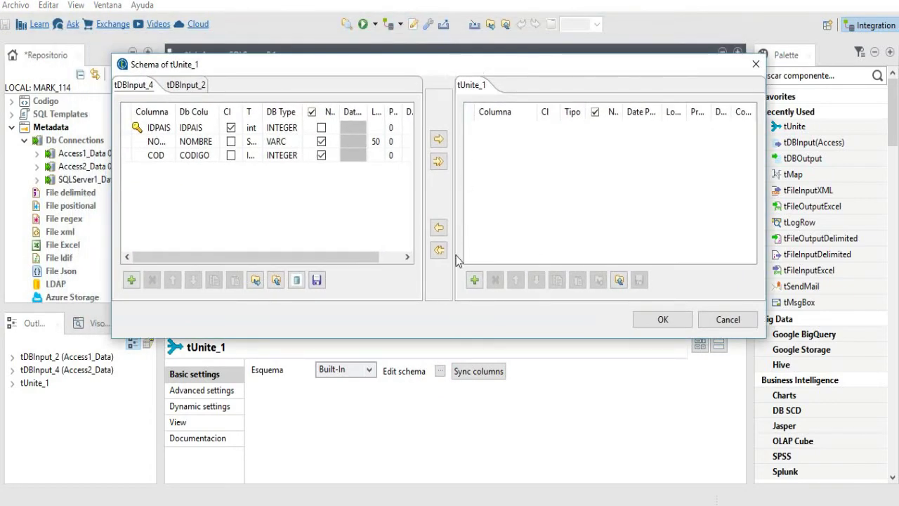
{"action": "left_click", "coordinate": [474, 282]}
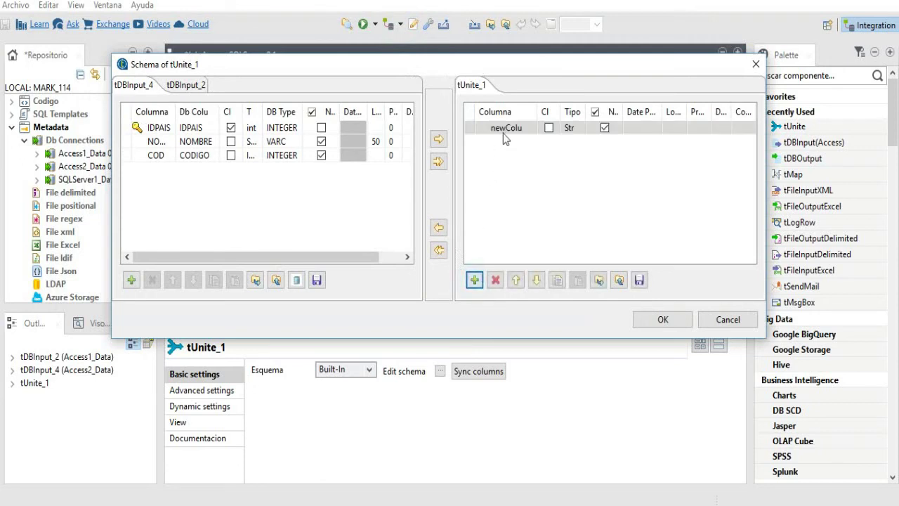
{"action": "left_click", "coordinate": [510, 125]}
{"action": "type", "text": "idPais"}
{"action": "key", "text": "Return"}
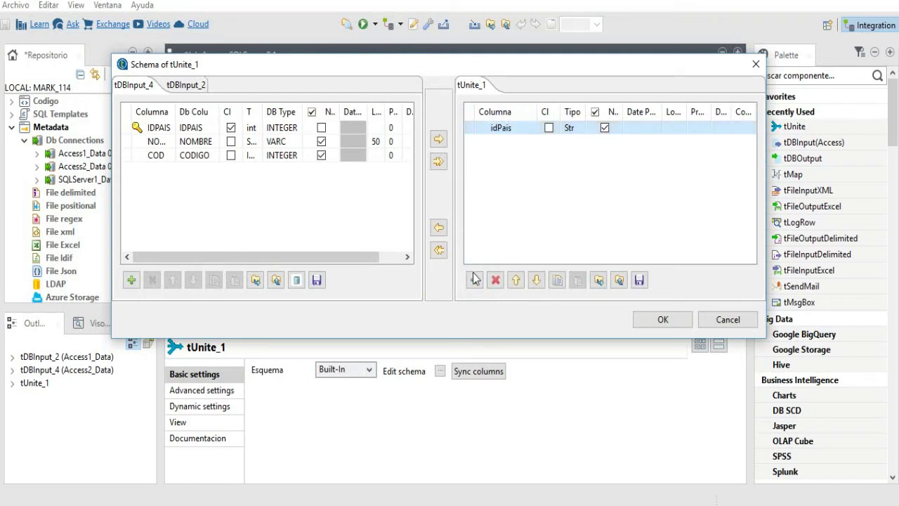
{"action": "left_click", "coordinate": [474, 280]}
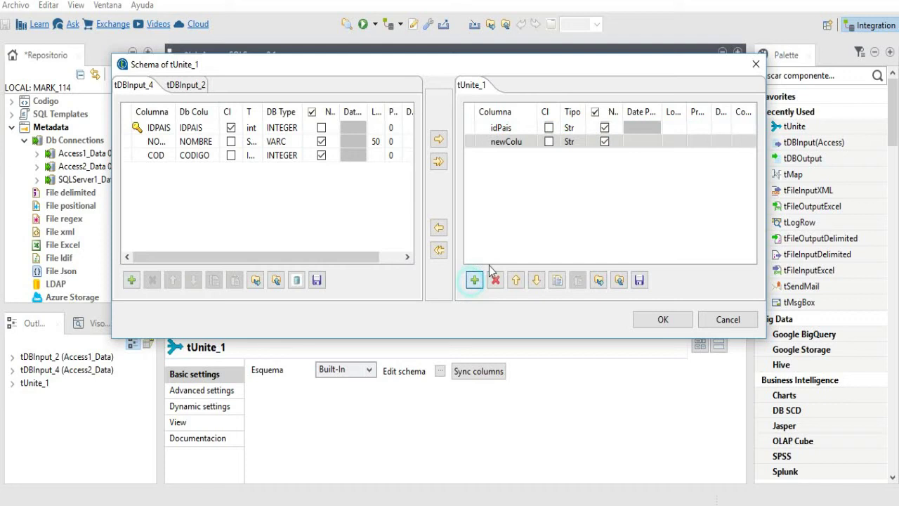
{"action": "left_click", "coordinate": [522, 141]}
{"action": "type", "text": "nom"}
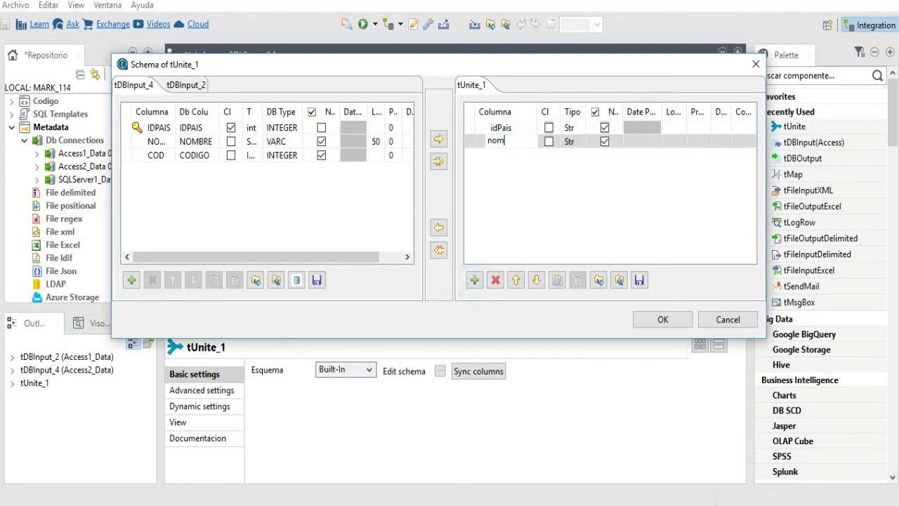
{"action": "type", "text": "bre"}
{"action": "key", "text": "Return"}
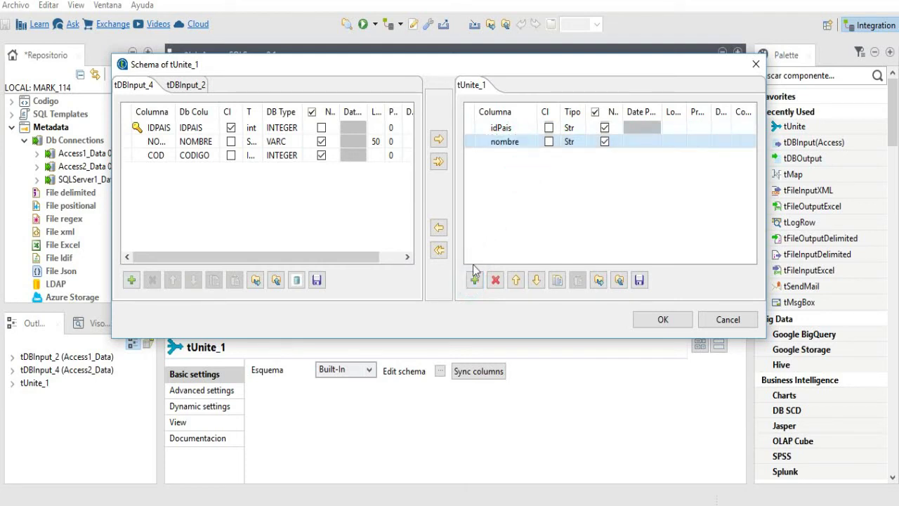
{"action": "left_click", "coordinate": [474, 280]}
{"action": "left_click", "coordinate": [522, 155]}
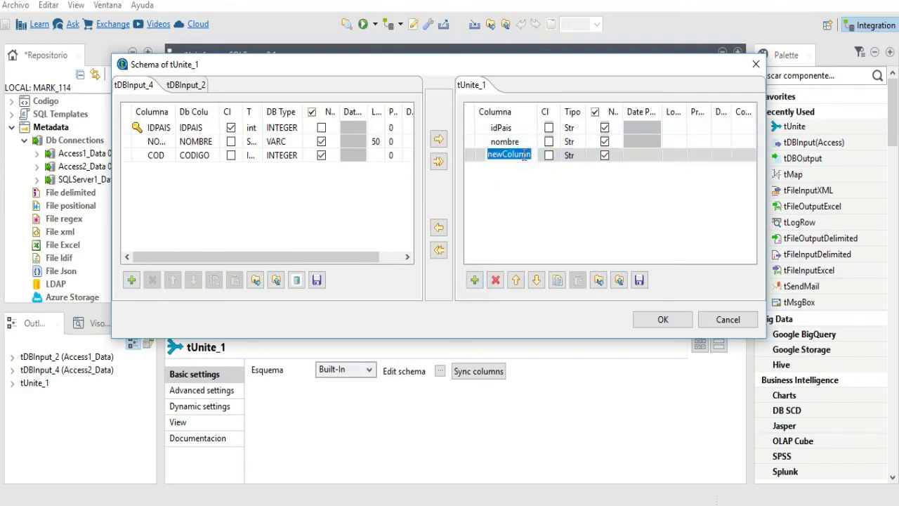
{"action": "type", "text": "codigo"}
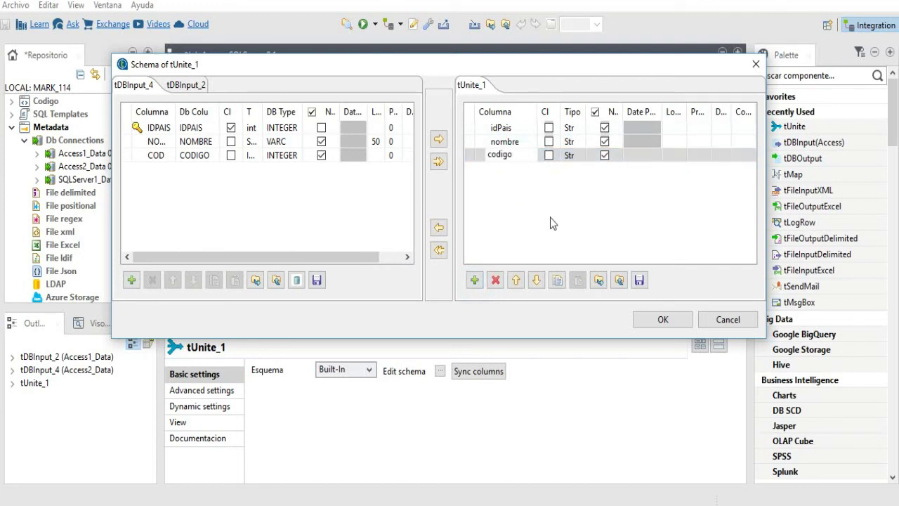
{"action": "key", "text": "Return"}
- Mark idPais as key and set idPais and codigo to Integer
{"action": "double_click", "coordinate": [561, 112]}
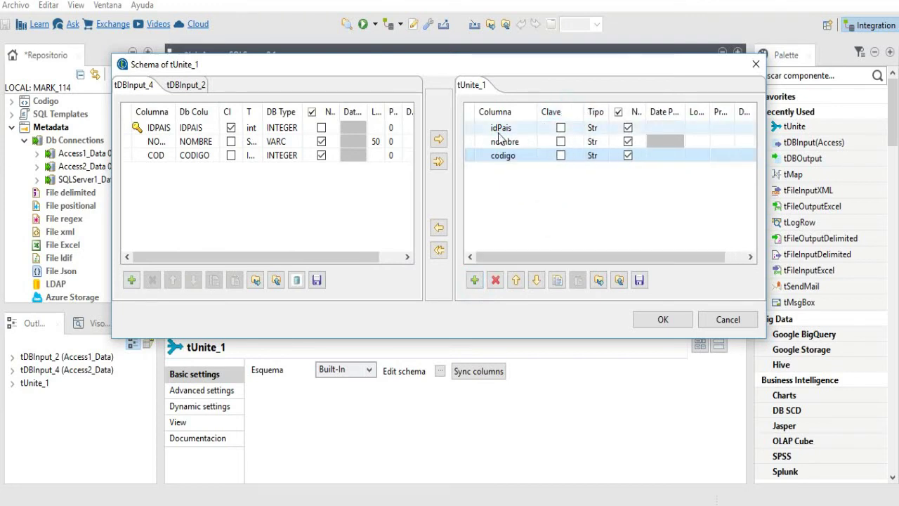
{"action": "left_click", "coordinate": [561, 127]}
{"action": "left_click", "coordinate": [561, 127]}
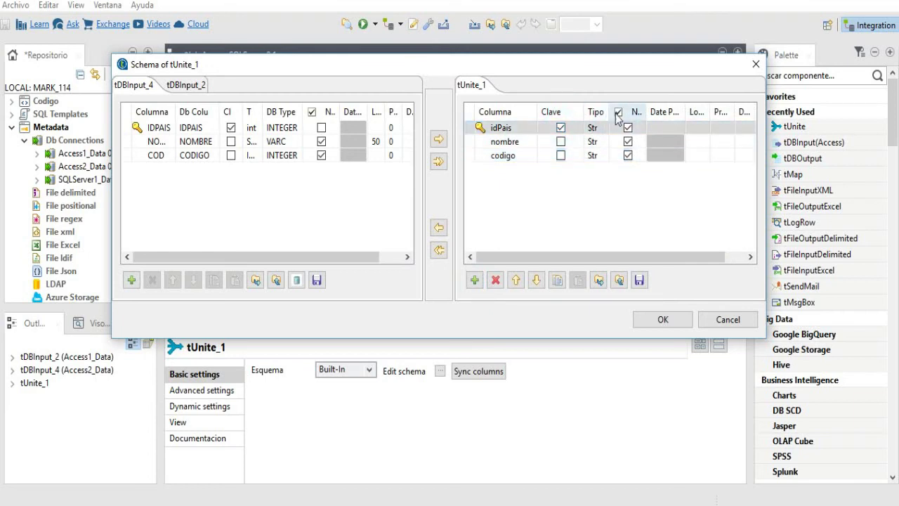
{"action": "double_click", "coordinate": [610, 112]}
{"action": "left_click", "coordinate": [624, 132]}
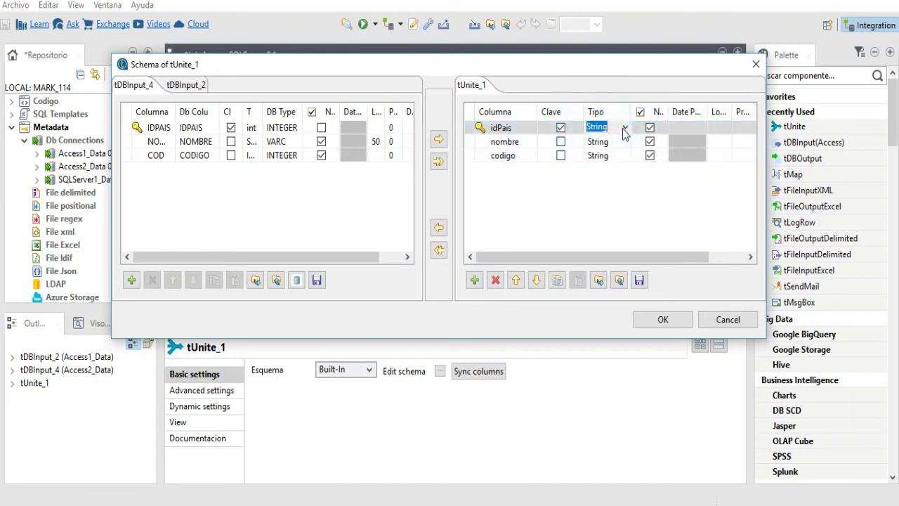
{"action": "left_click", "coordinate": [624, 129]}
{"action": "left_click", "coordinate": [612, 229]}
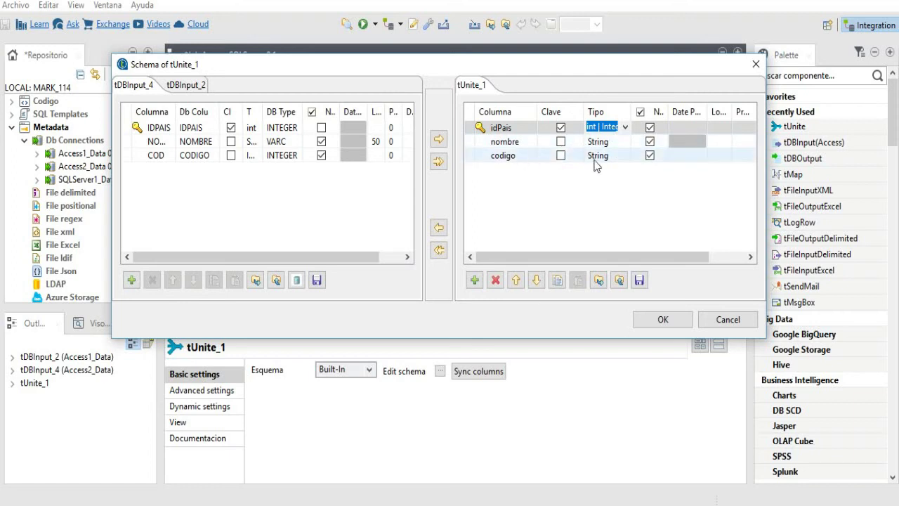
{"action": "left_click", "coordinate": [623, 156]}
{"action": "left_click", "coordinate": [628, 154]}
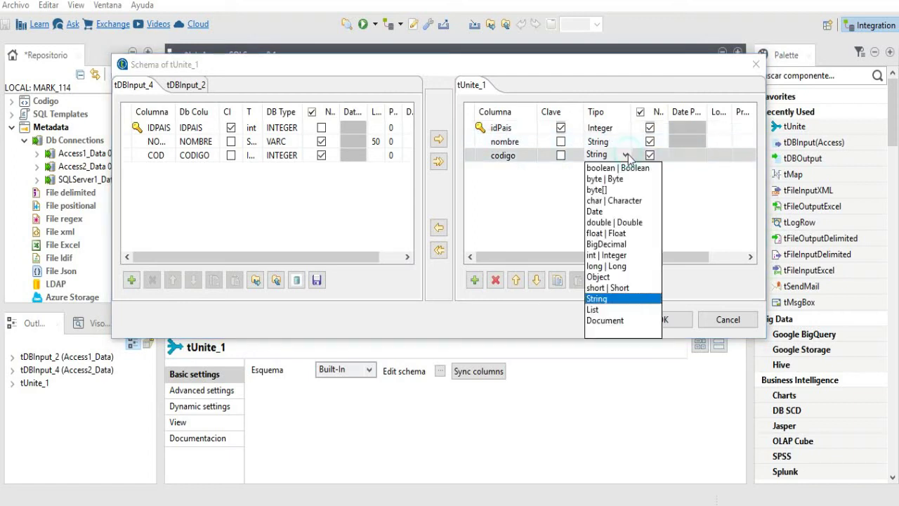
{"action": "left_click", "coordinate": [612, 257]}
{"action": "left_click", "coordinate": [584, 207]}
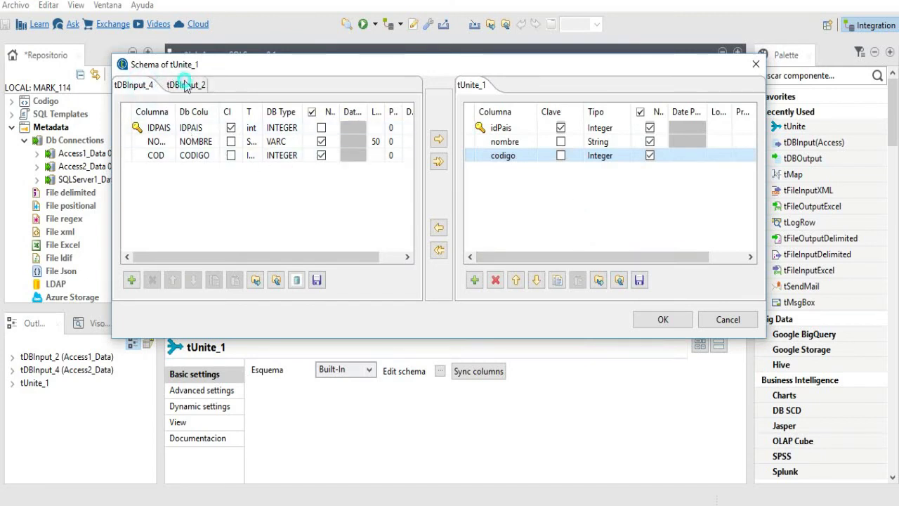
- Compare against the tDBInput_2 and tDBInput_4 input schemas, then accept the schema
{"action": "left_click", "coordinate": [185, 83]}
{"action": "left_click", "coordinate": [140, 87]}
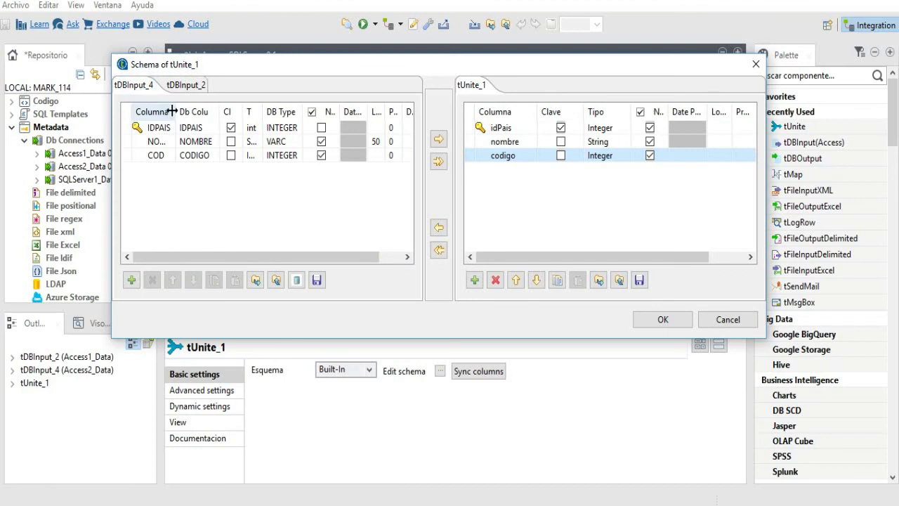
{"action": "left_click_drag", "start_coordinate": [176, 112], "coordinate": [204, 111]}
{"action": "left_click", "coordinate": [191, 88]}
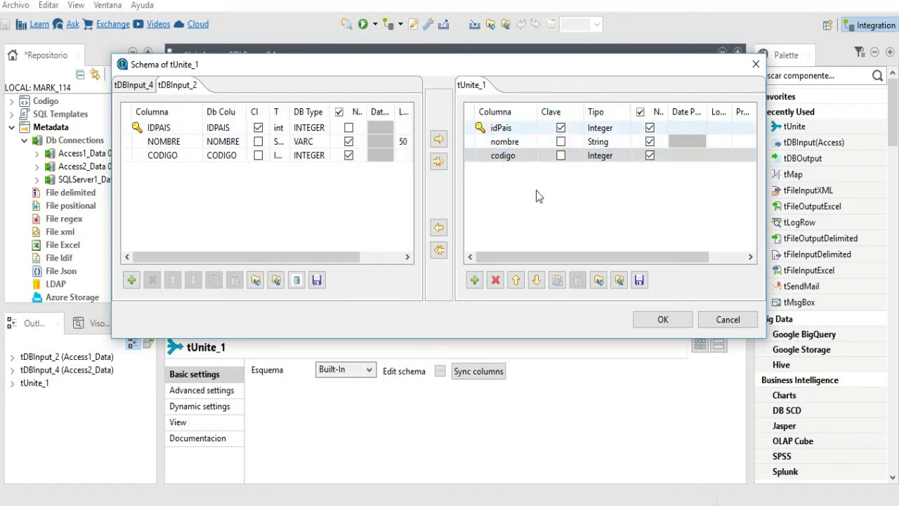
{"action": "left_click", "coordinate": [137, 87]}
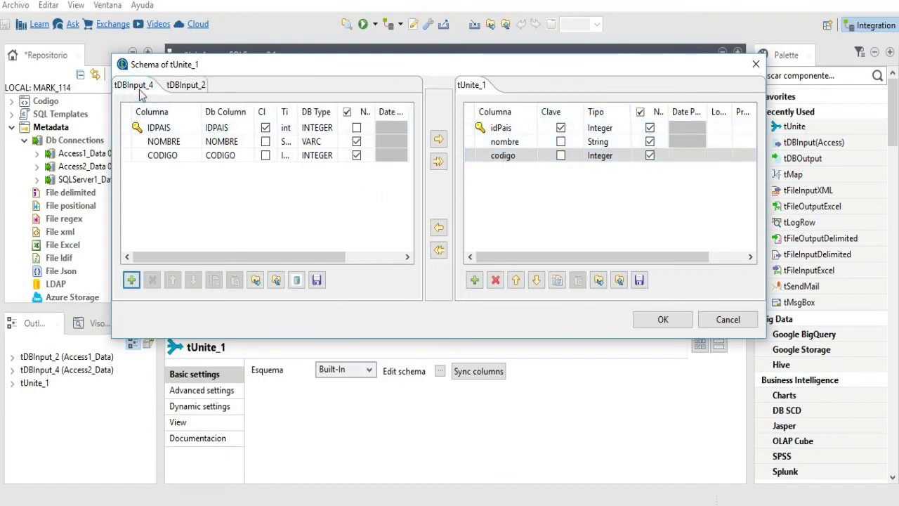
{"action": "left_click", "coordinate": [663, 320]}
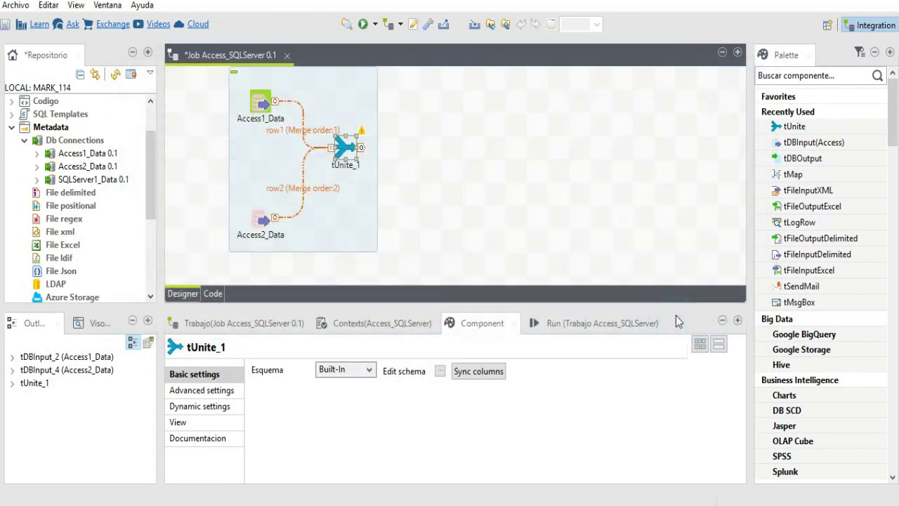
- Sync tUnite_1's columns, then place SQLServer1_Data on the canvas as a tDBOutput (Microsoft SQL Server)
{"action": "left_click", "coordinate": [472, 370]}
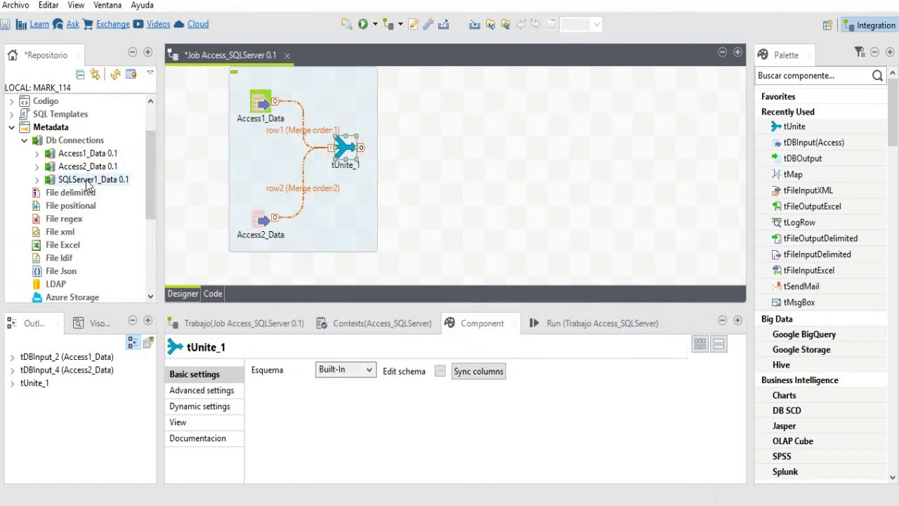
{"action": "left_click_drag", "start_coordinate": [86, 181], "coordinate": [508, 158]}
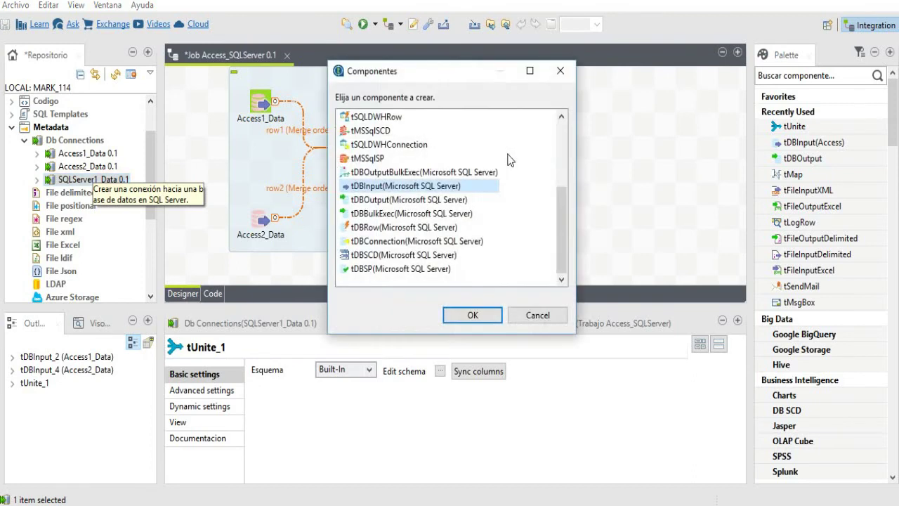
{"action": "left_click", "coordinate": [460, 200]}
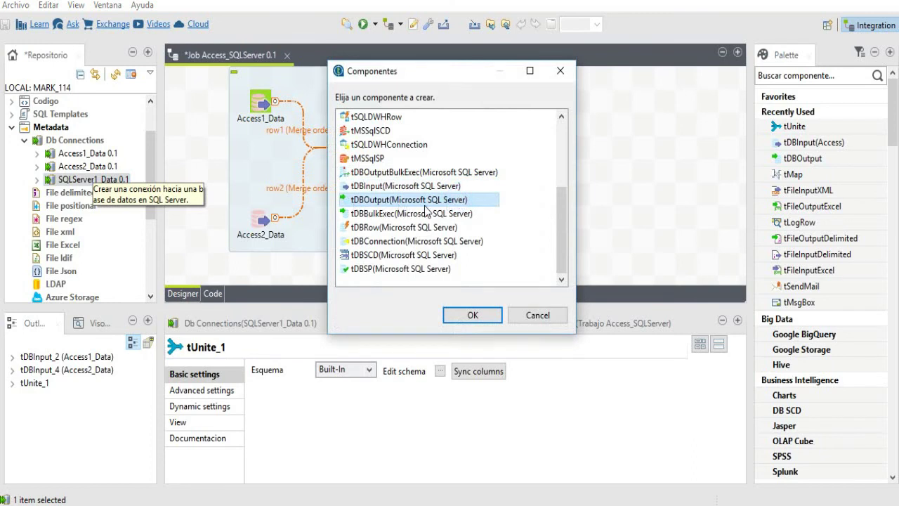
{"action": "left_click", "coordinate": [477, 318]}
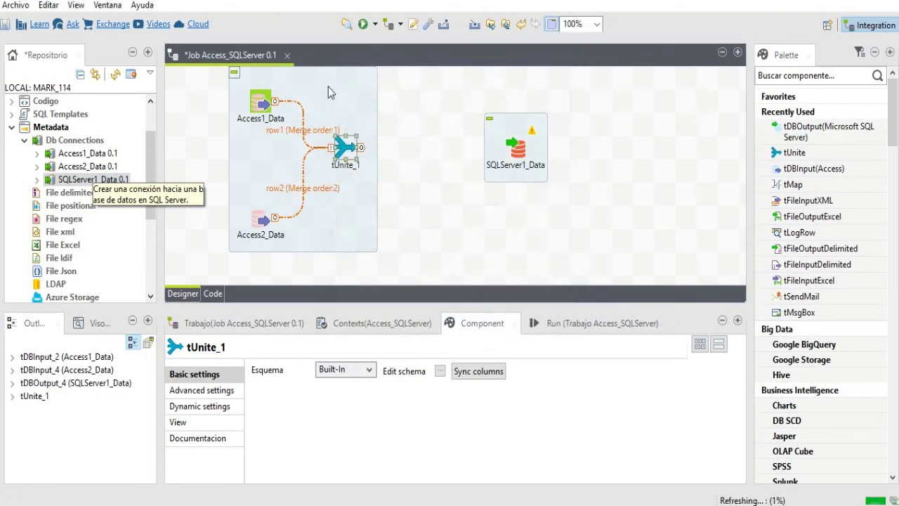
- Rearrange the components and link tUnite_1 to SQLServer1_Data as row3 (Main), accepting the target schema
{"action": "left_click_drag", "start_coordinate": [328, 86], "coordinate": [362, 107]}
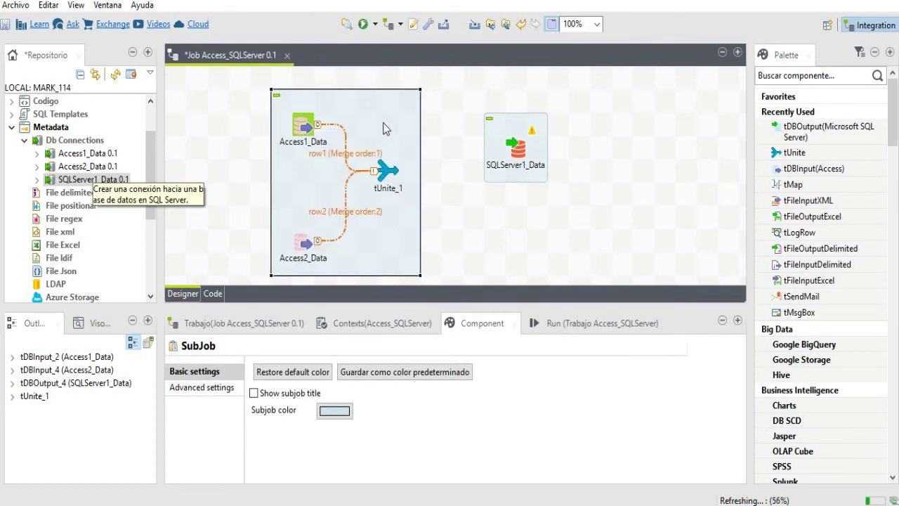
{"action": "left_click", "coordinate": [385, 172]}
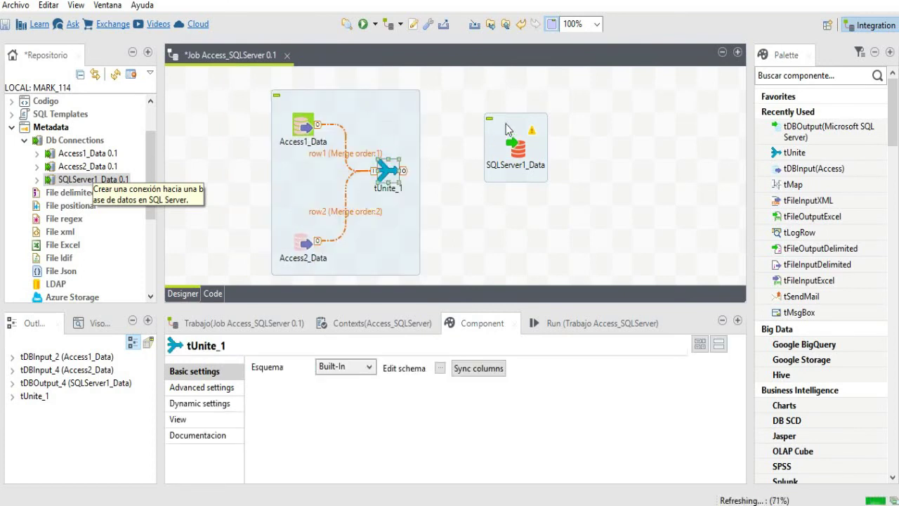
{"action": "left_click_drag", "start_coordinate": [513, 128], "coordinate": [492, 152]}
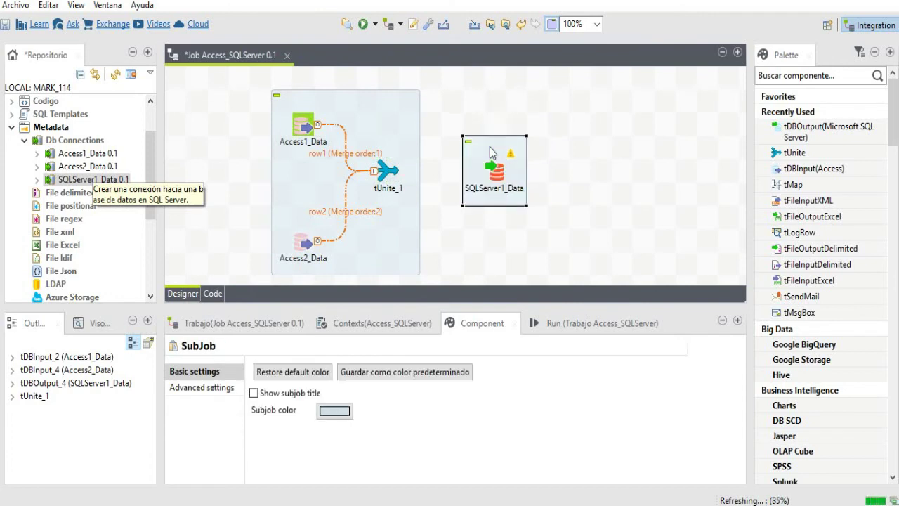
{"action": "left_click", "coordinate": [397, 177]}
{"action": "left_click_drag", "start_coordinate": [403, 172], "coordinate": [501, 182]}
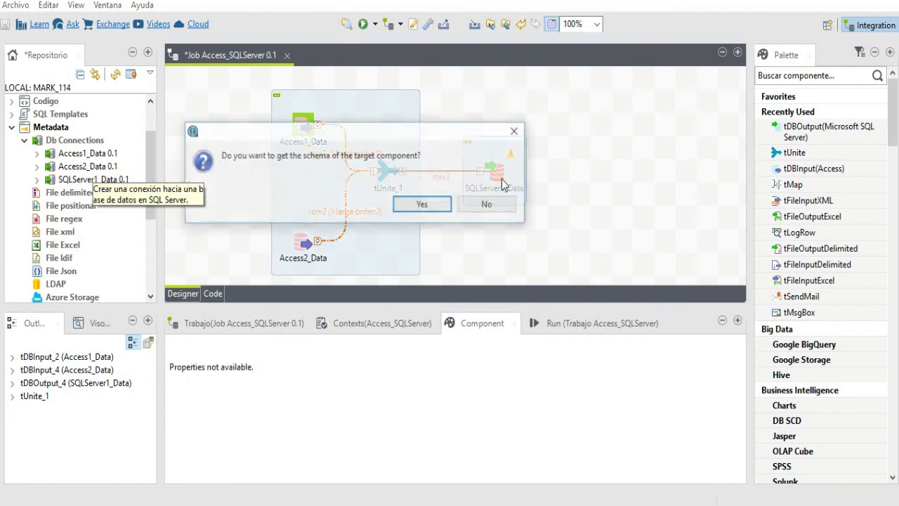
{"action": "left_click", "coordinate": [436, 210]}
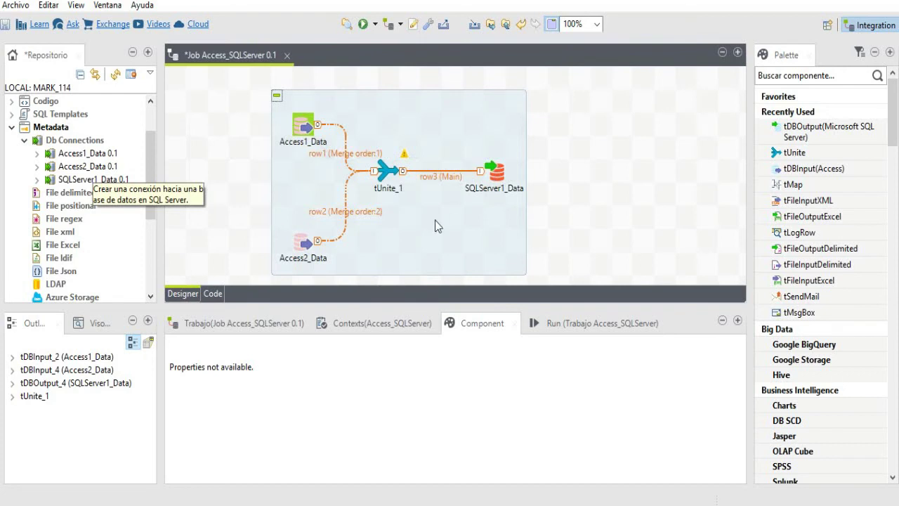
{"action": "left_click", "coordinate": [501, 180]}
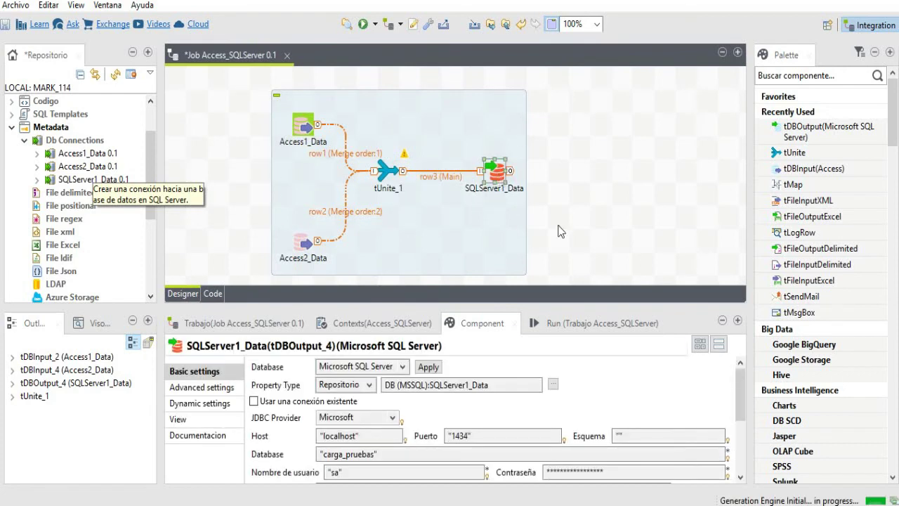
- Set SQLServer1_Data to 'Crear tabla si no existe' and 'Insert or update', and sync its columns
{"action": "left_click", "coordinate": [739, 390]}
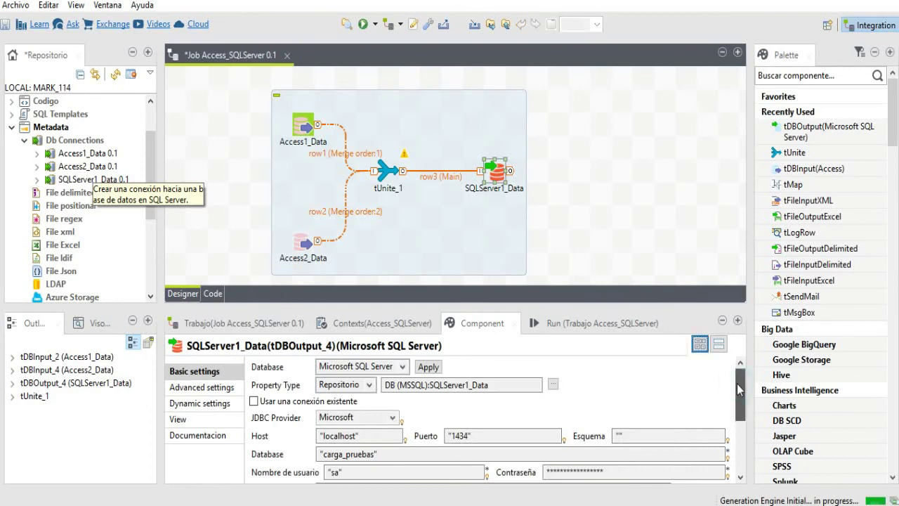
{"action": "left_click_drag", "start_coordinate": [738, 385], "coordinate": [739, 412]}
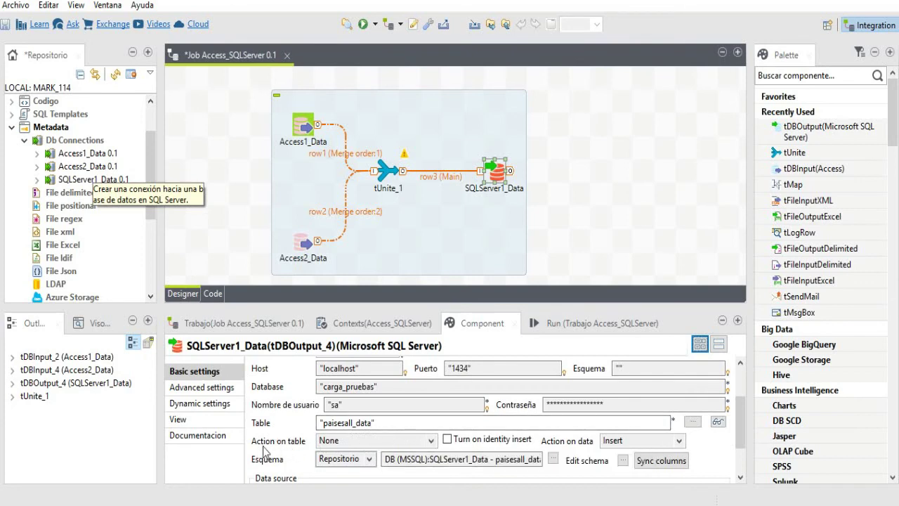
{"action": "left_click", "coordinate": [430, 441]}
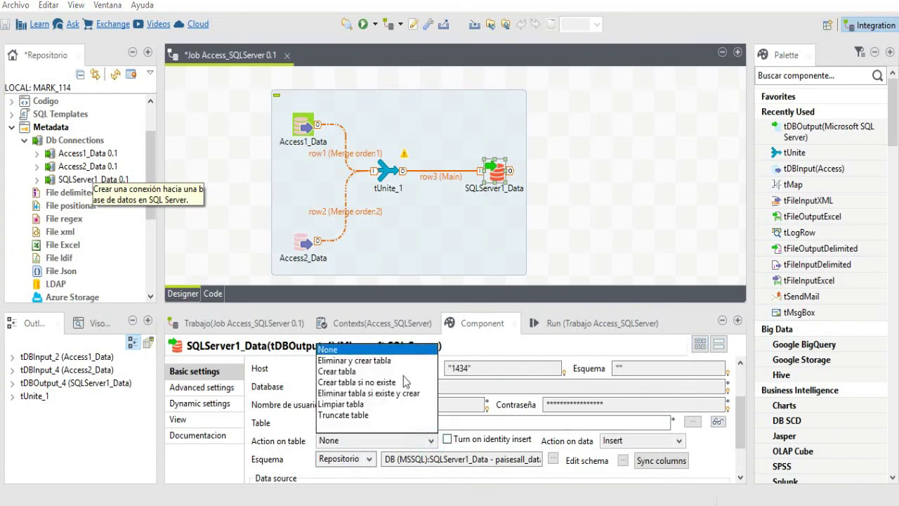
{"action": "left_click", "coordinate": [364, 382]}
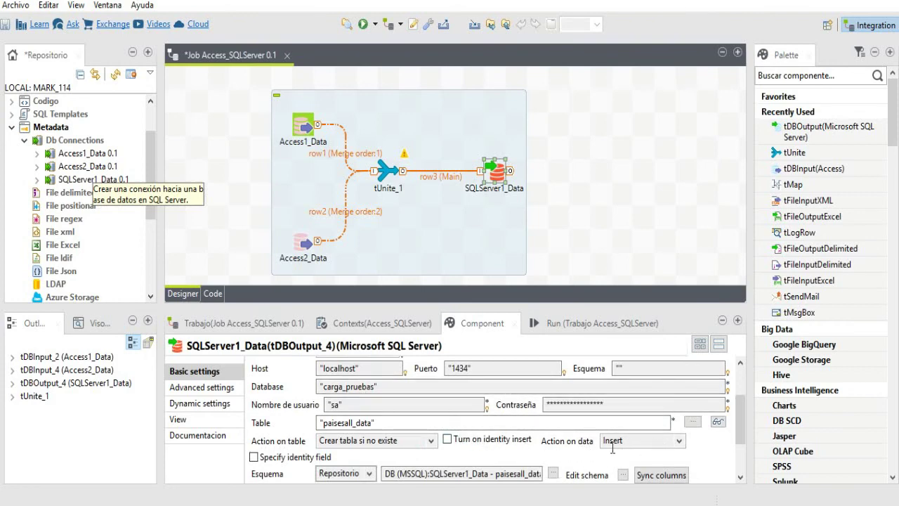
{"action": "left_click", "coordinate": [678, 441]}
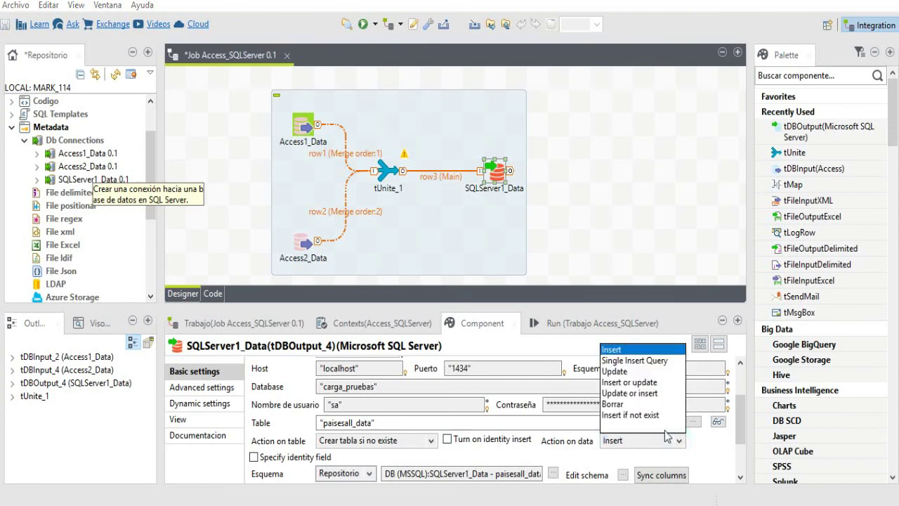
{"action": "left_click", "coordinate": [618, 383]}
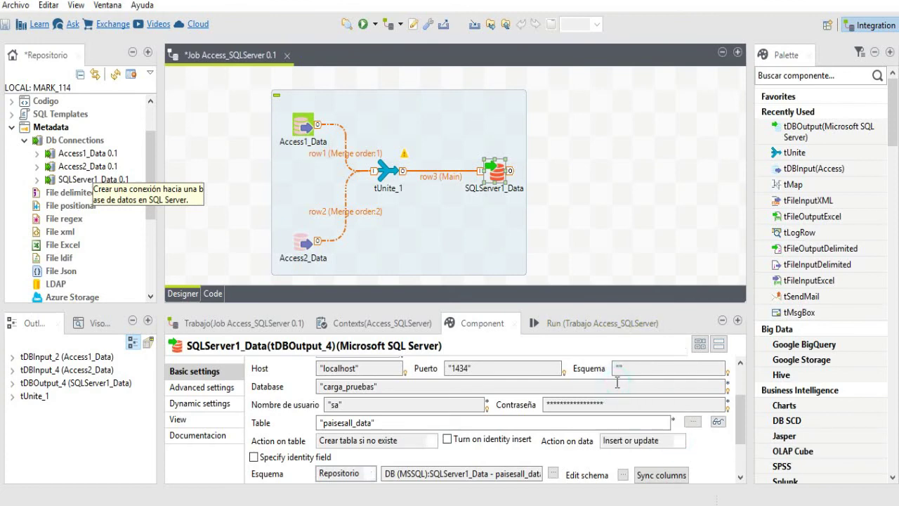
{"action": "left_click_drag", "start_coordinate": [742, 425], "coordinate": [739, 455]}
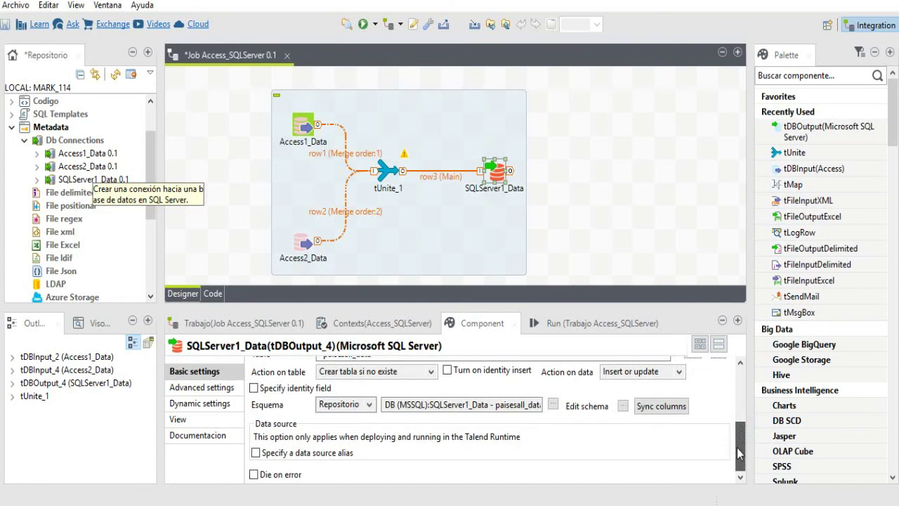
{"action": "left_click", "coordinate": [661, 407]}
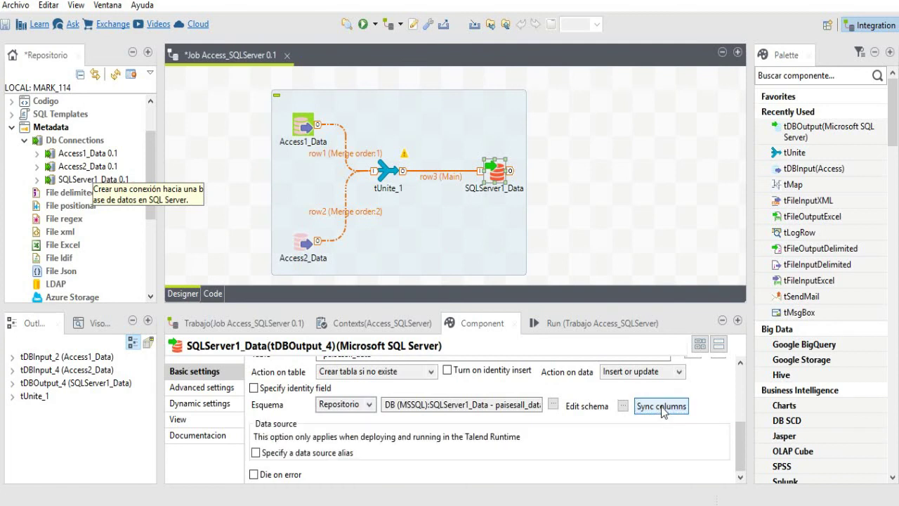
{"action": "left_click", "coordinate": [254, 475]}
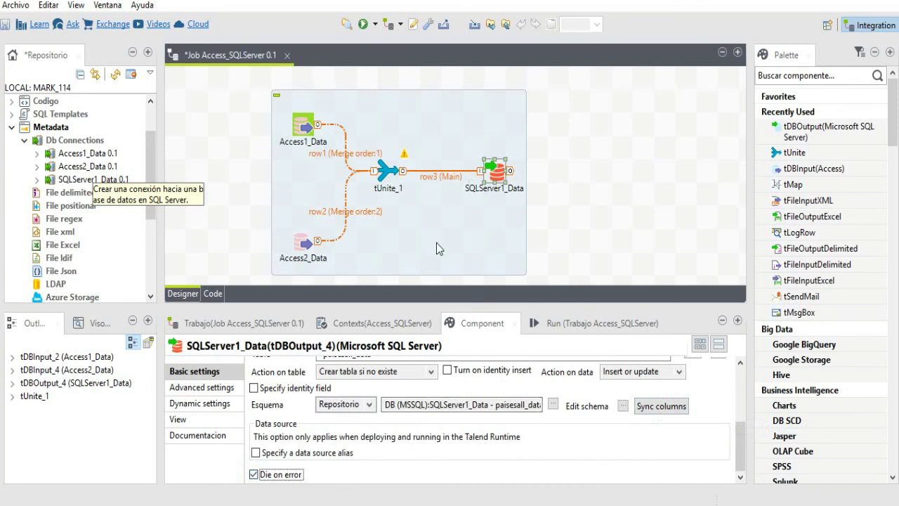
{"action": "left_click", "coordinate": [391, 173]}
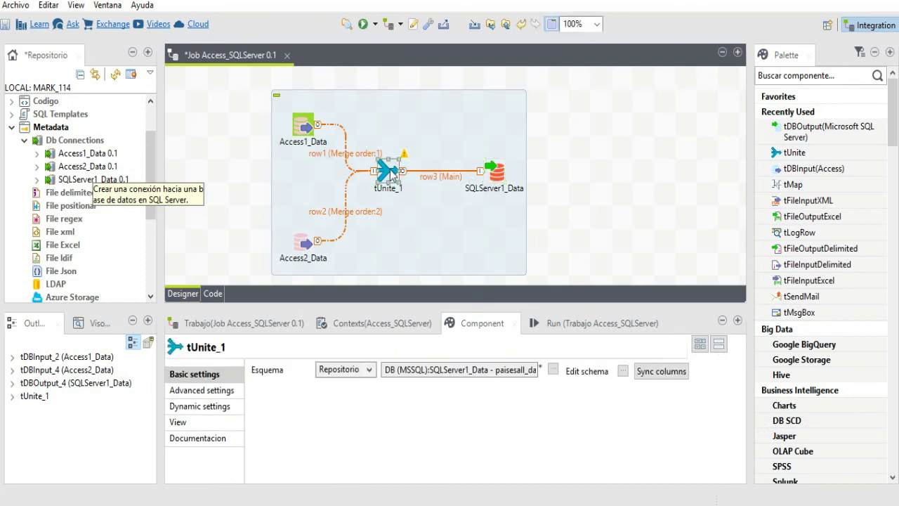
- Sync tUnite_1's columns to the output schema, propagate the changes, and run the Access_SQLServer job
{"action": "left_click", "coordinate": [664, 375]}
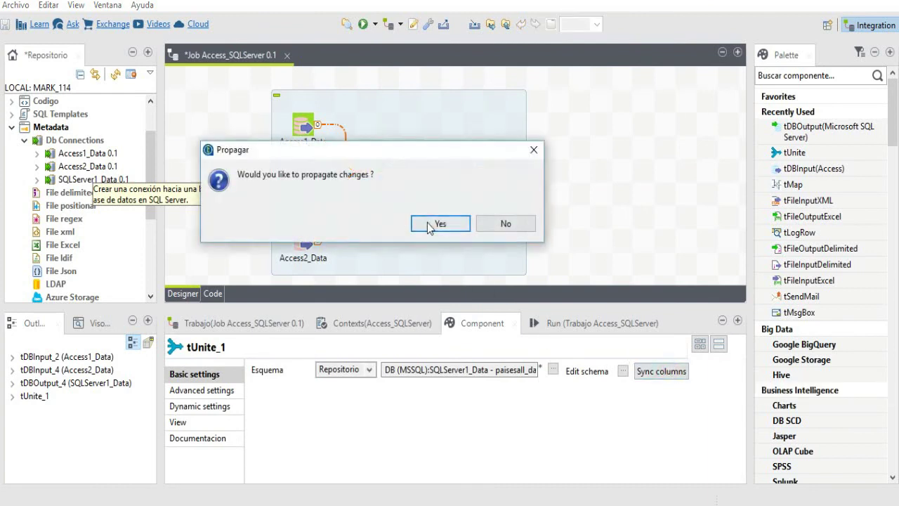
{"action": "left_click", "coordinate": [429, 225]}
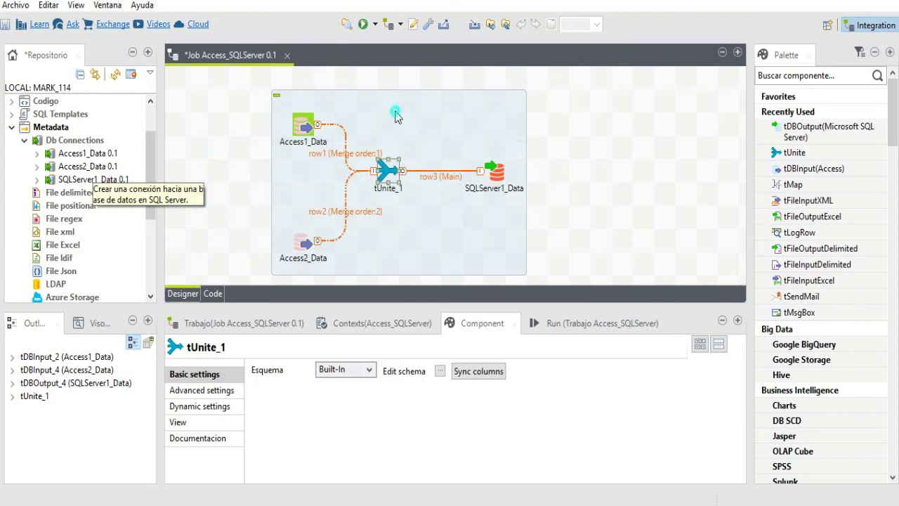
{"action": "left_click", "coordinate": [397, 117]}
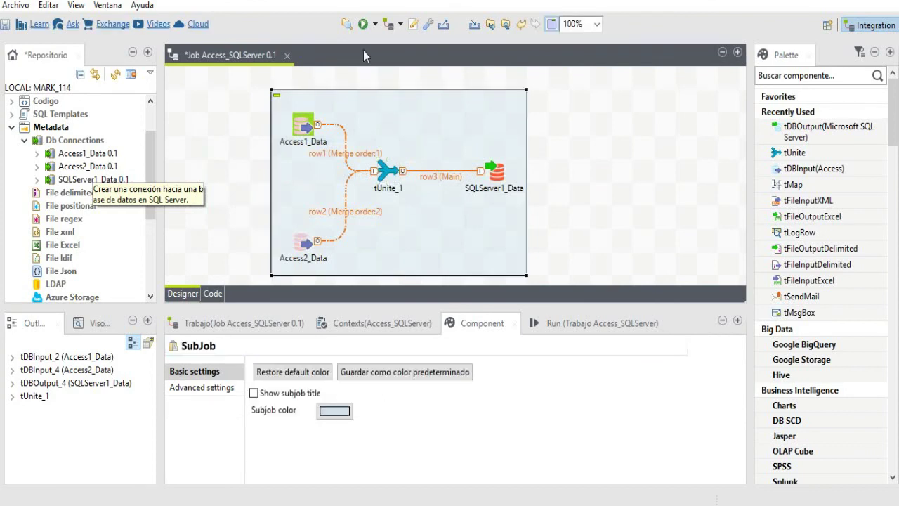
{"action": "left_click", "coordinate": [364, 25]}
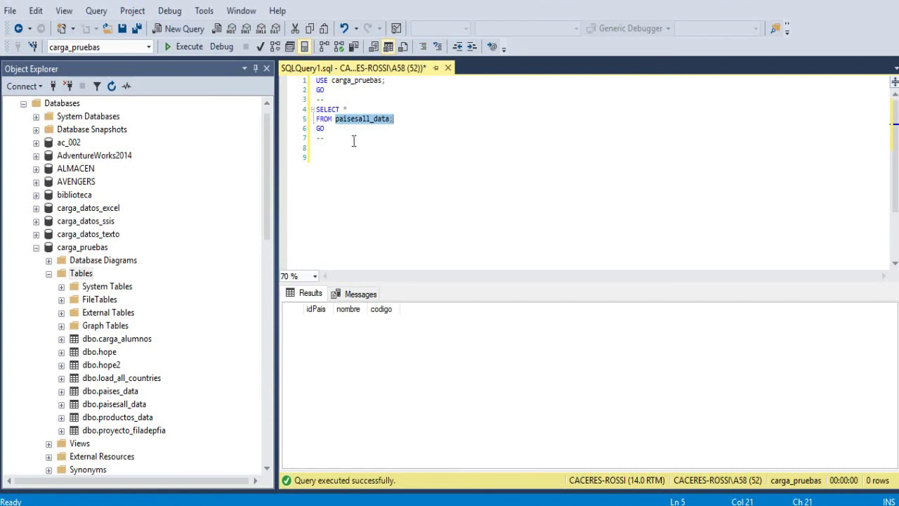
- Execute SELECT * FROM paisesall_data and scroll the results to confirm 237 country rows
{"action": "left_click", "coordinate": [354, 141]}
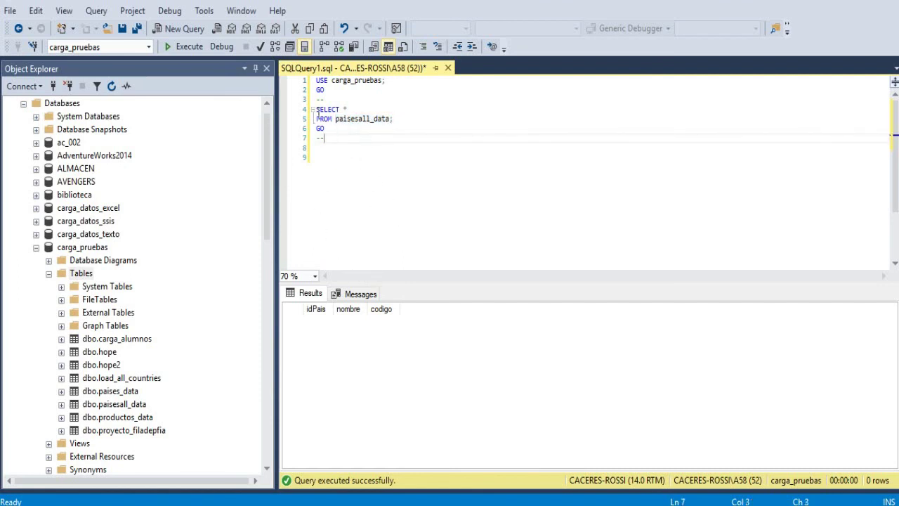
{"action": "left_click_drag", "start_coordinate": [316, 109], "coordinate": [390, 130]}
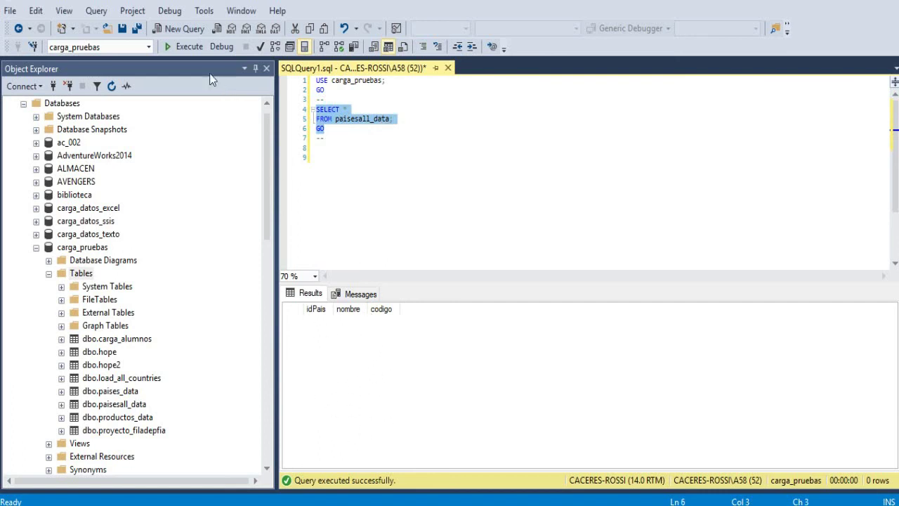
{"action": "left_click", "coordinate": [199, 51]}
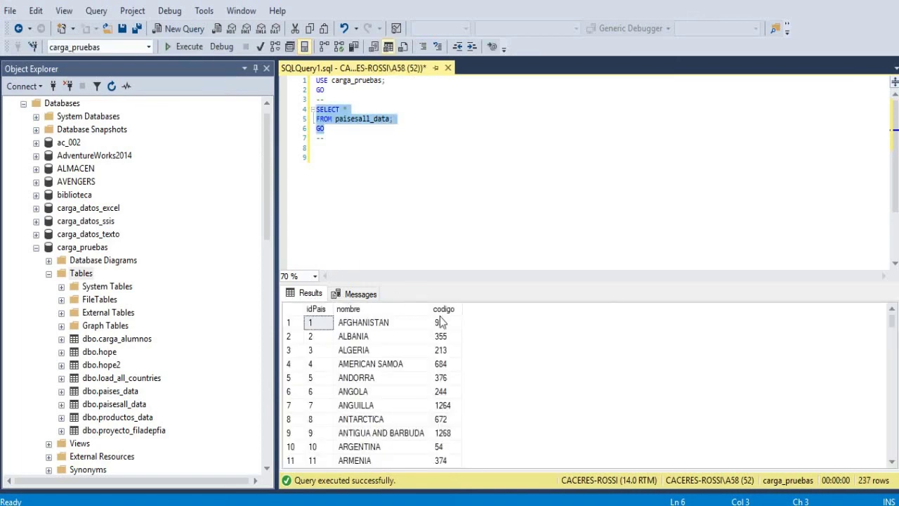
{"action": "left_click_drag", "start_coordinate": [889, 324], "coordinate": [892, 450]}
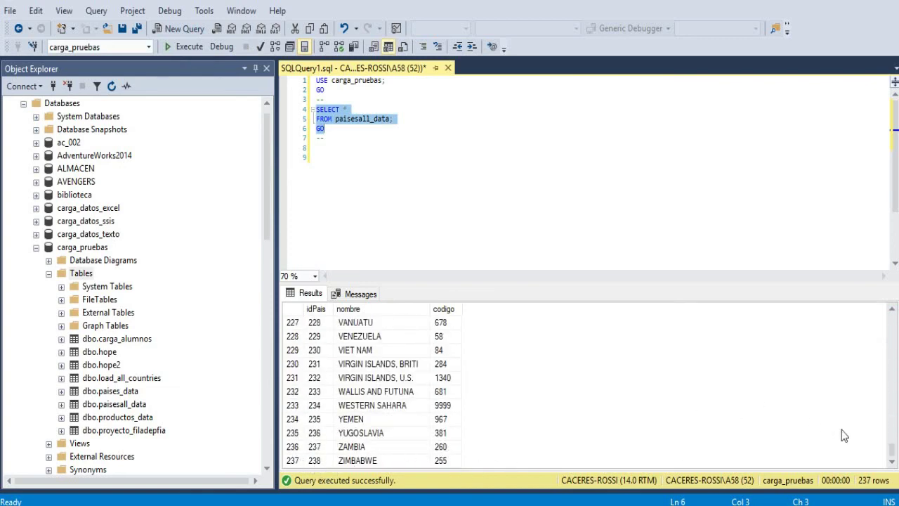
{"action": "left_click_drag", "start_coordinate": [896, 455], "coordinate": [896, 318]}
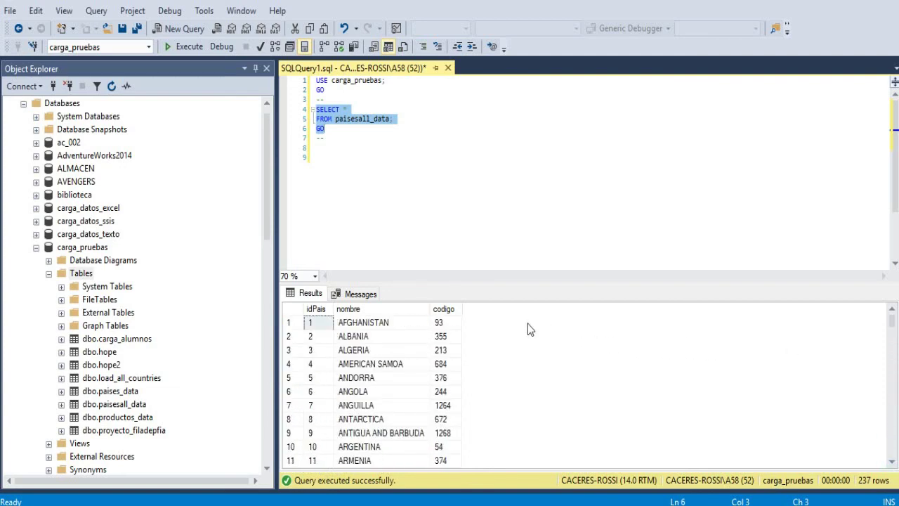